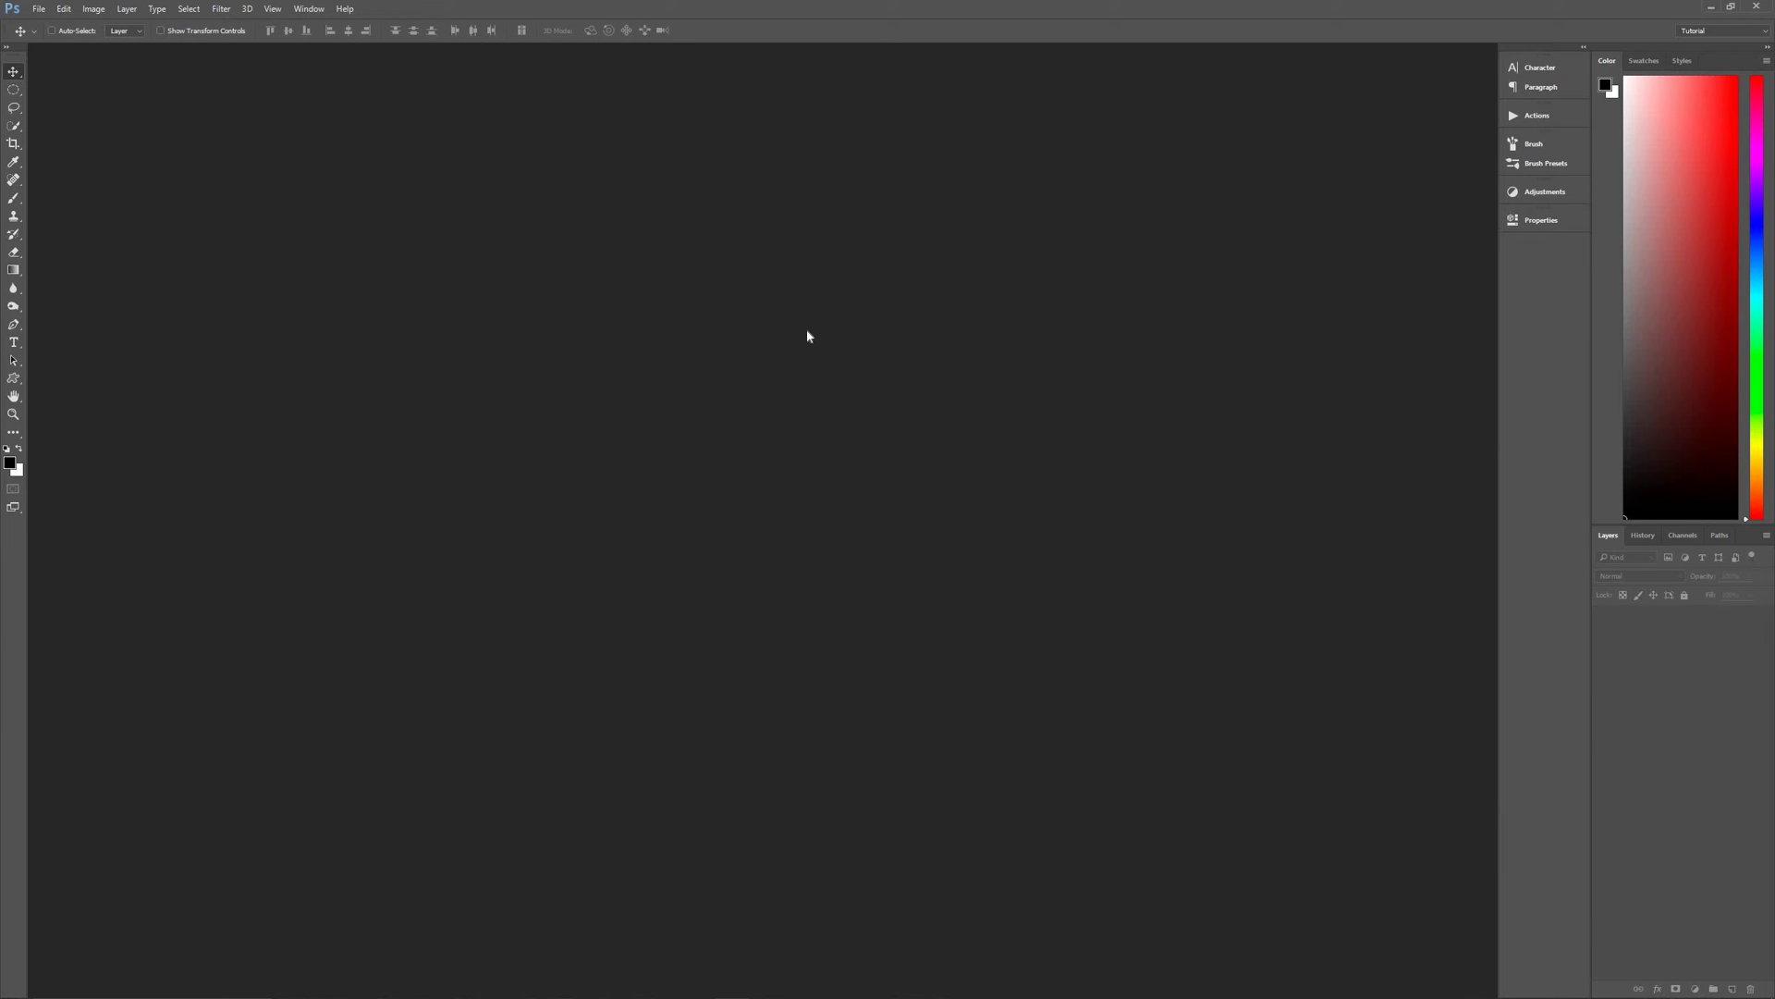
# Create a 3840 × 2160 px, 150 ppi document named 'Bloody Text' with a black background.
pyautogui.hotkey('ctrl', 'n')
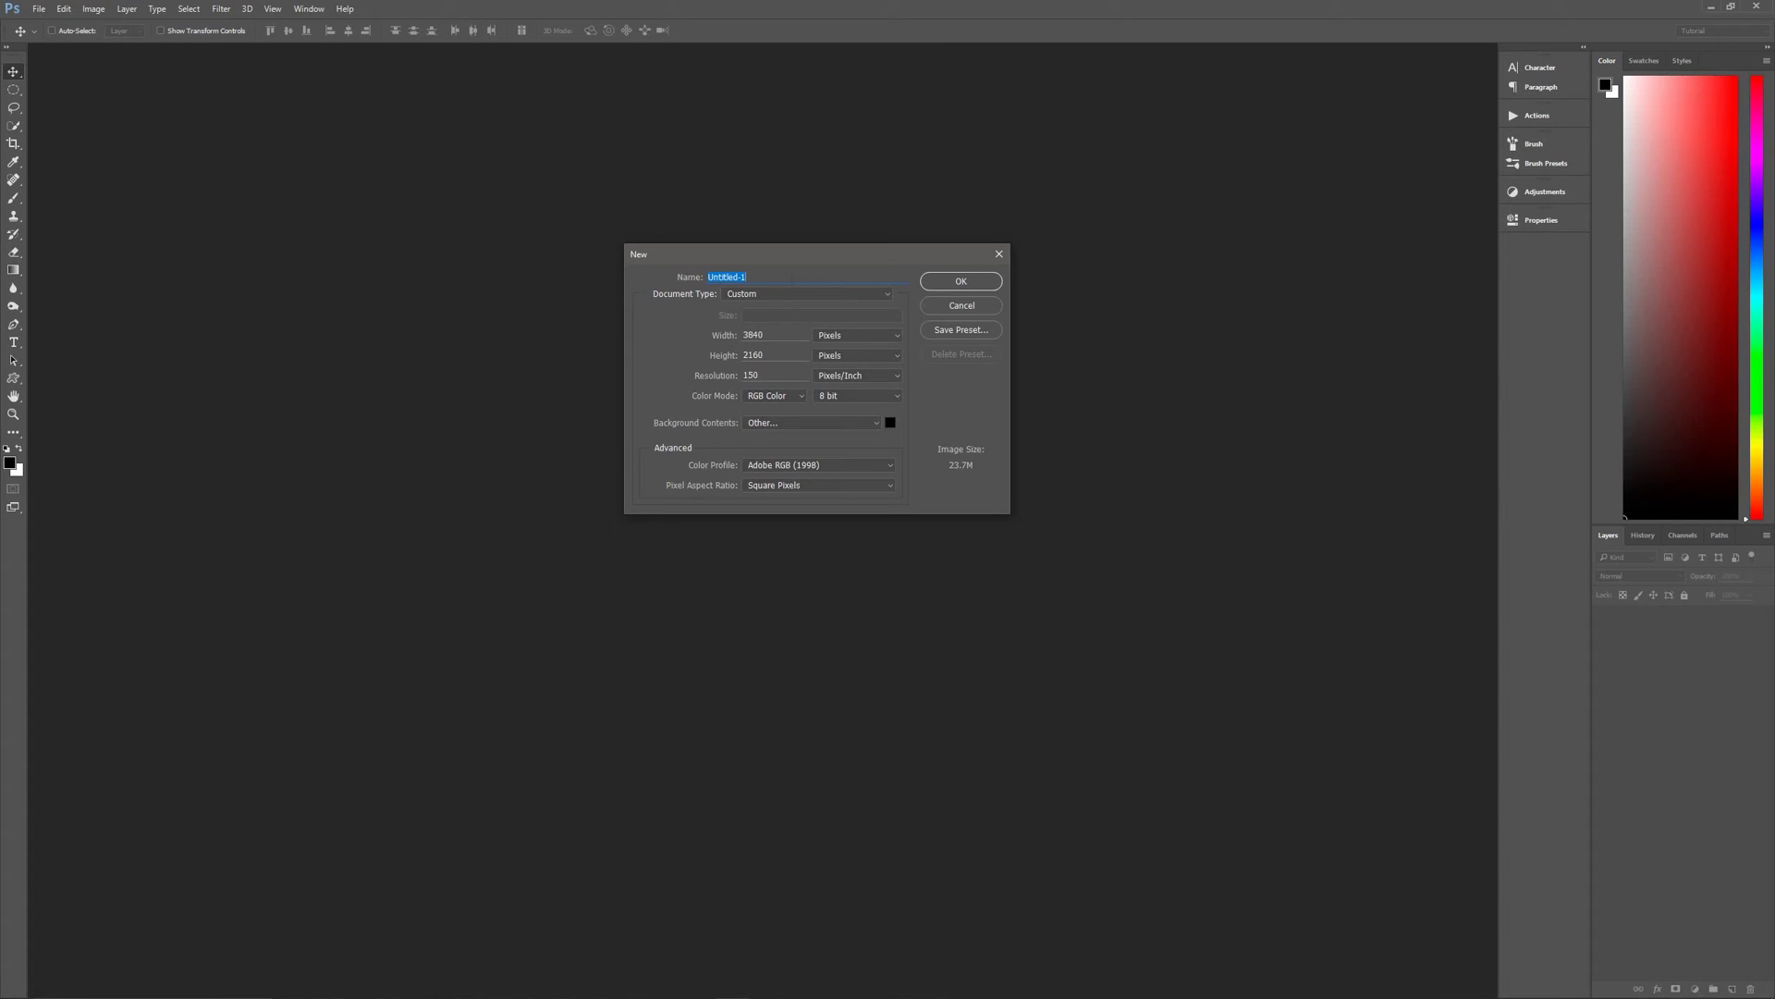
pyautogui.write('Bloody Text')
pyautogui.click(960, 282)
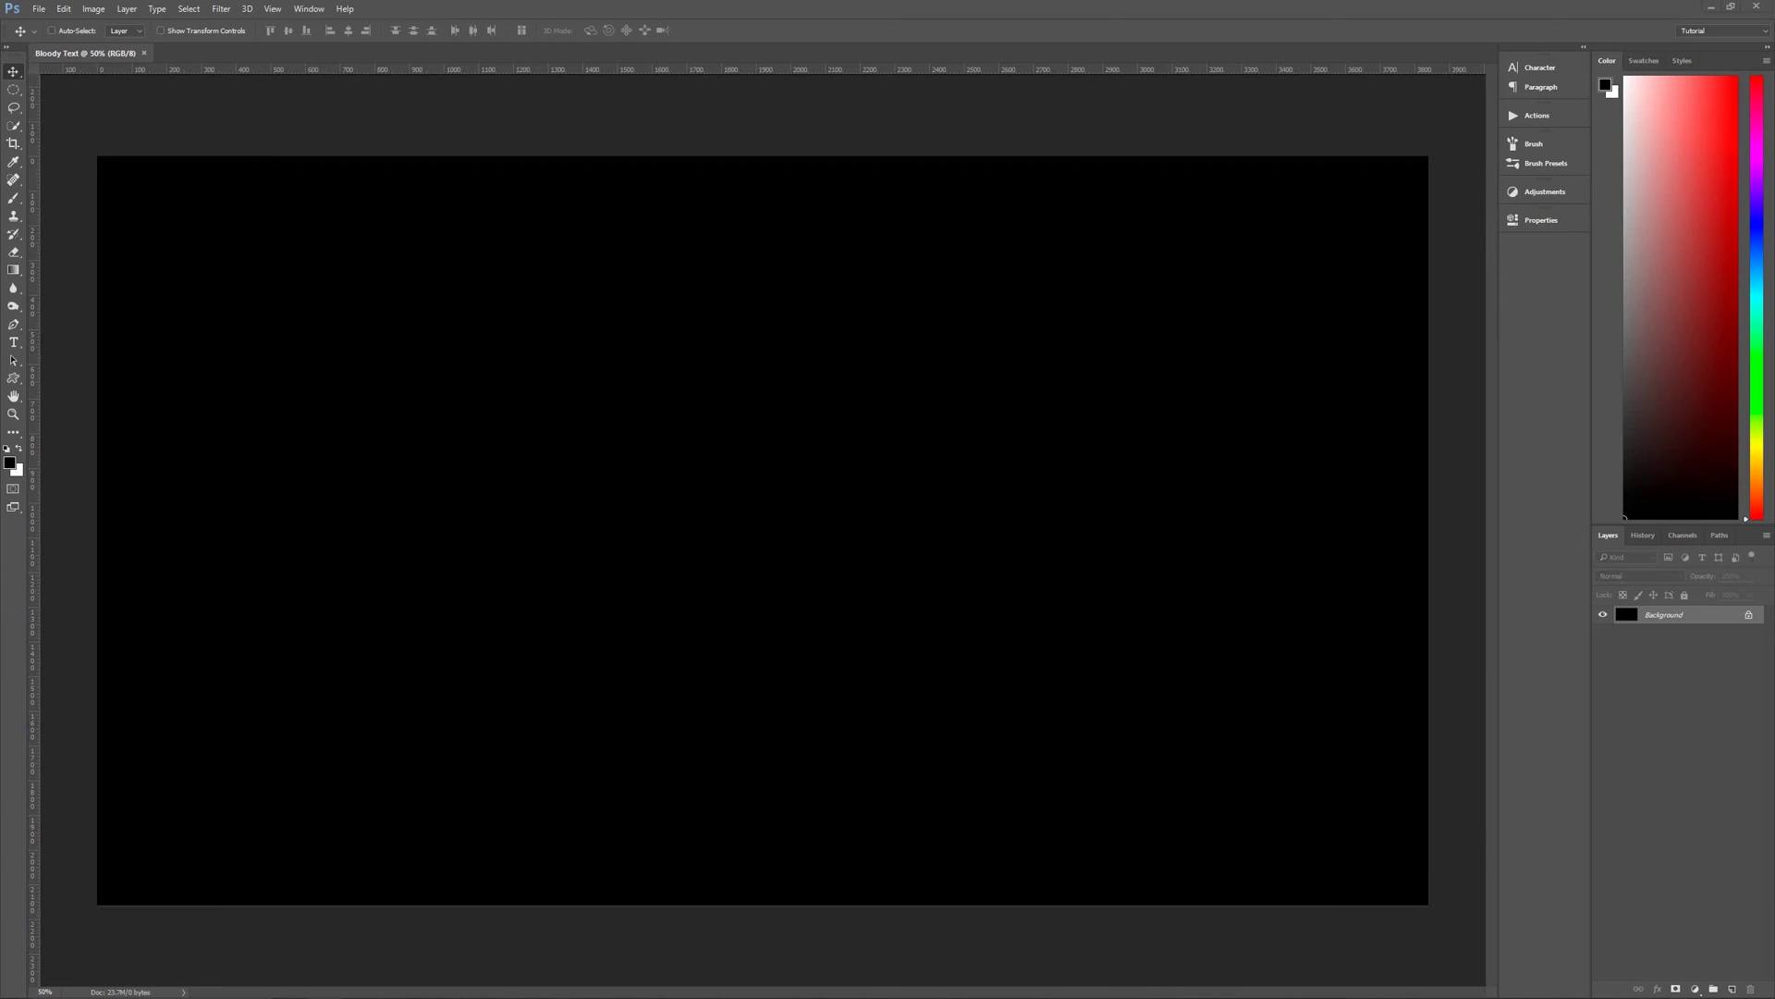
# Place Bloody Wall.jpg as a new layer and scale it up to cover the whole canvas.
pyautogui.moveTo(456, 452); pyautogui.dragTo(783, 472)
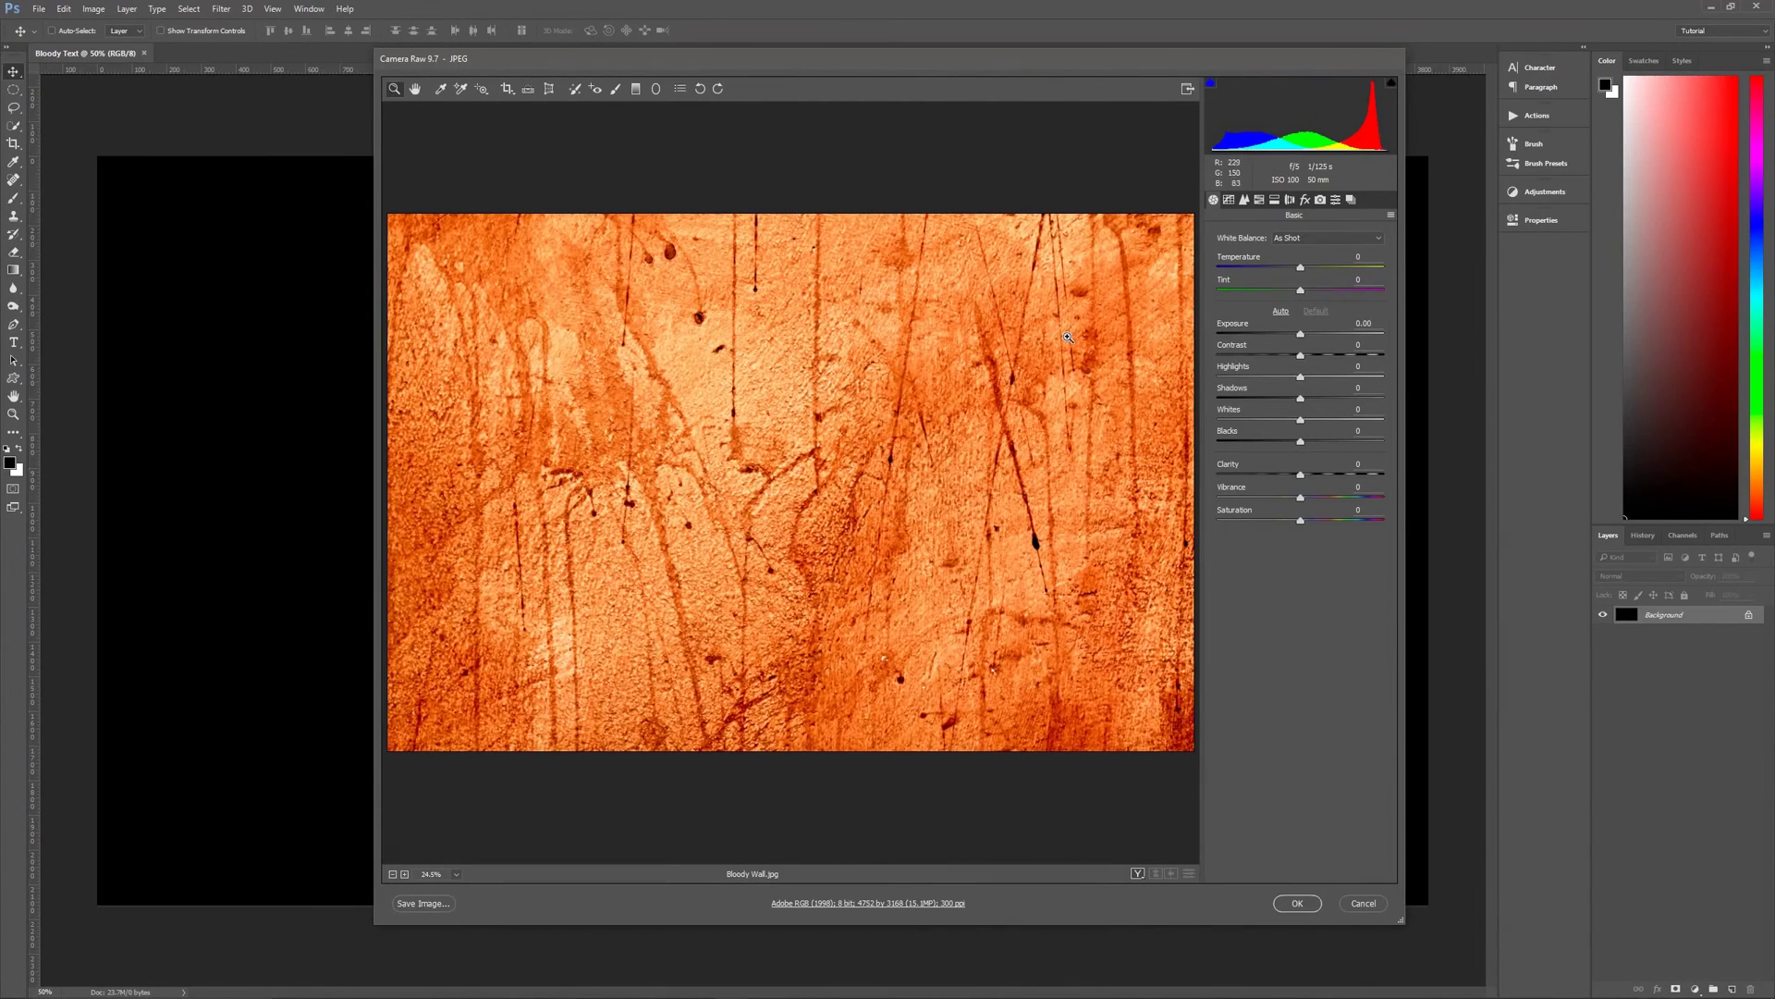
pyautogui.click(1303, 910)
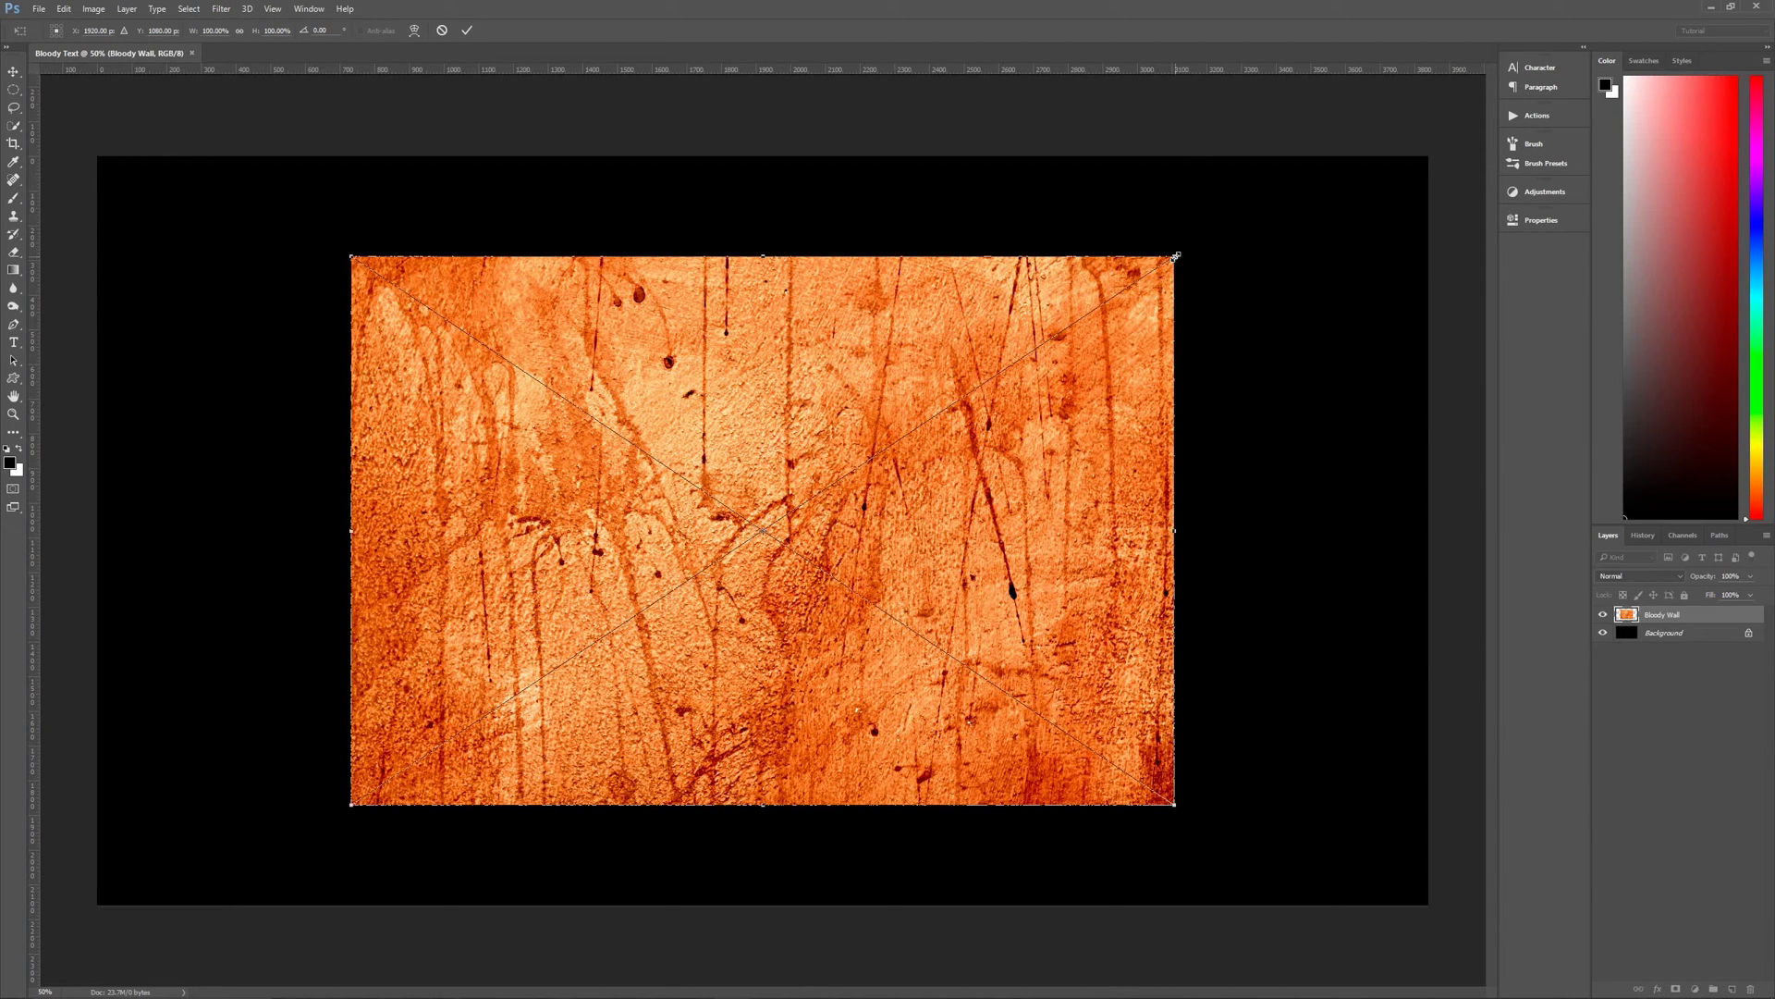
pyautogui.moveTo(1176, 256); pyautogui.dragTo(1477, 115)
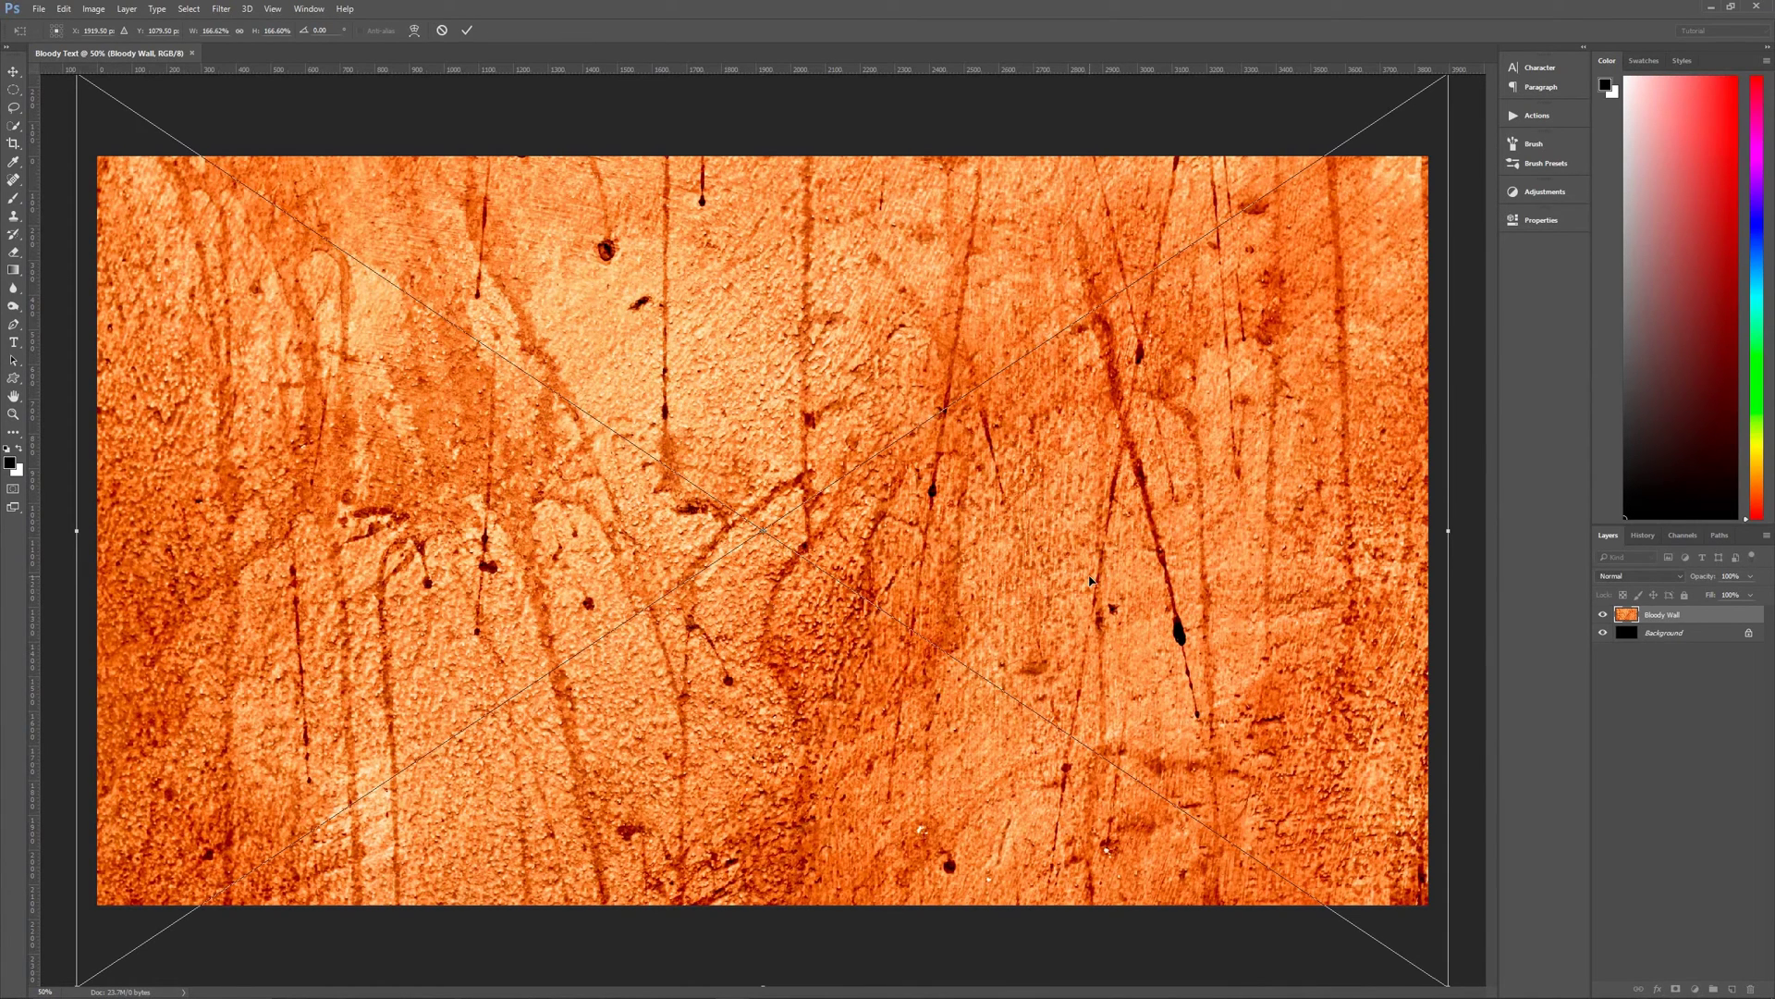
pyautogui.press('Return')
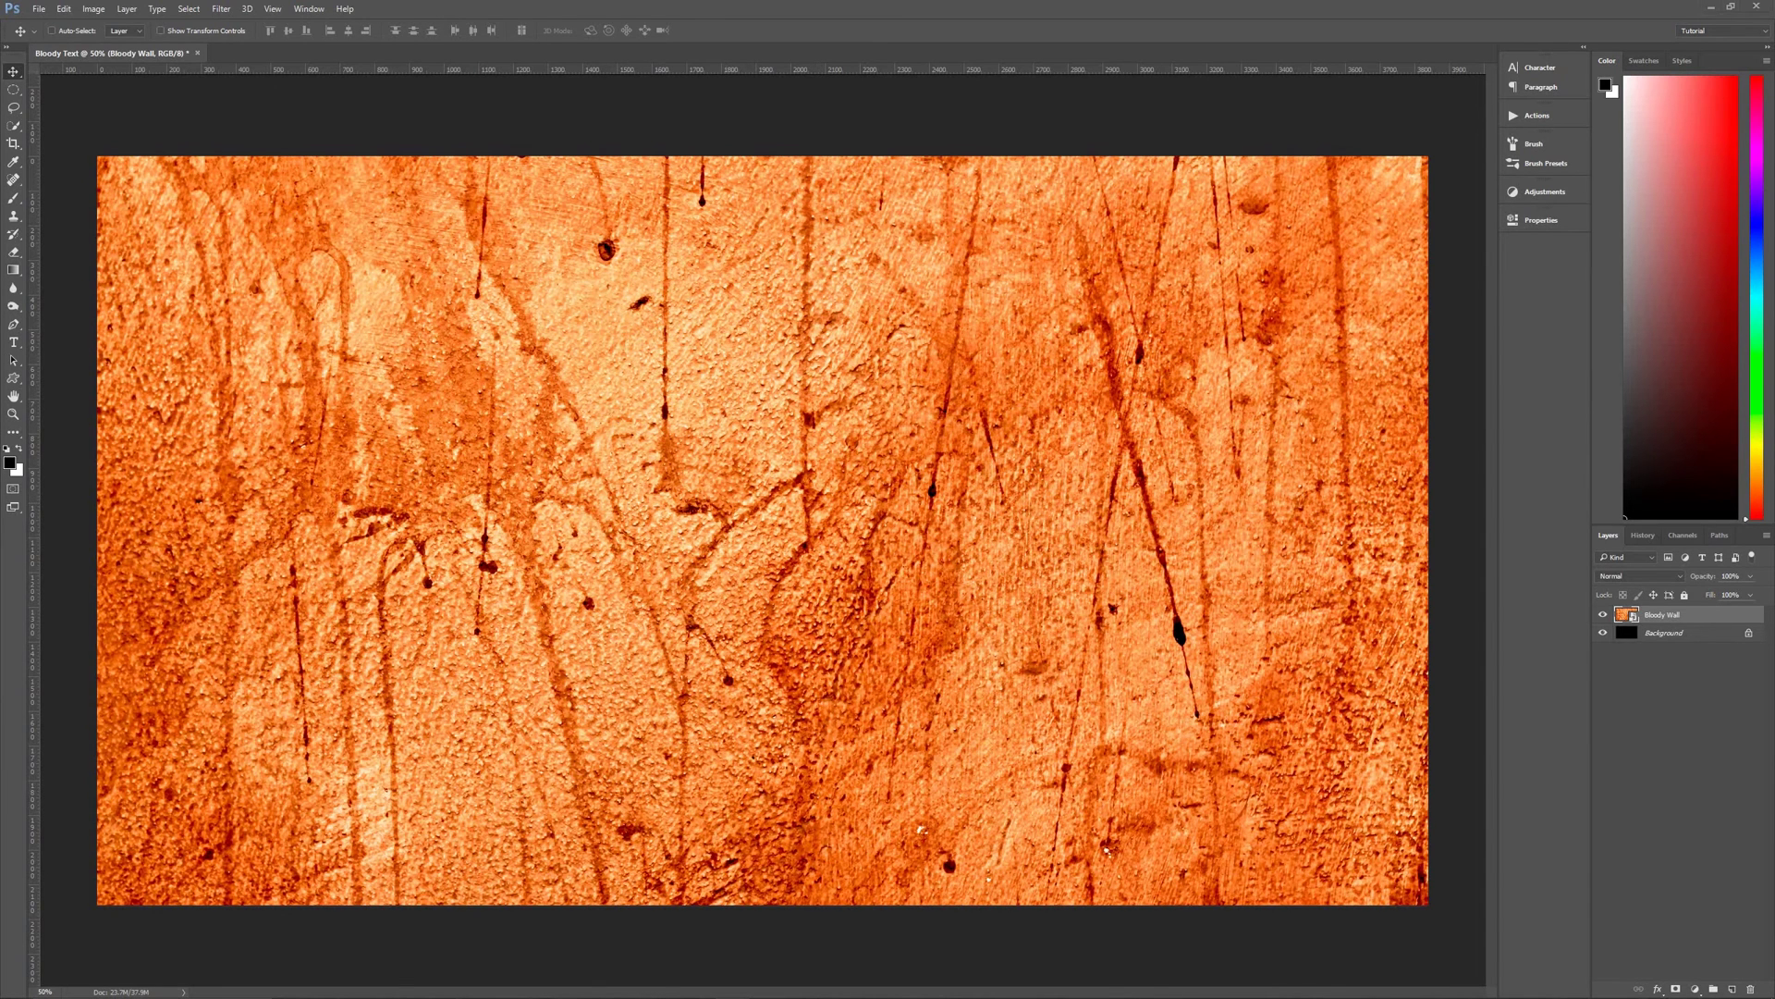
# Place Splatter.jpg scaled to fill the canvas and set its blend mode to Multiply.
pyautogui.moveTo(283, 478); pyautogui.dragTo(832, 534)
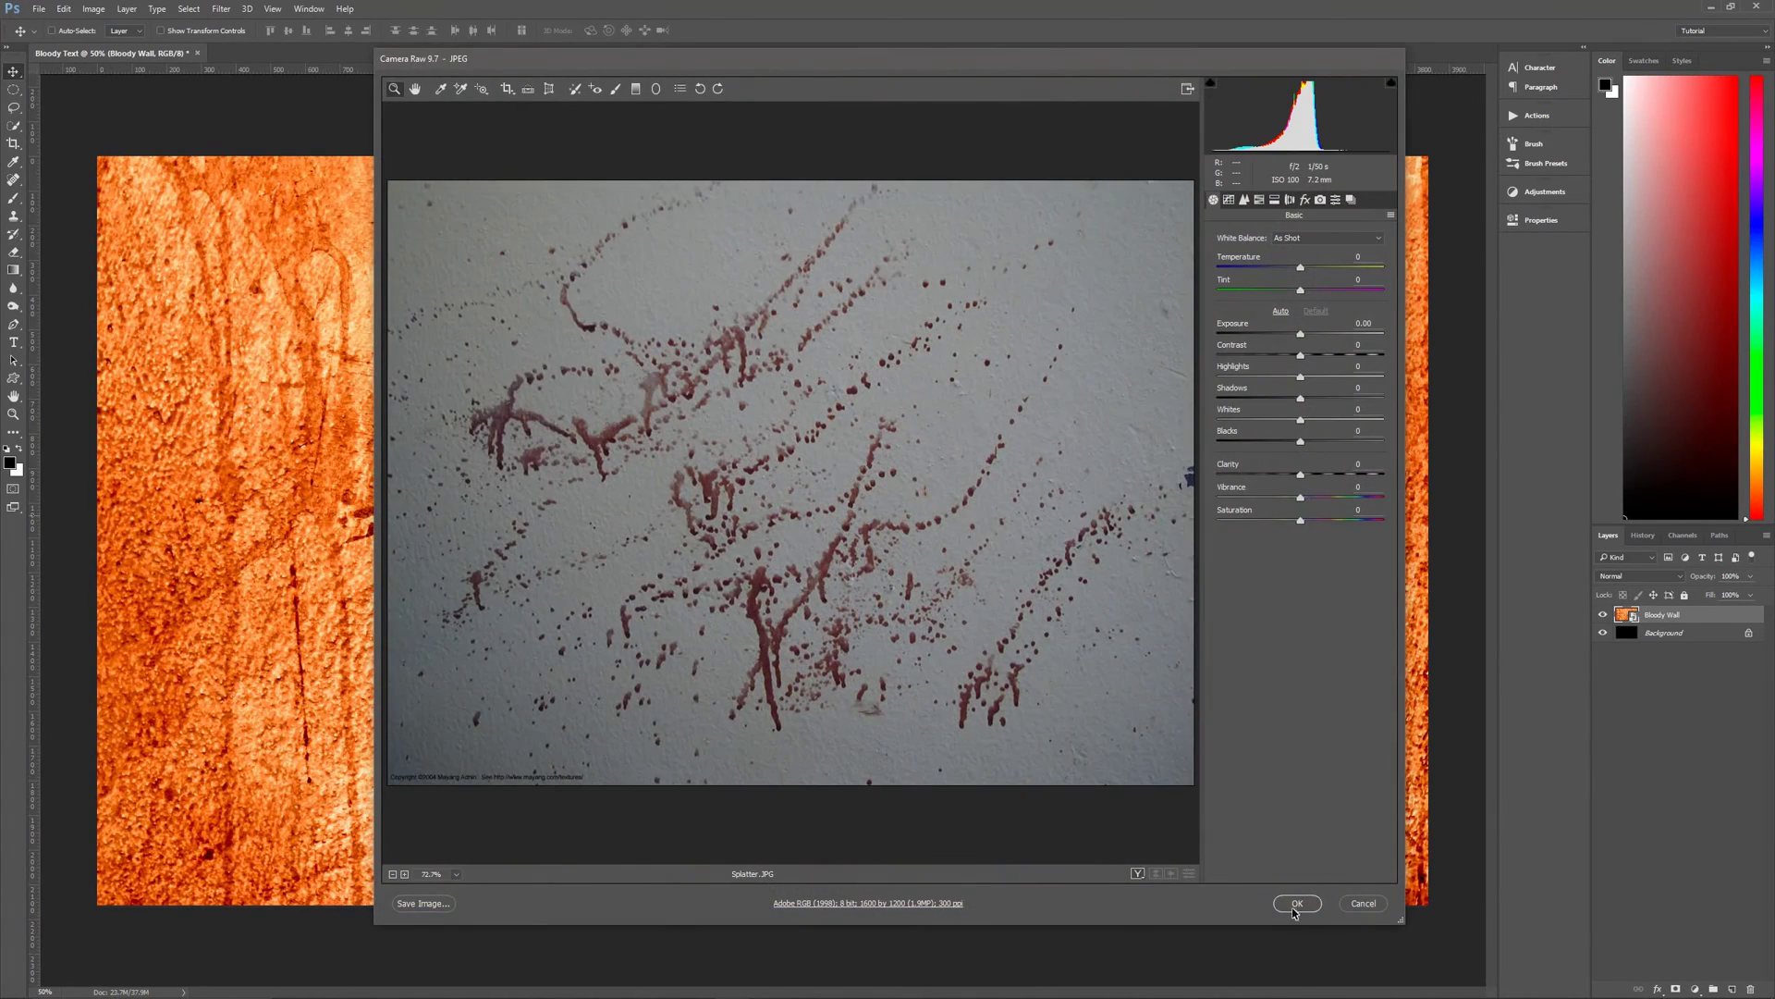
pyautogui.click(1297, 903)
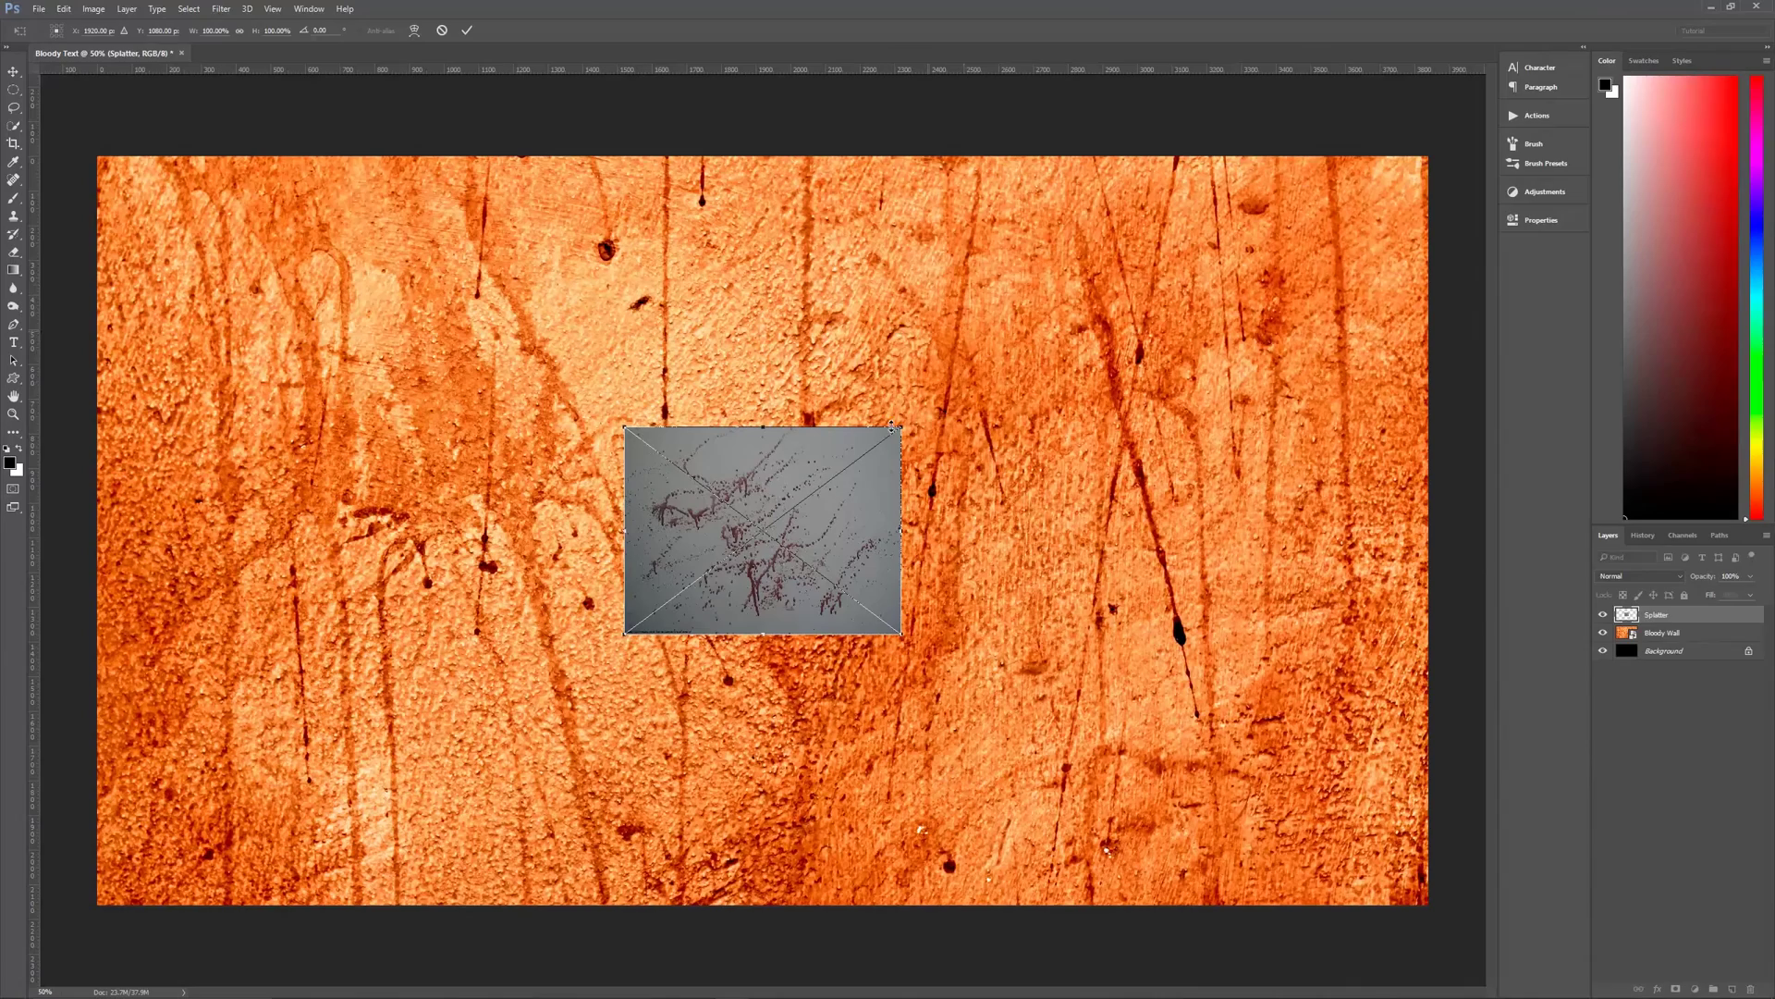
pyautogui.moveTo(902, 426); pyautogui.dragTo(1581, 5)
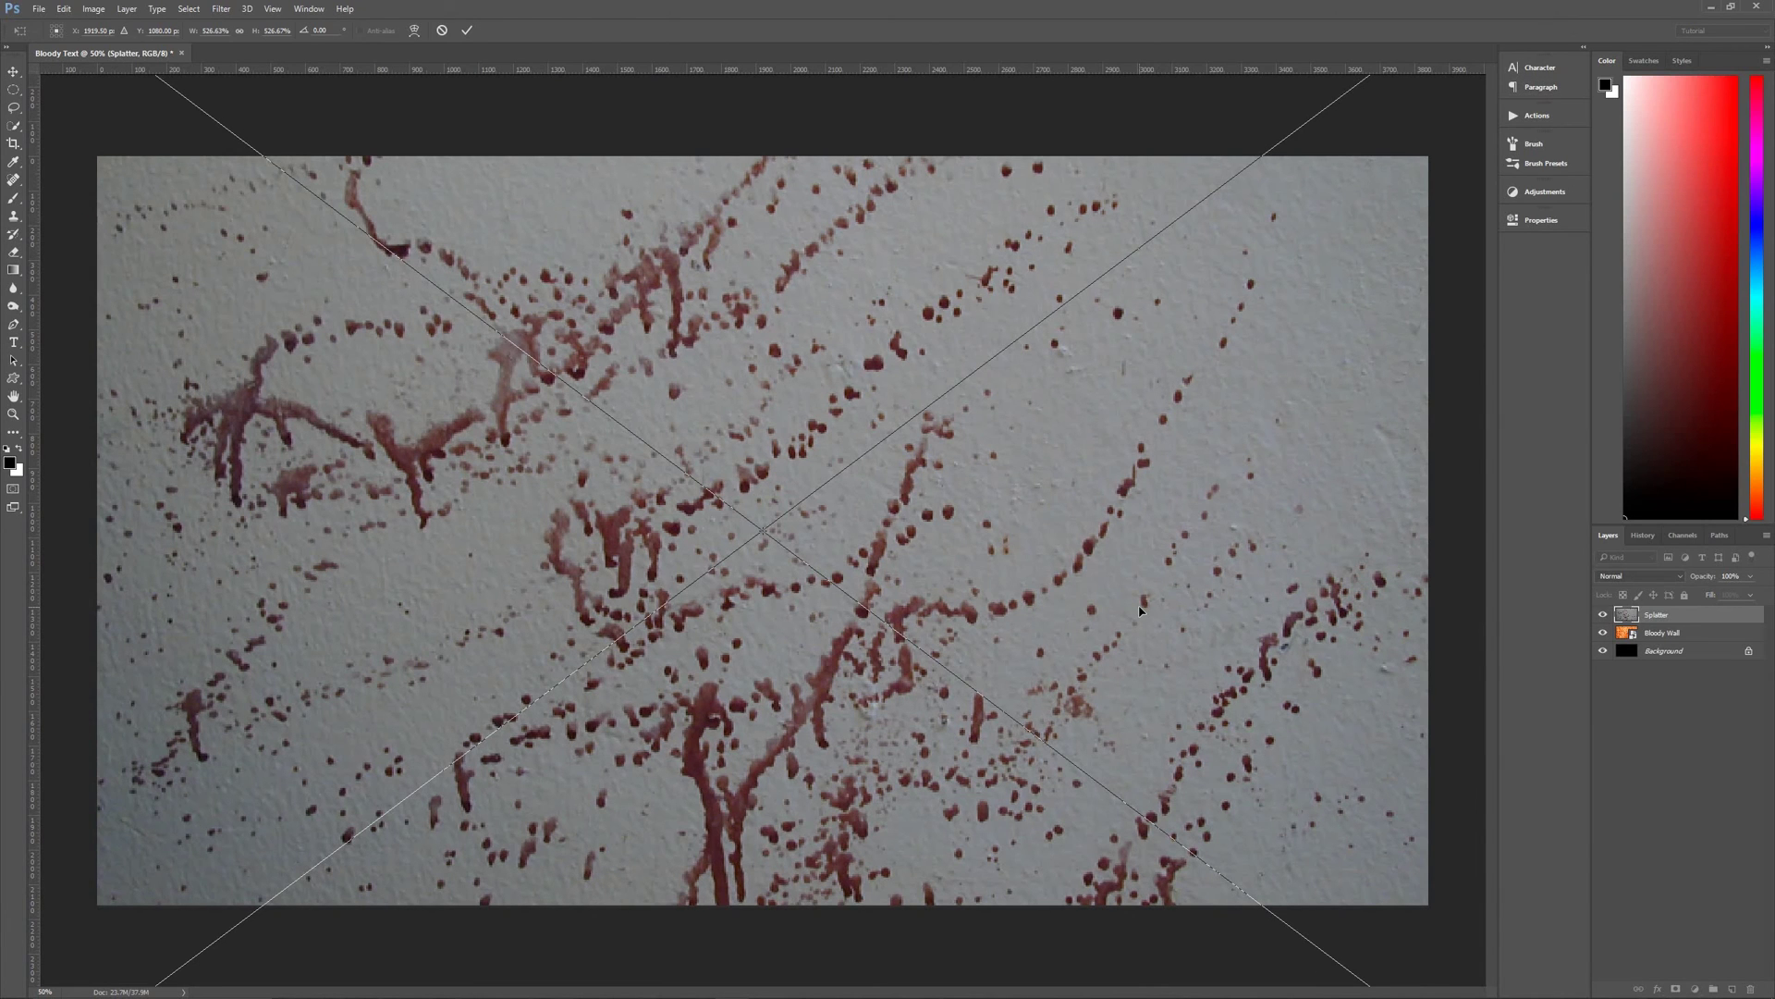
pyautogui.press('Return')
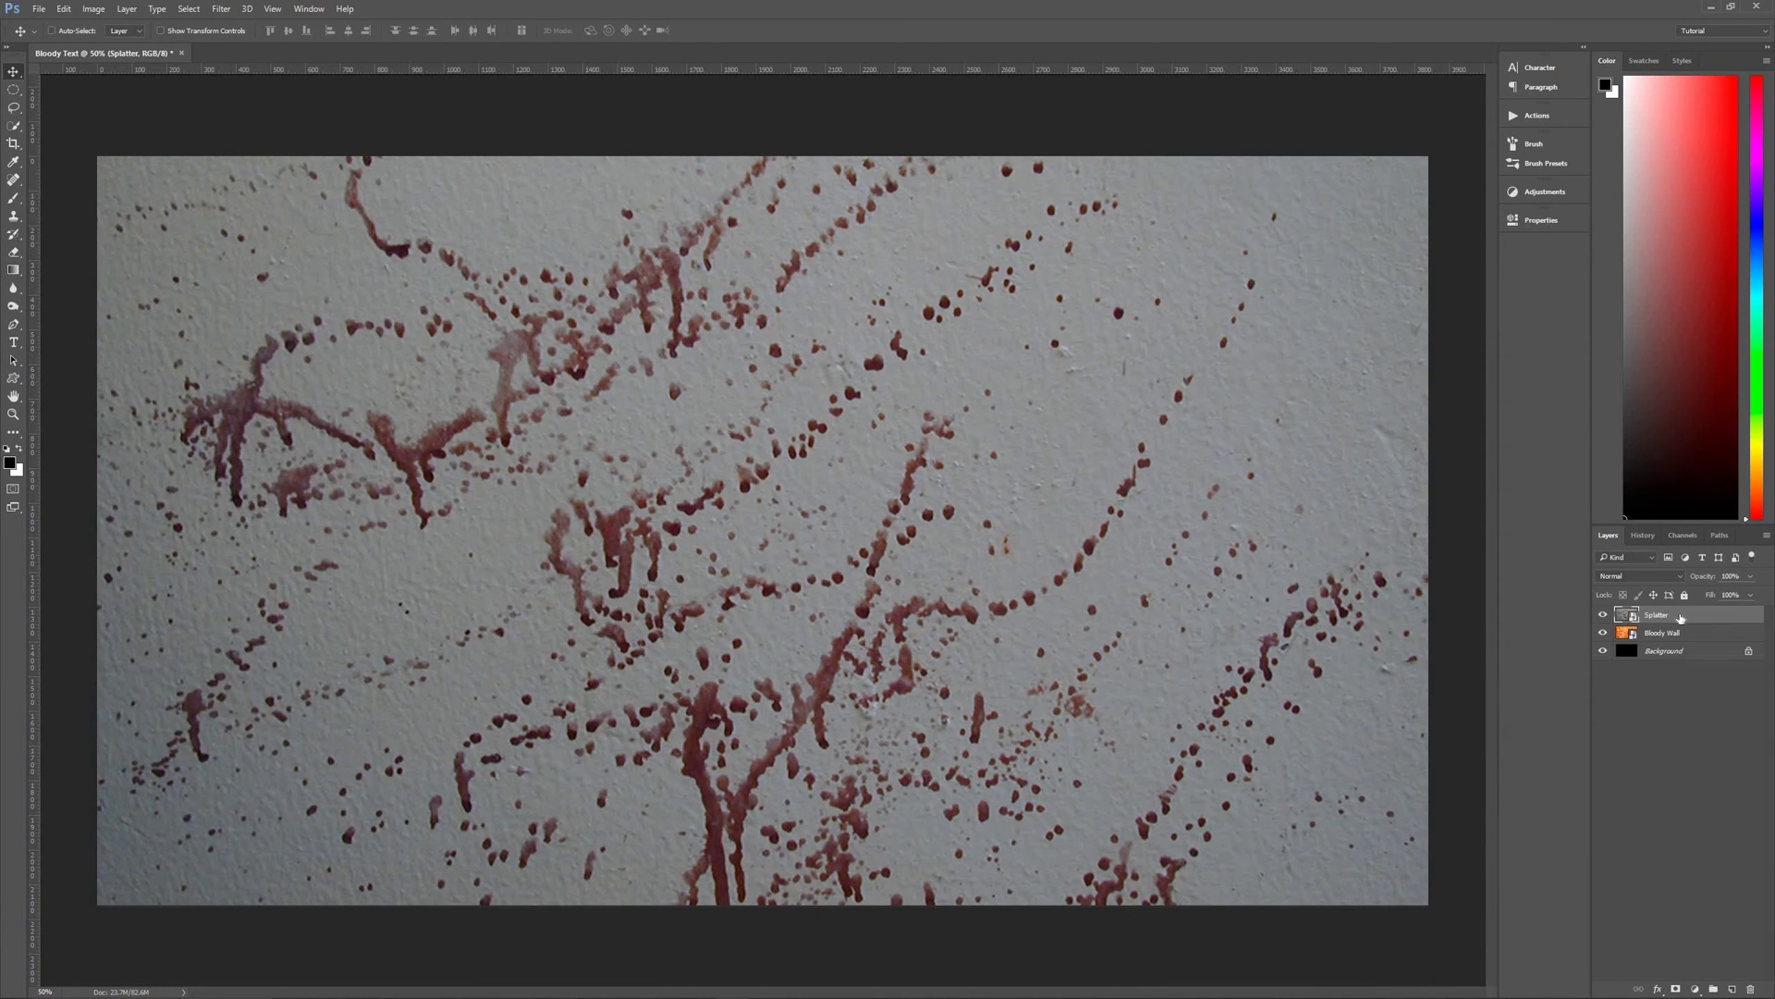
pyautogui.click(1645, 583)
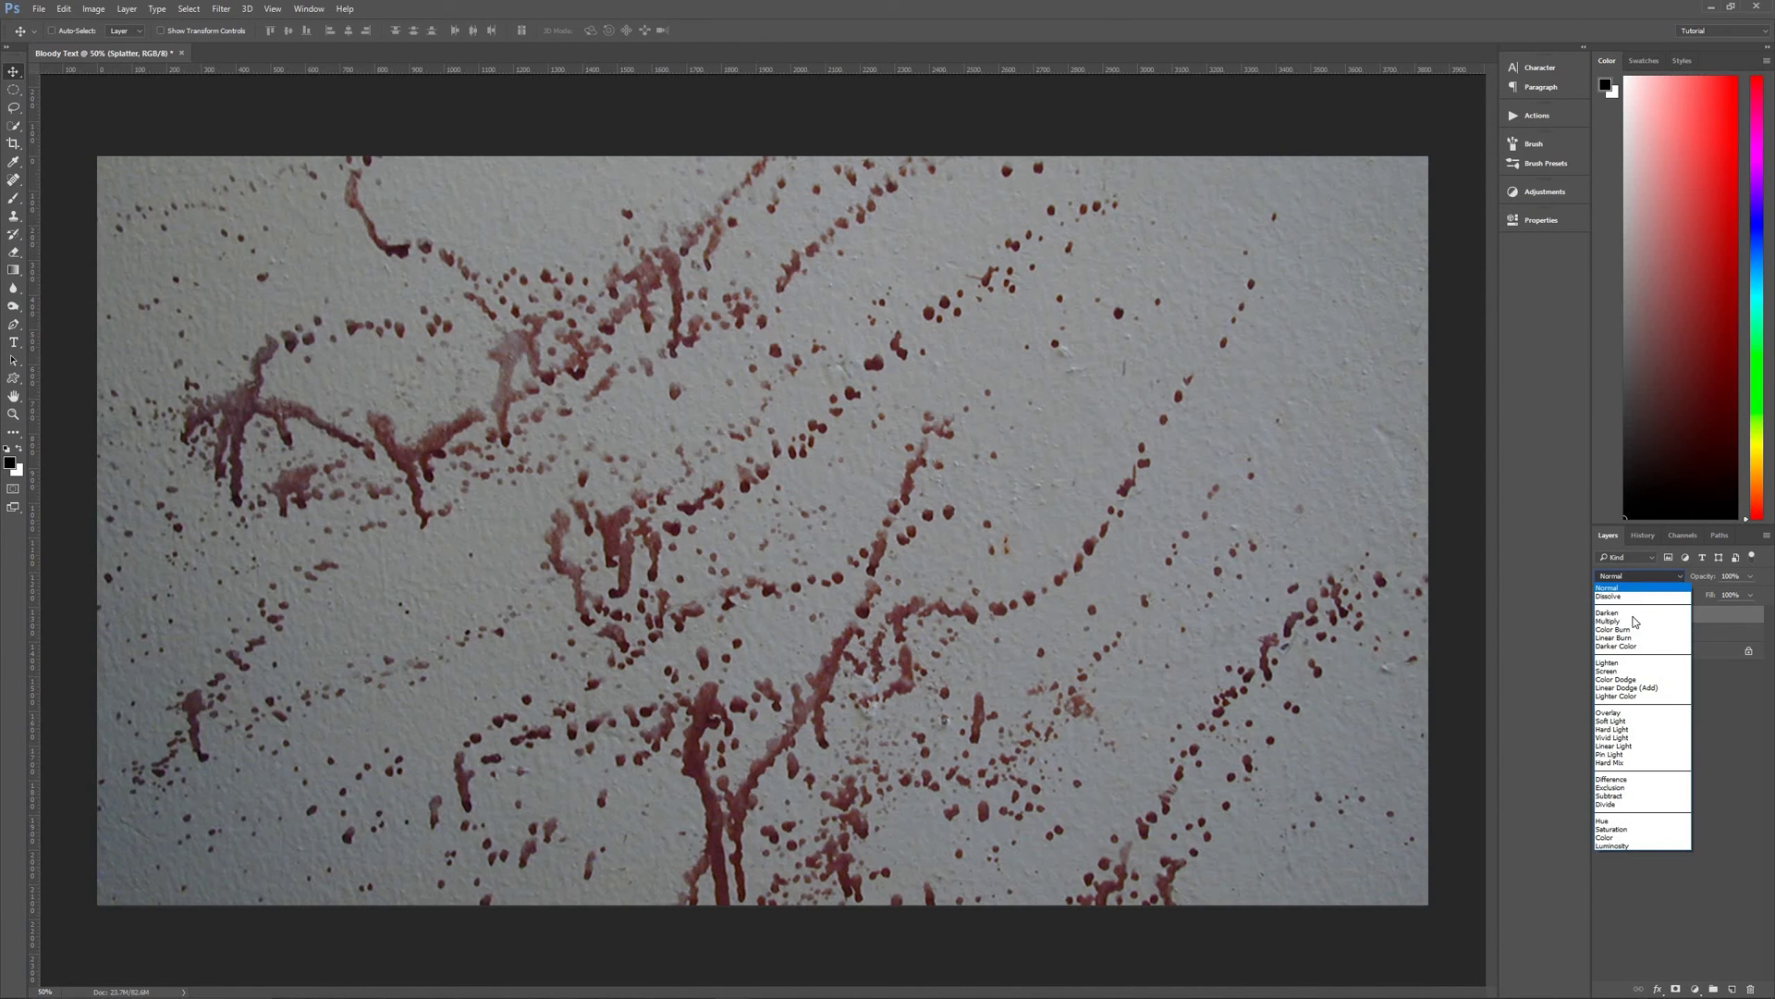
pyautogui.click(1634, 624)
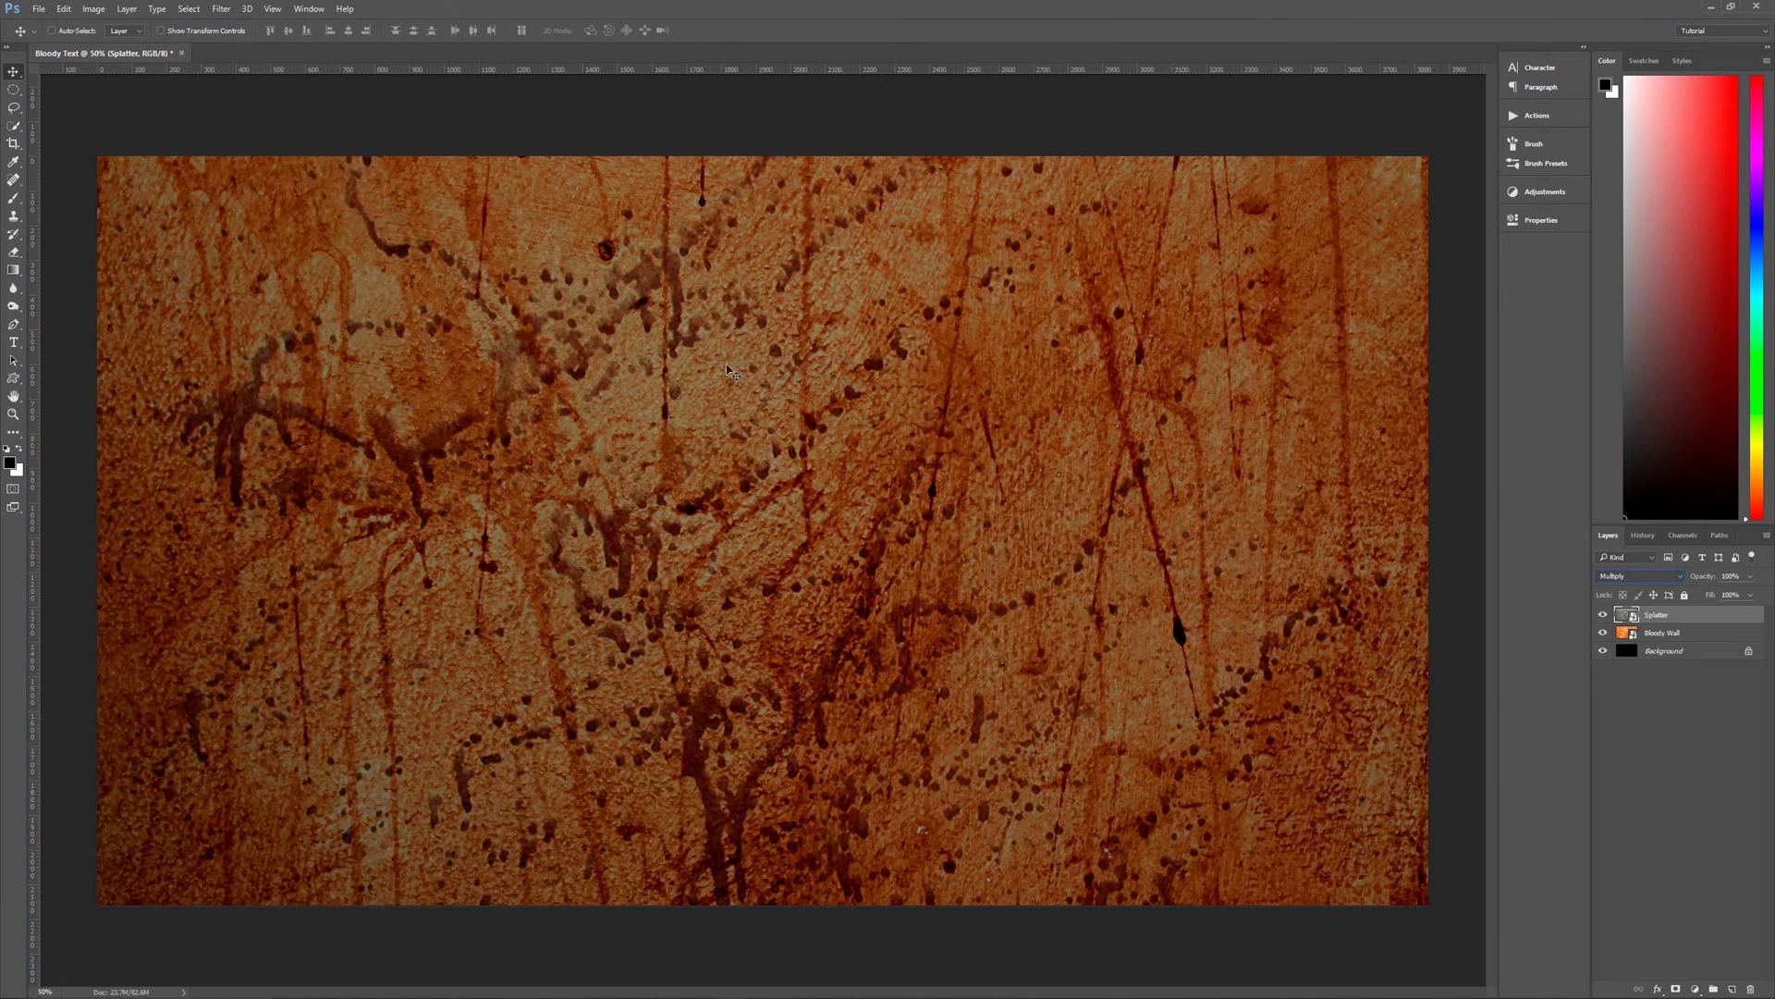
# Add a Curves adjustment layer using the Strong Contrast (RGB) preset.
pyautogui.click(1696, 989)
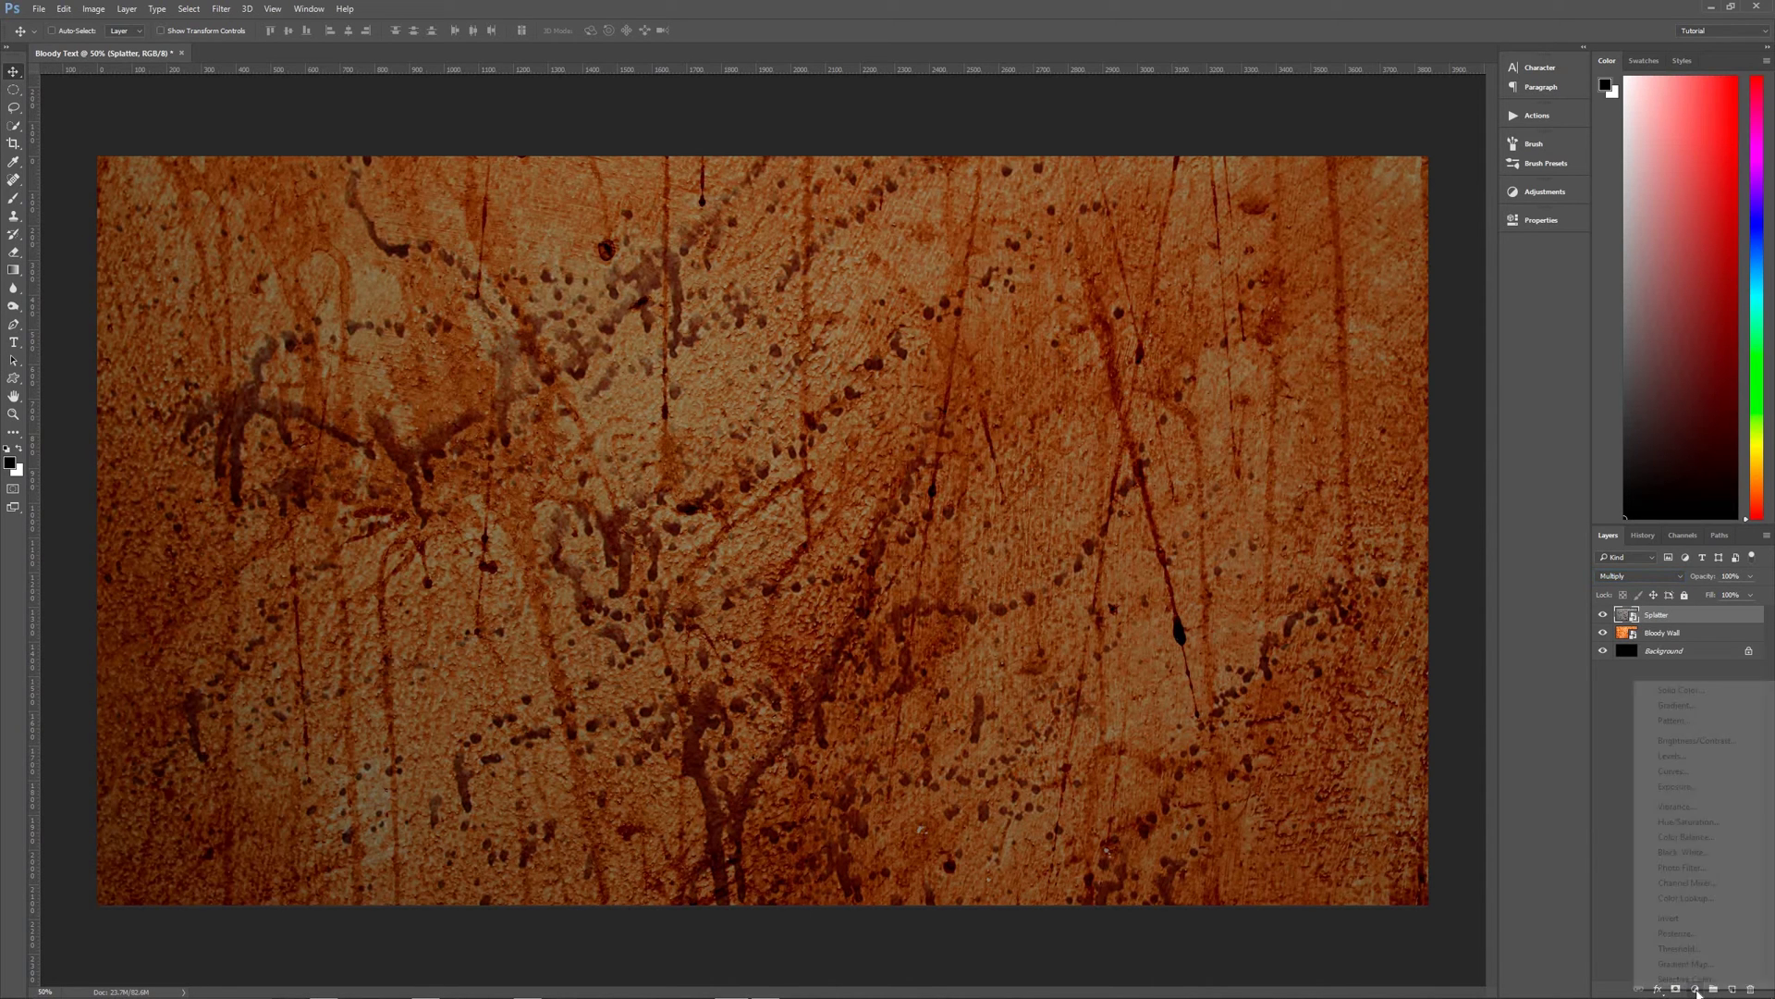
pyautogui.click(1684, 773)
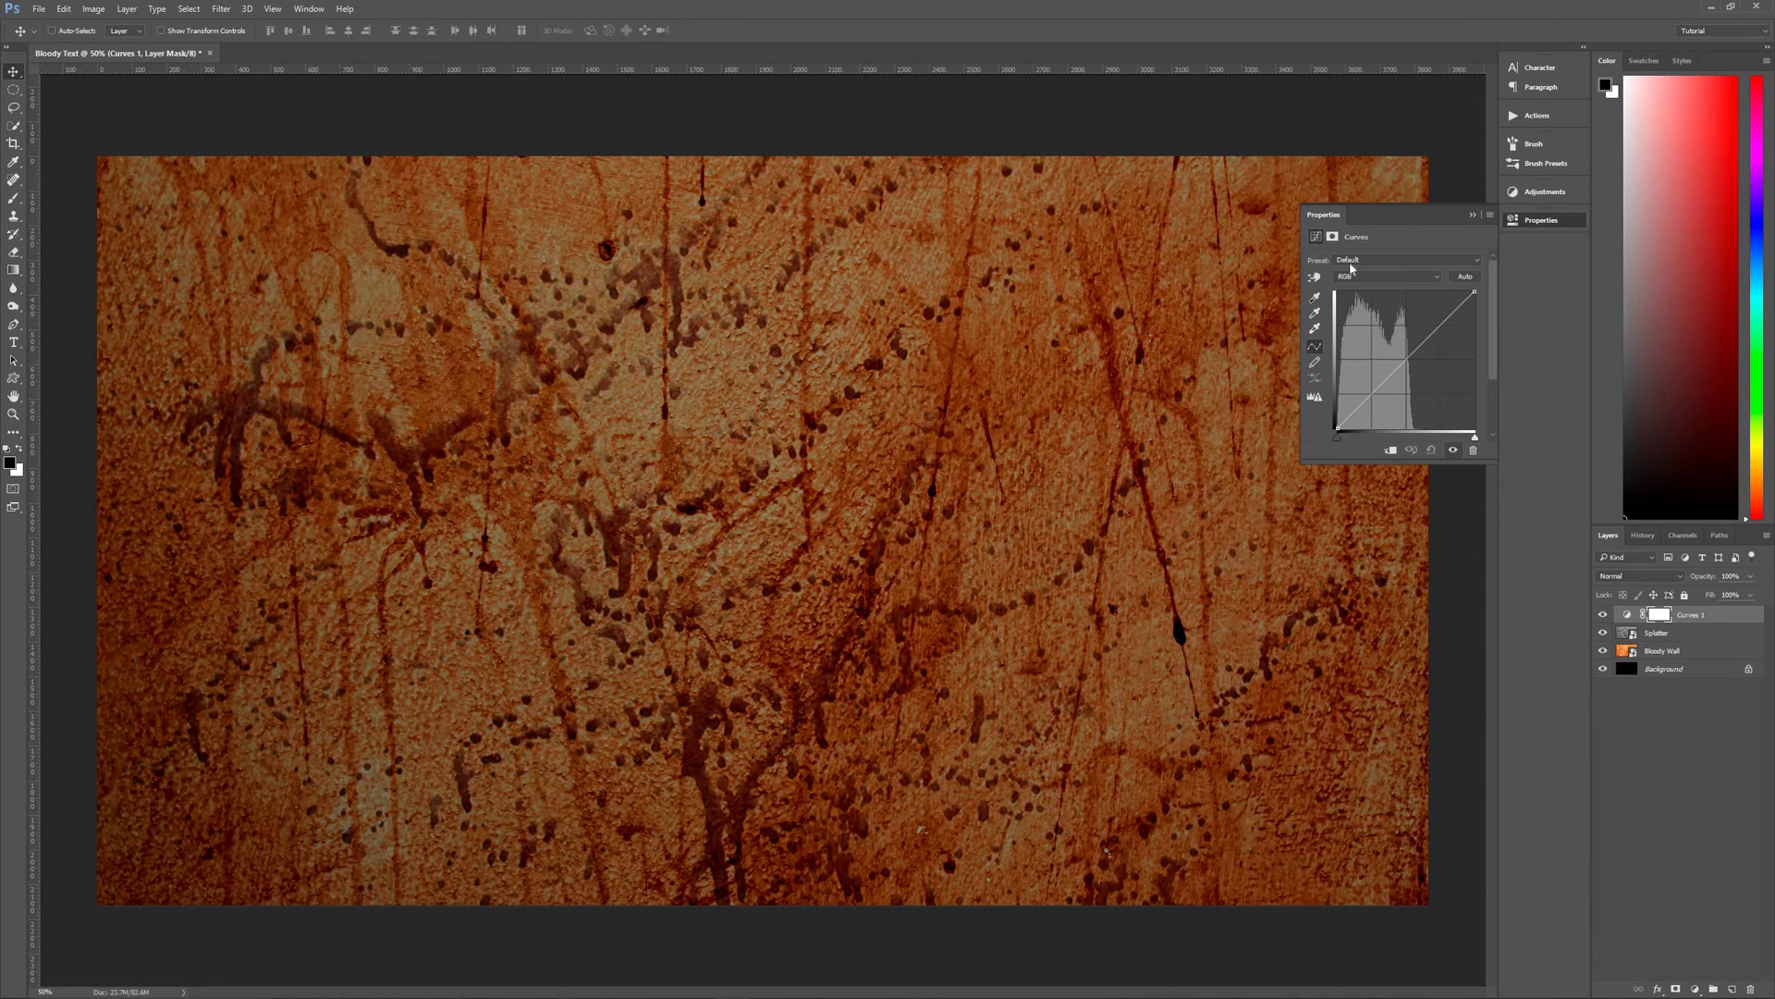
pyautogui.click(1359, 262)
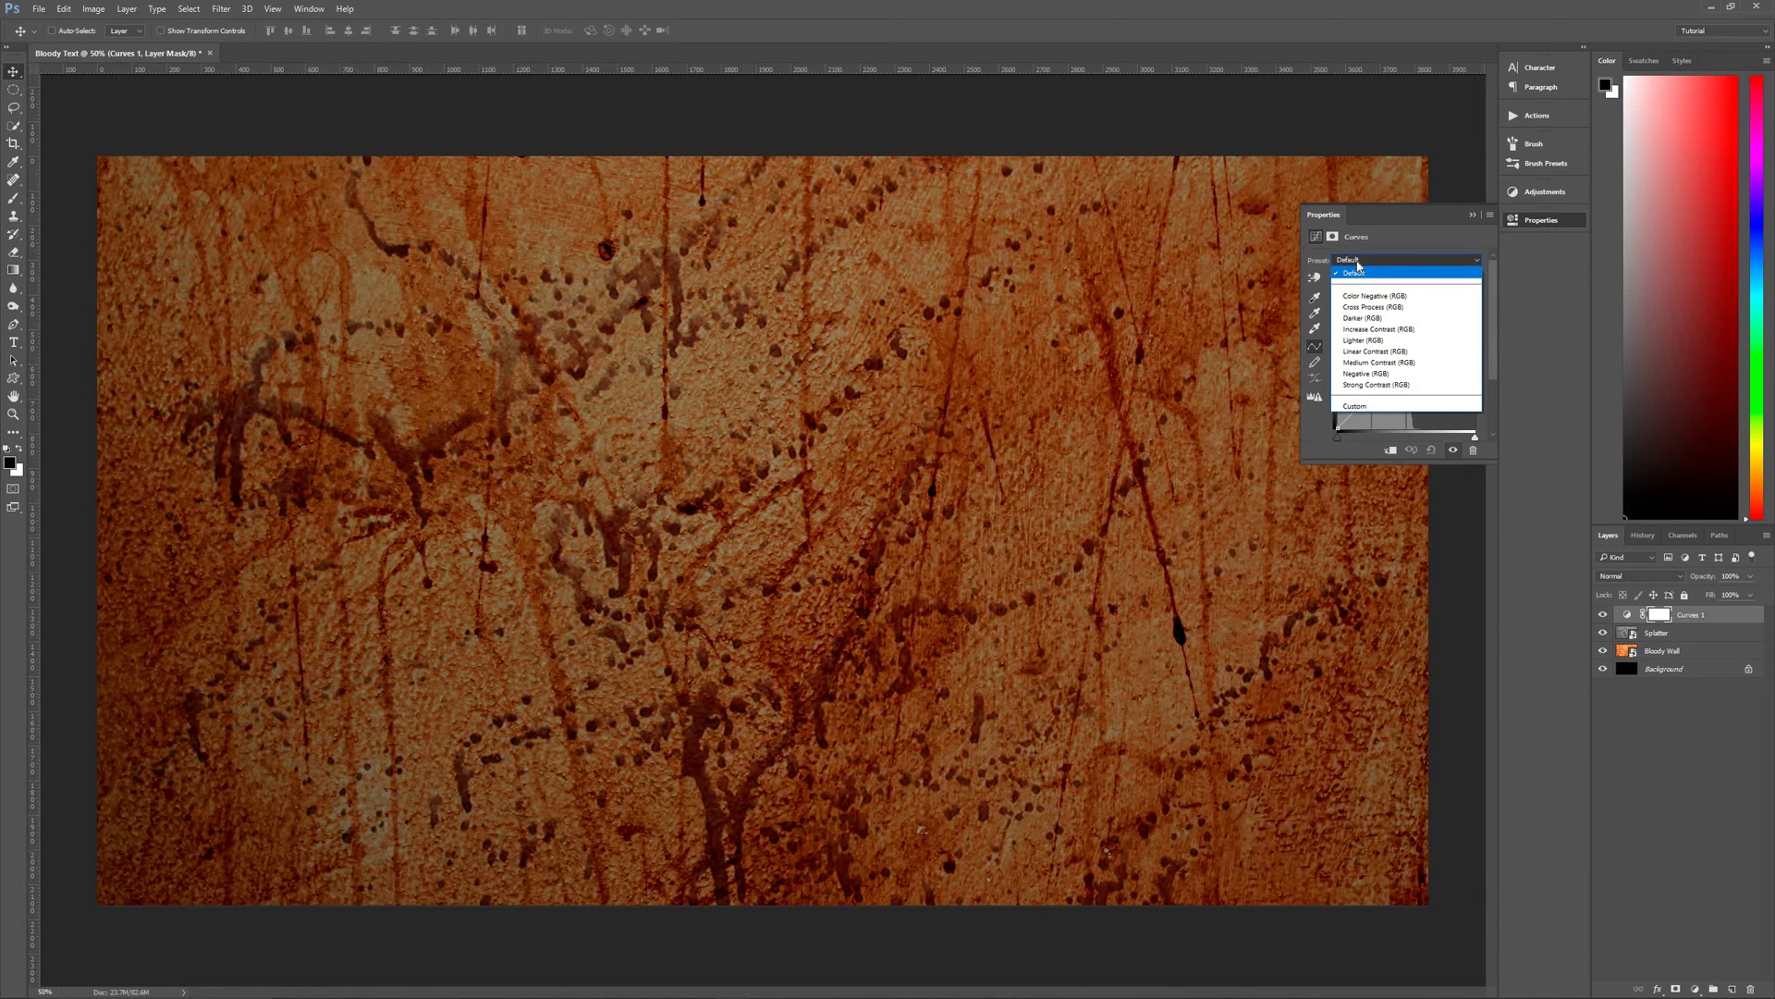
pyautogui.click(1375, 385)
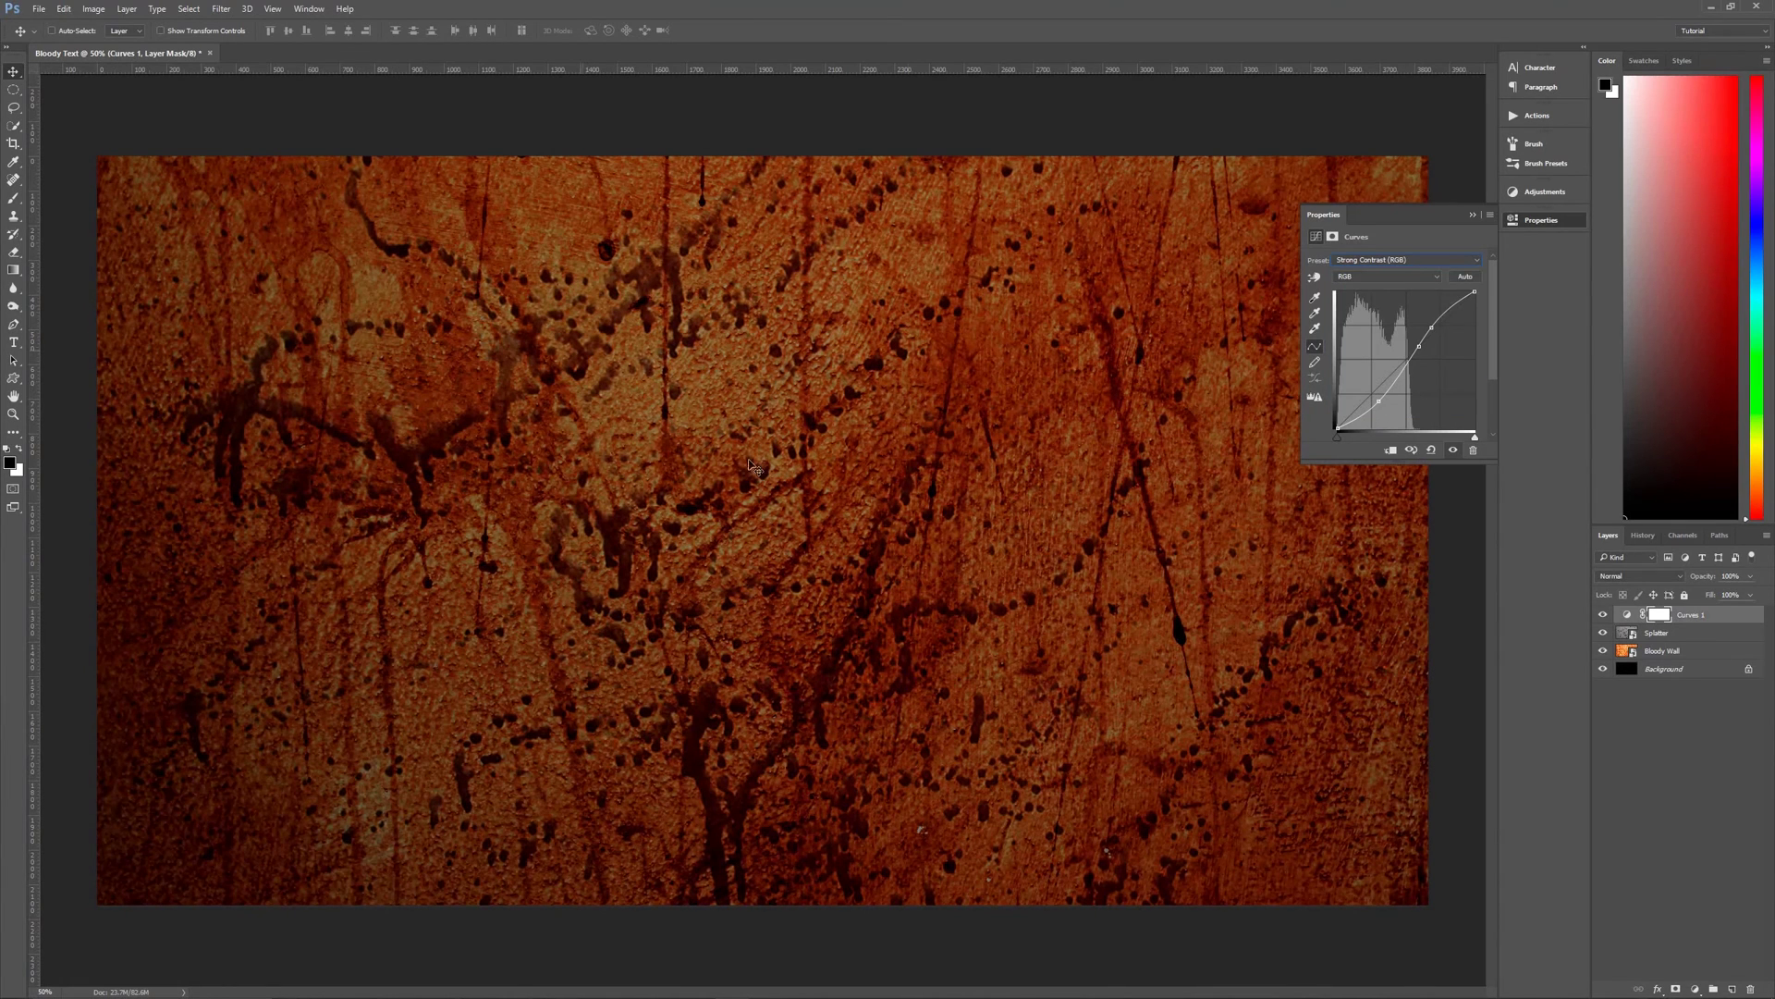
pyautogui.click(1585, 774)
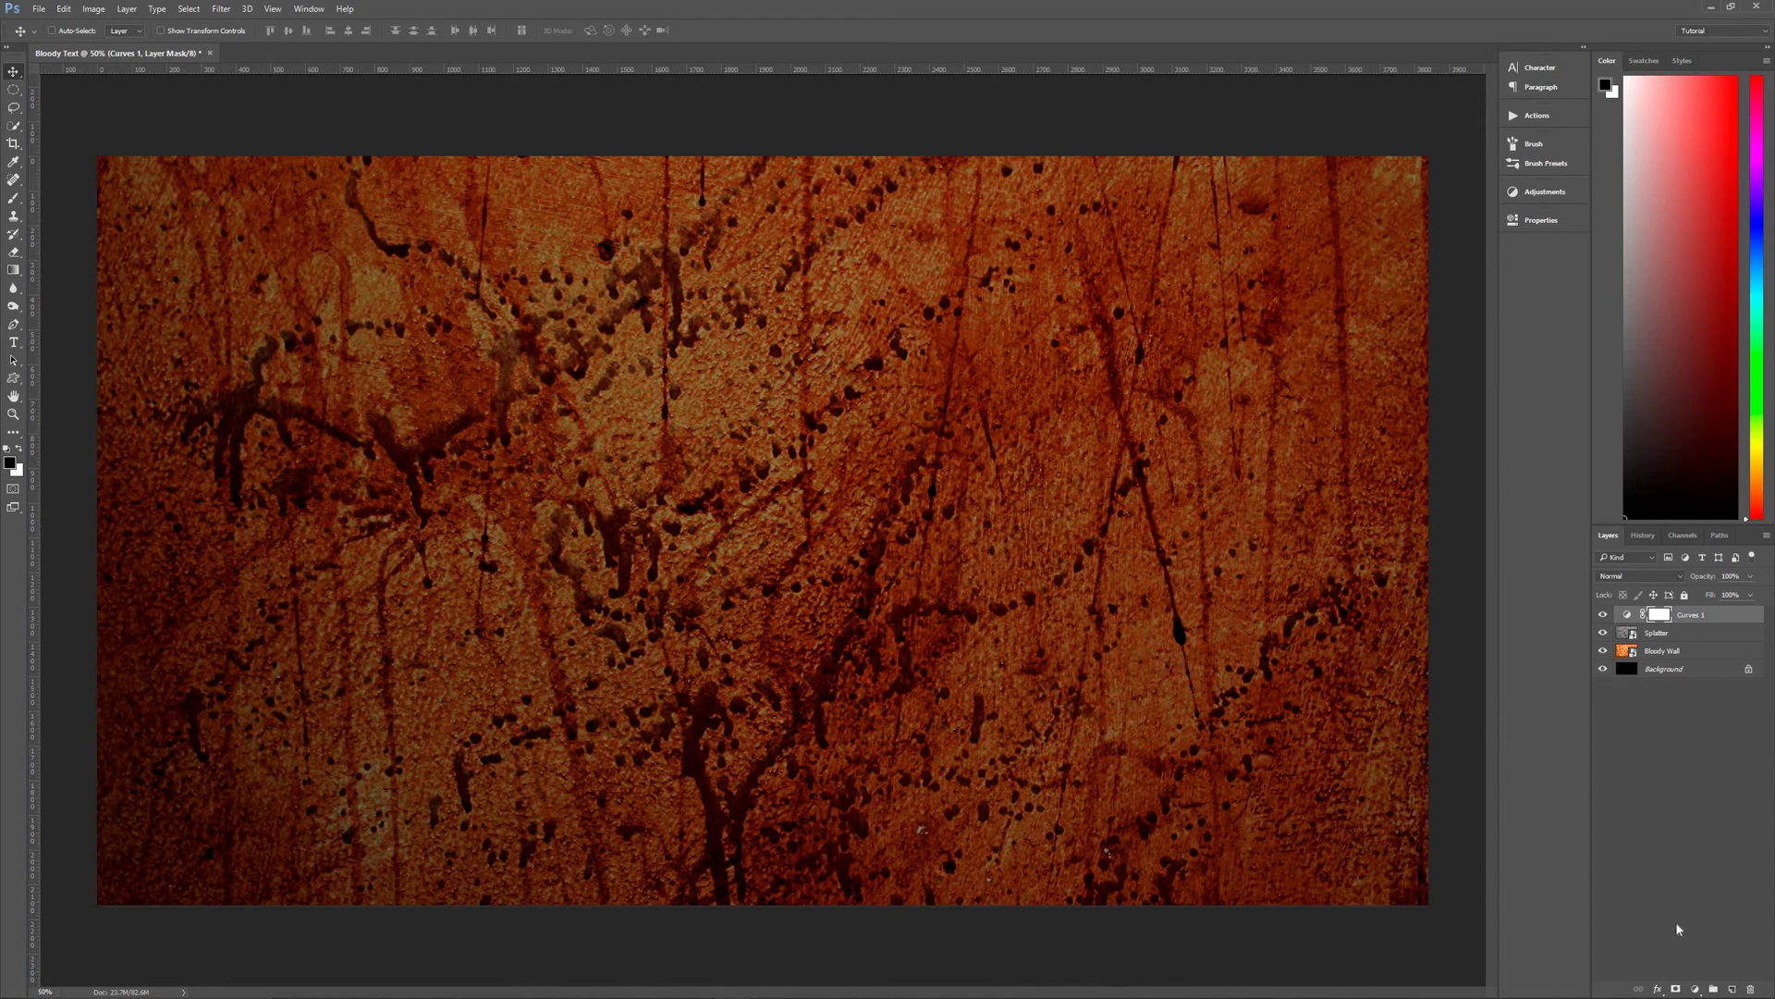
pyautogui.click(1692, 989)
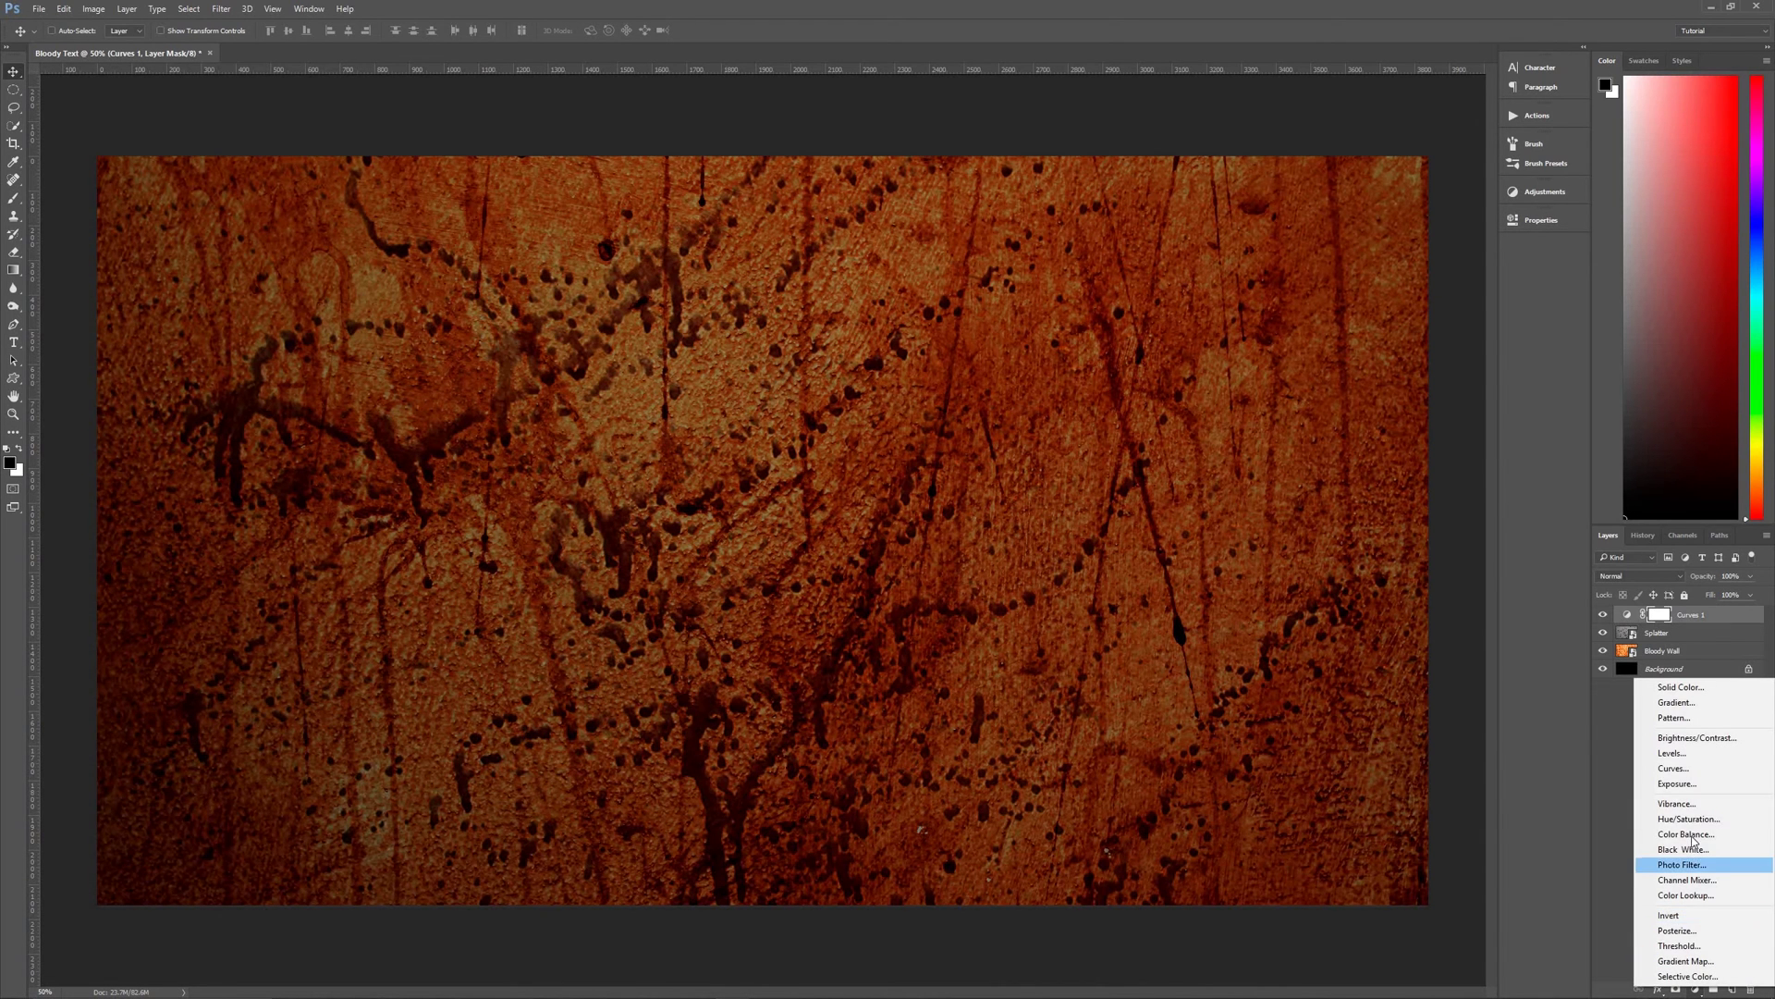
# Add a second Curves layer with the top-right point pulled down and its mask feathered 175 px.
pyautogui.click(1675, 769)
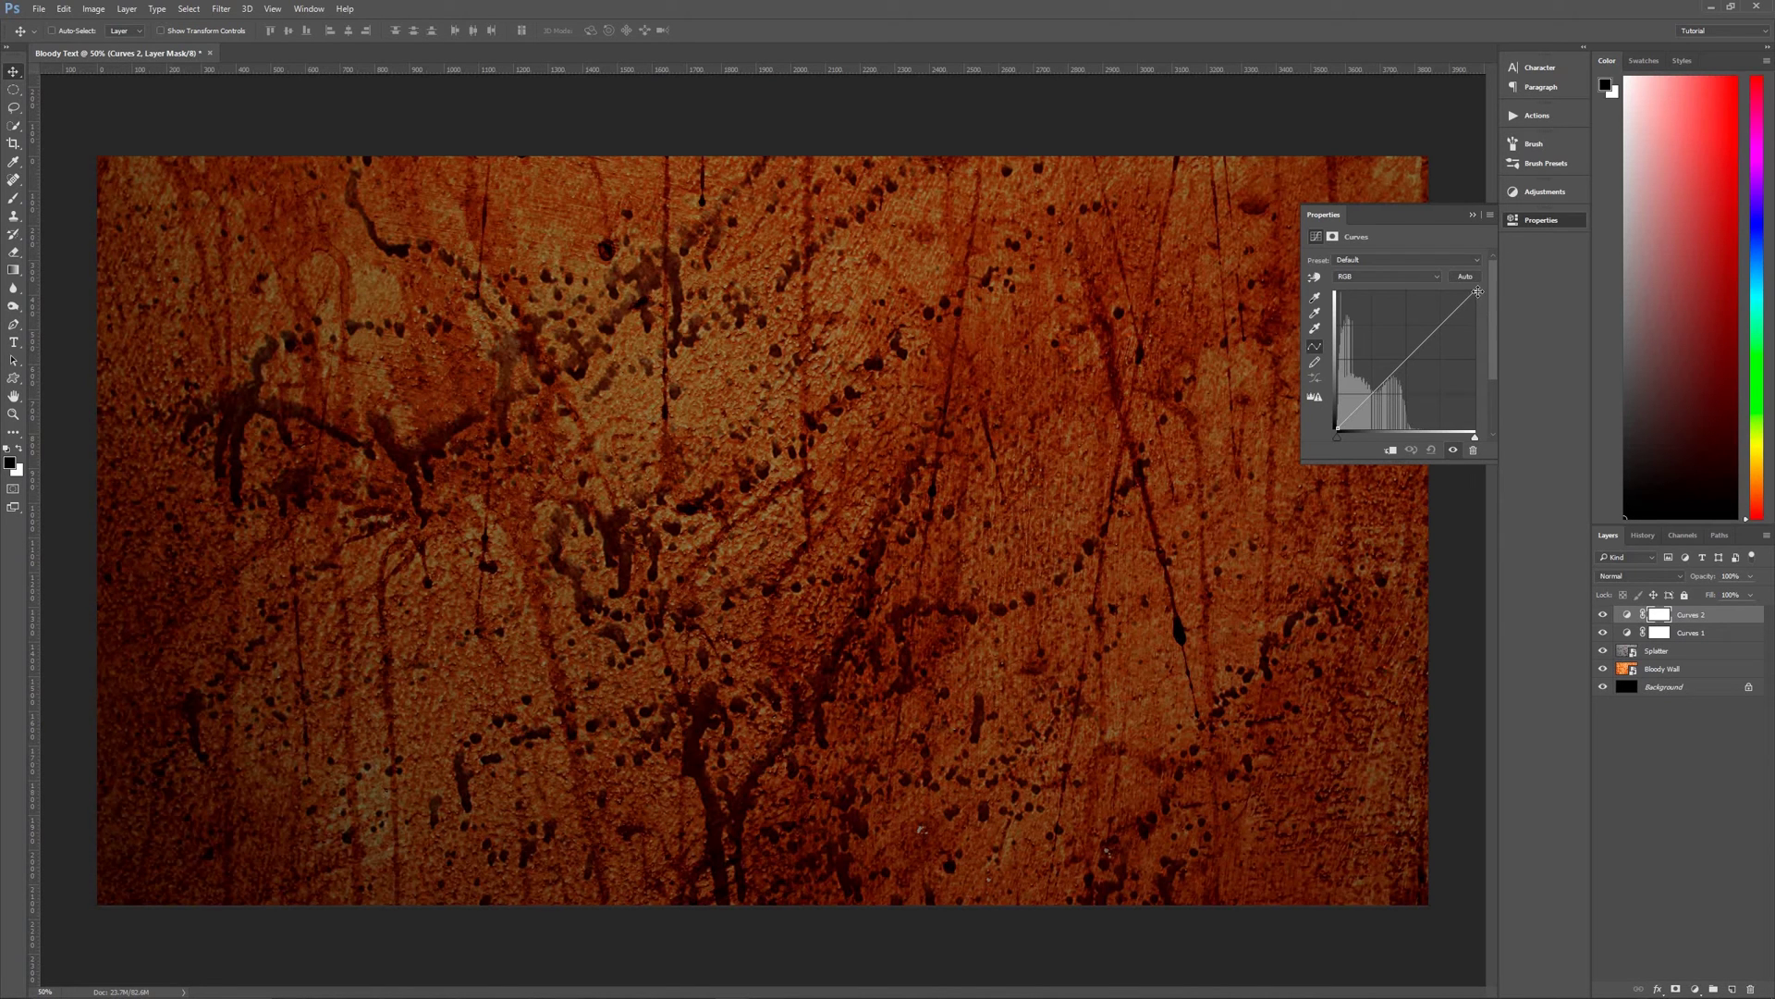
pyautogui.moveTo(1475, 292); pyautogui.dragTo(1491, 396)
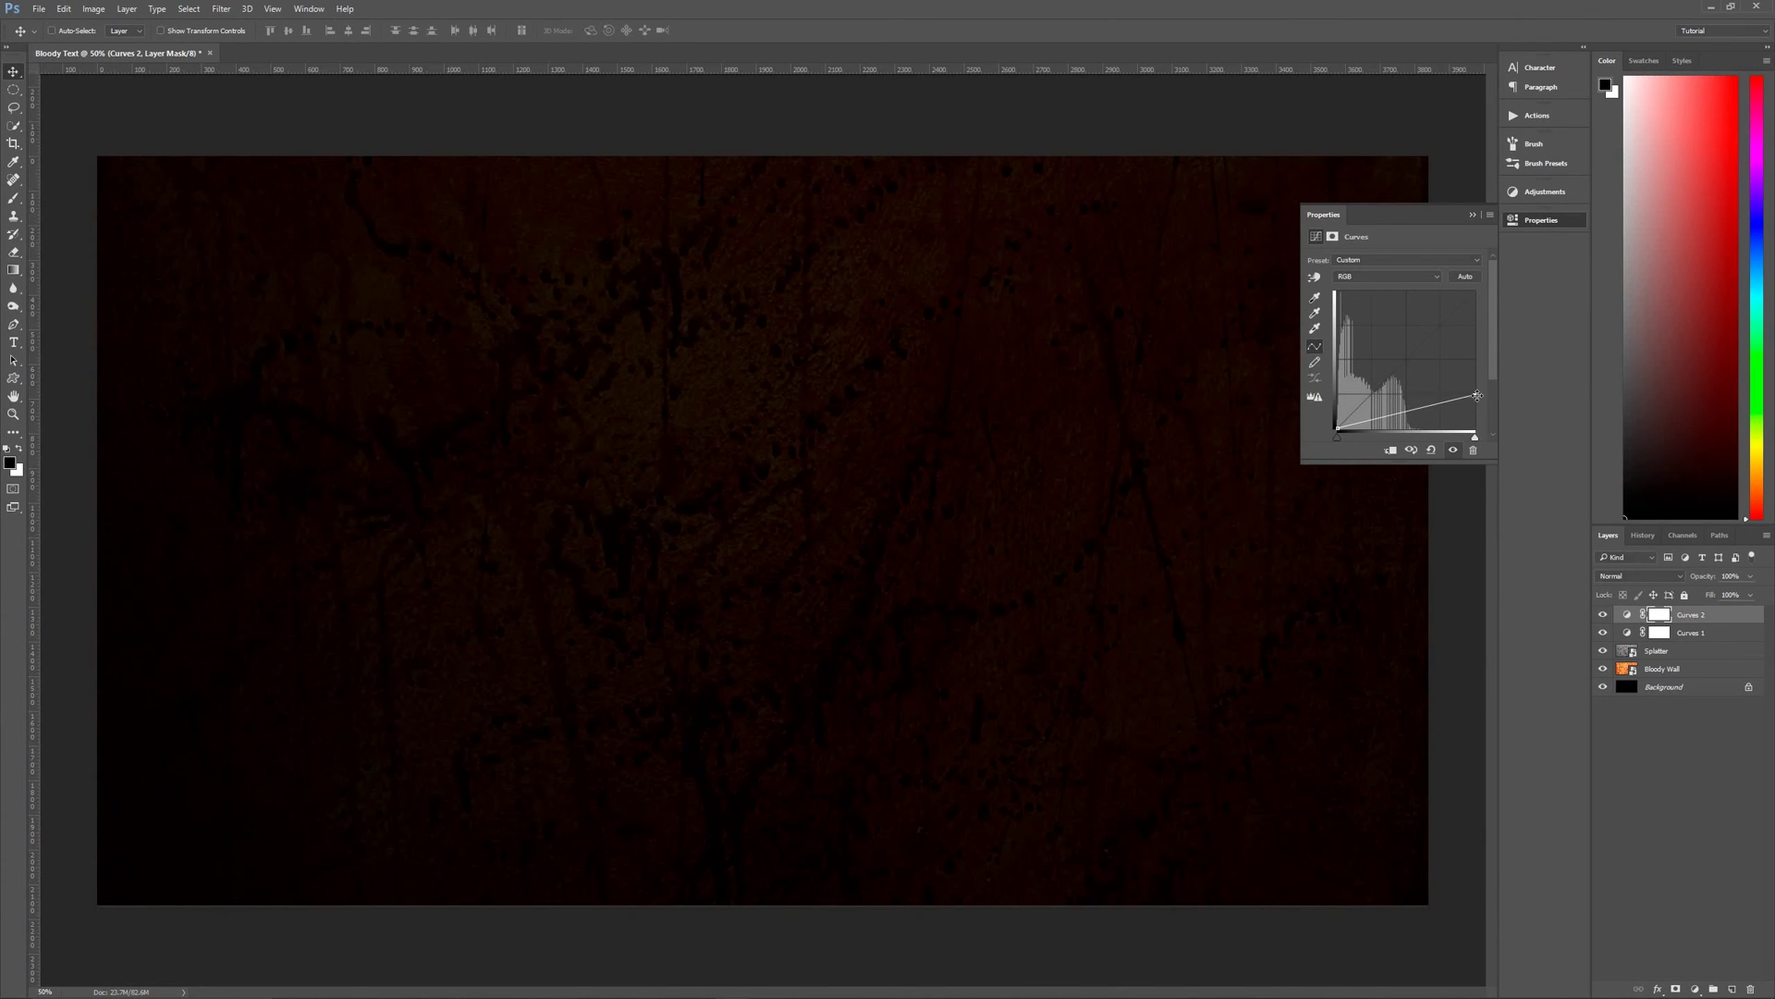
pyautogui.click(1333, 238)
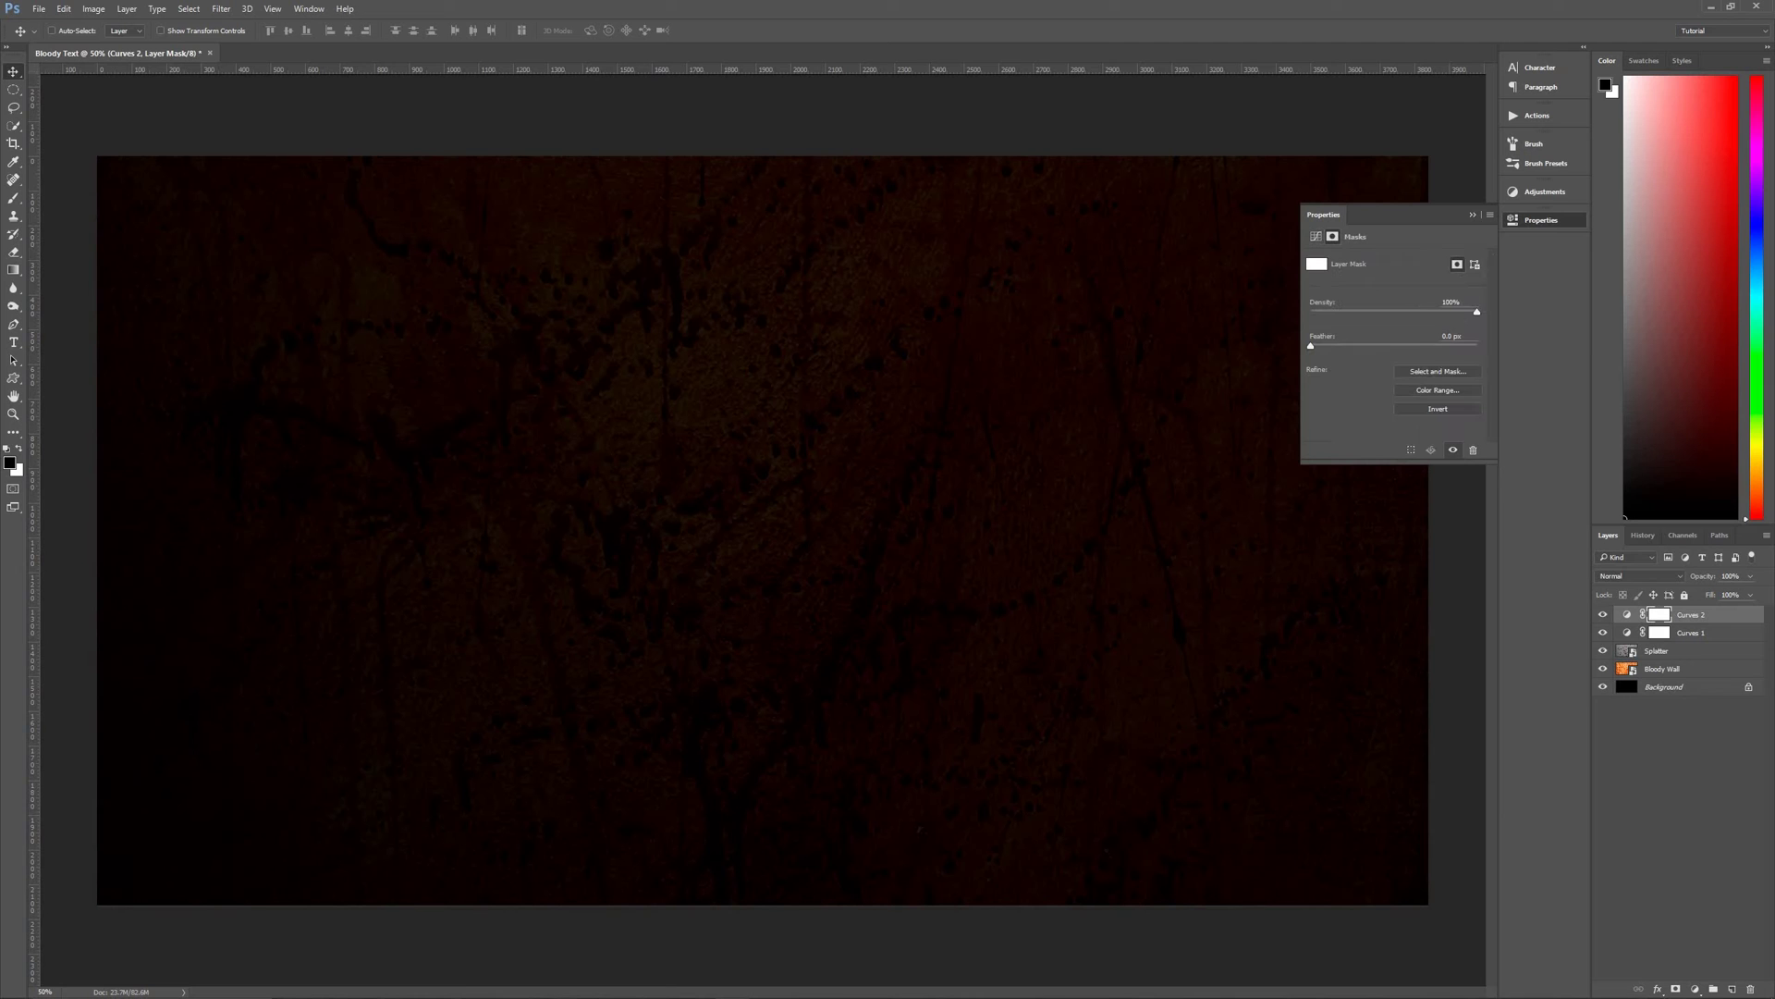
pyautogui.write('175')
pyautogui.press('Return')
pyautogui.click(1473, 217)
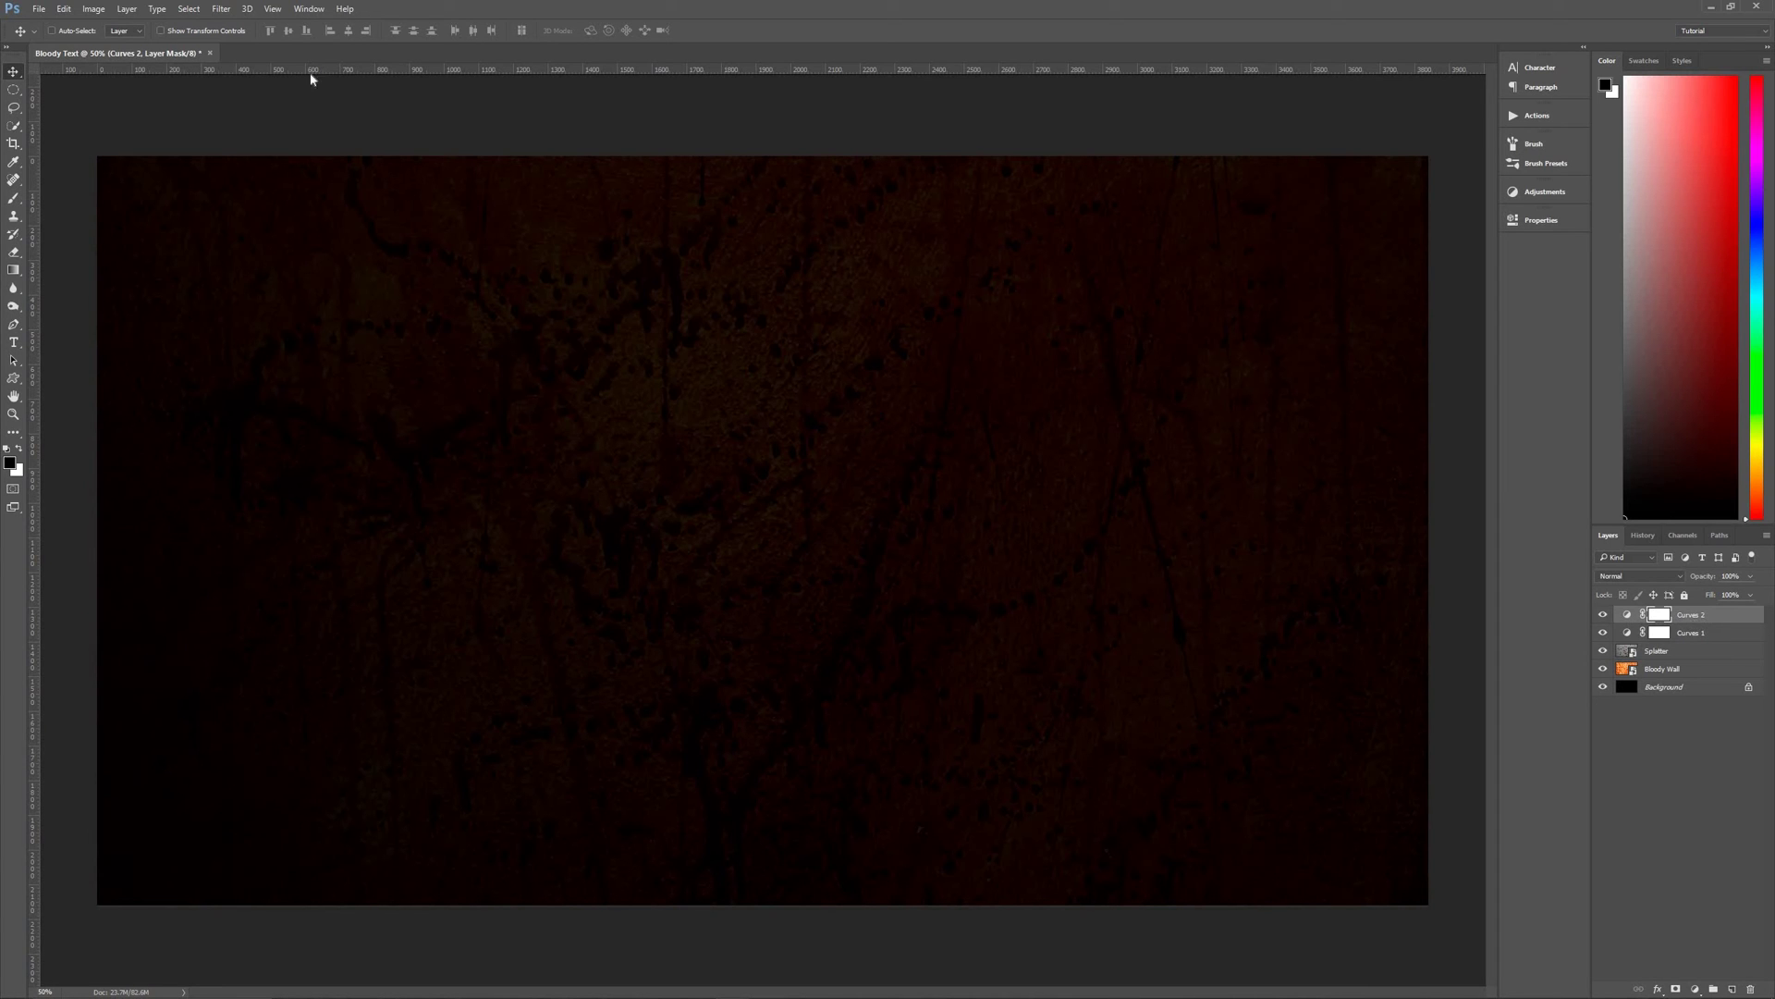
# Choose the Elliptical Marquee tool and cancel the Curves dialog without changes.
pyautogui.click(14, 93)
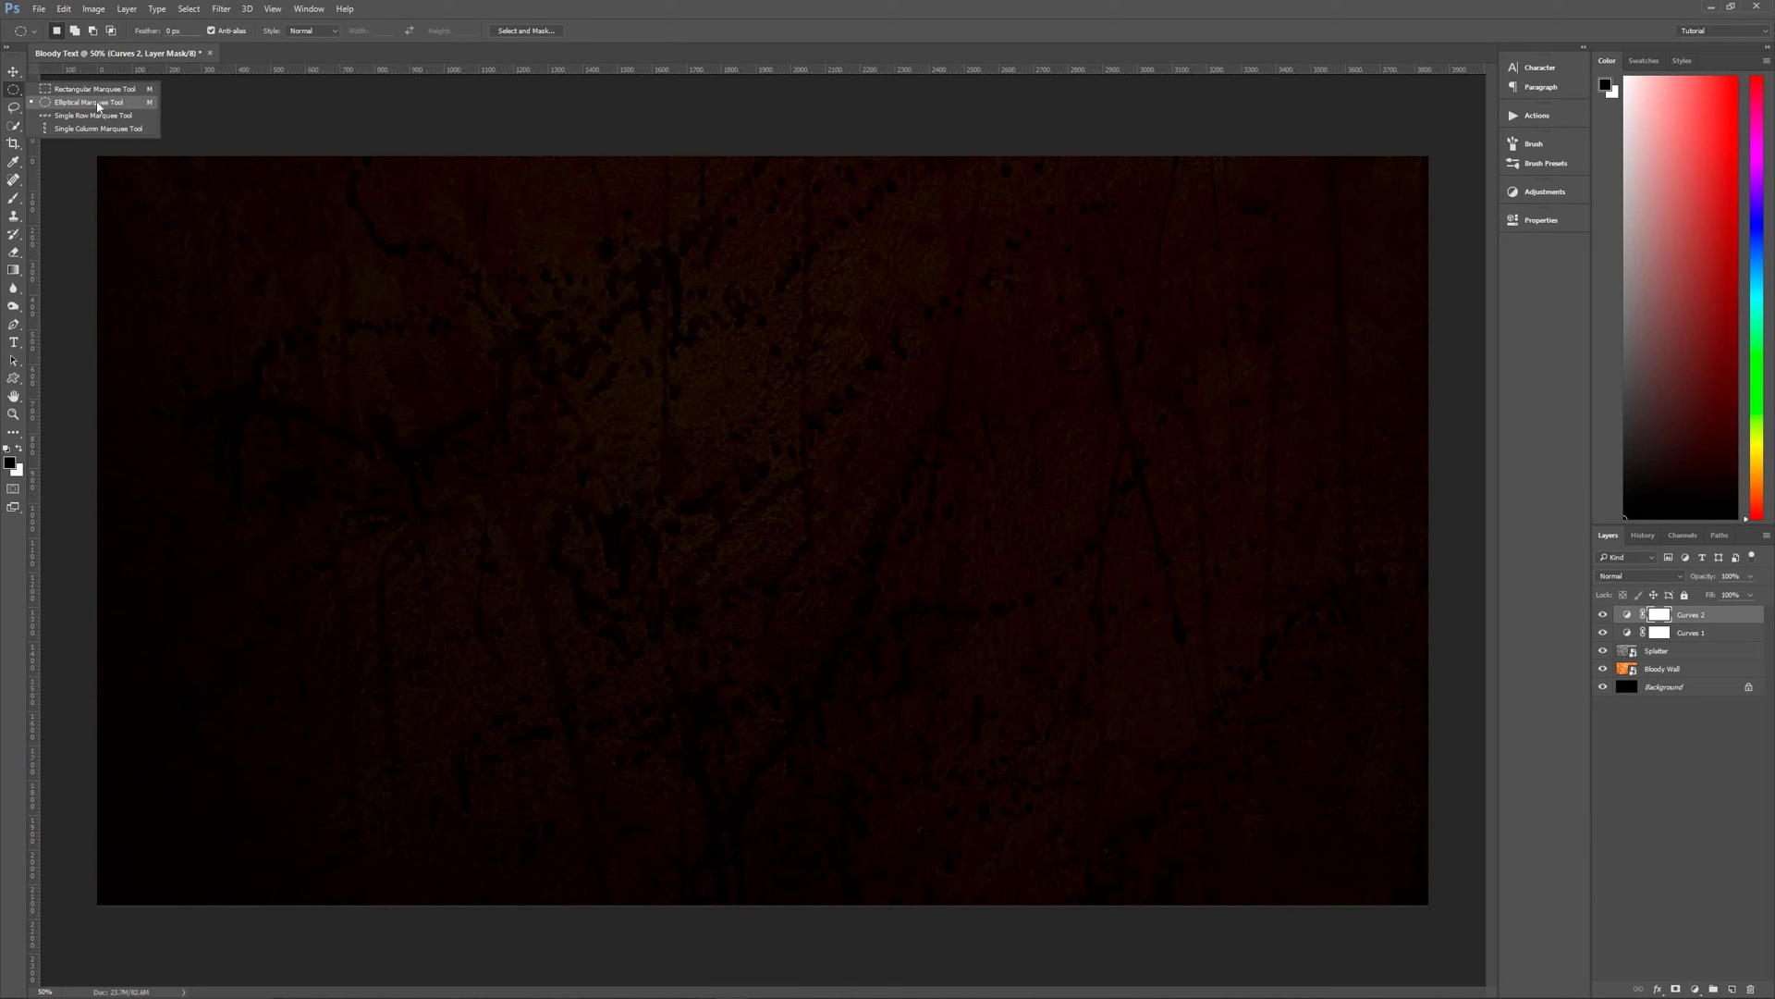
pyautogui.click(165, 121)
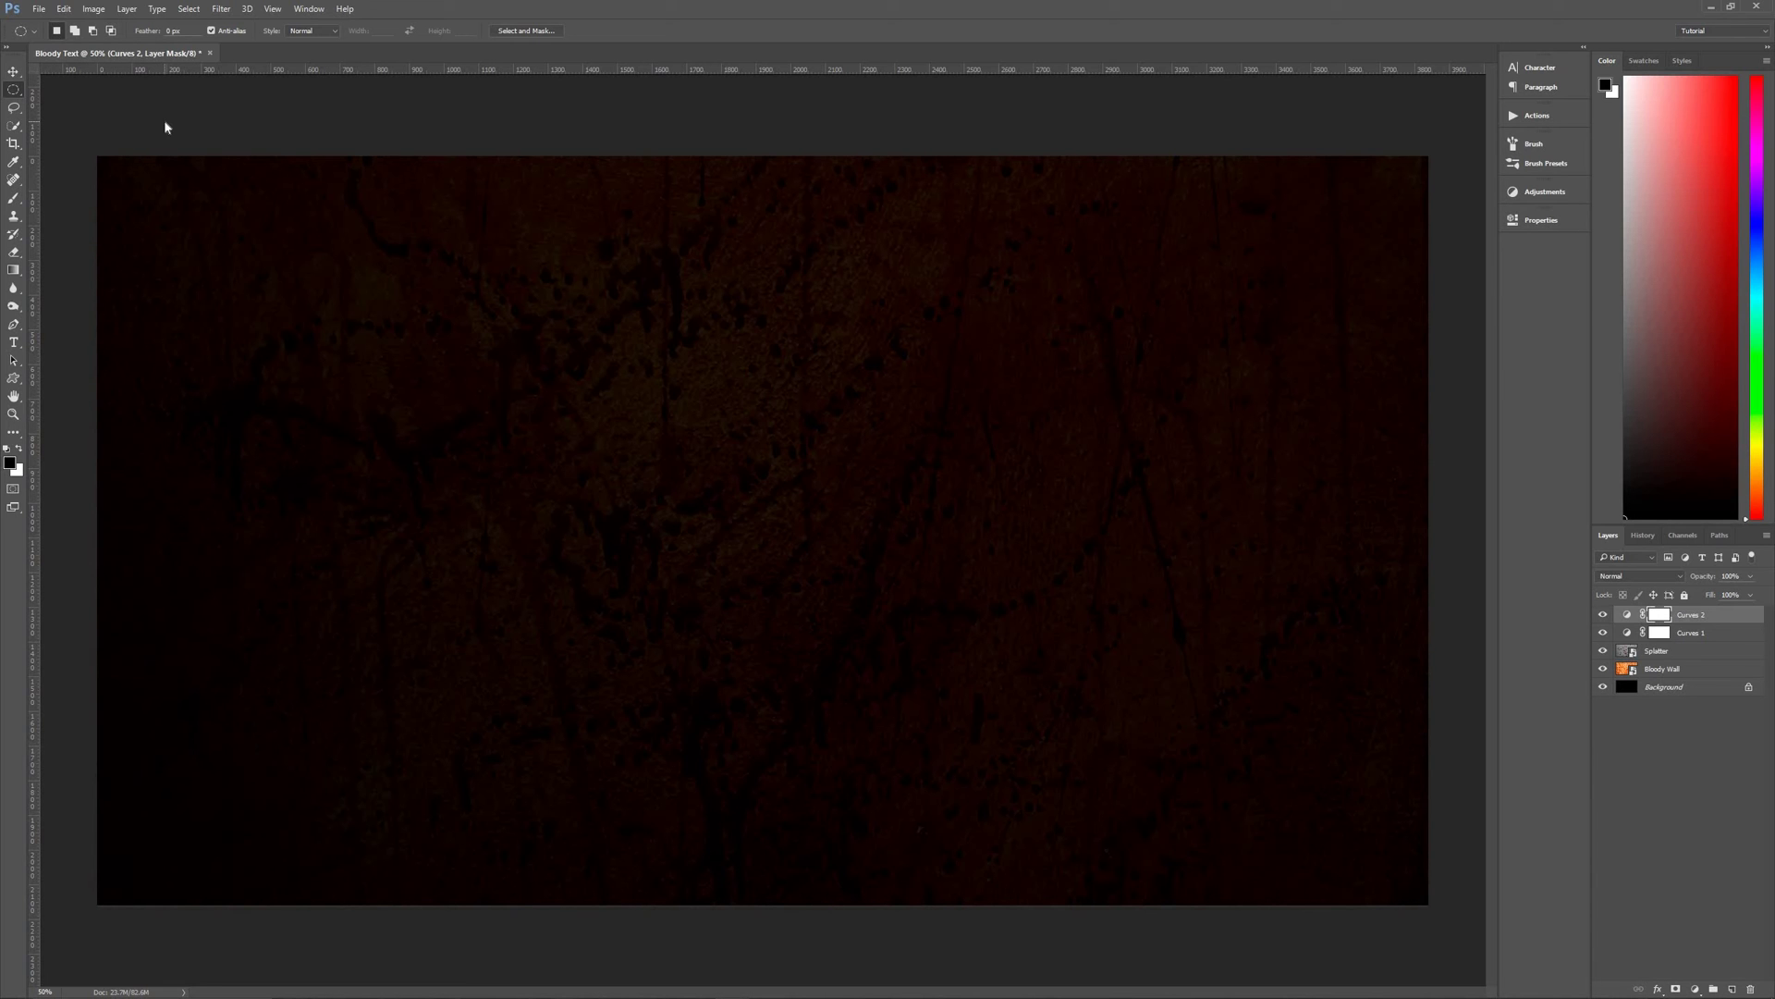
pyautogui.hotkey('ctrl', 'm')
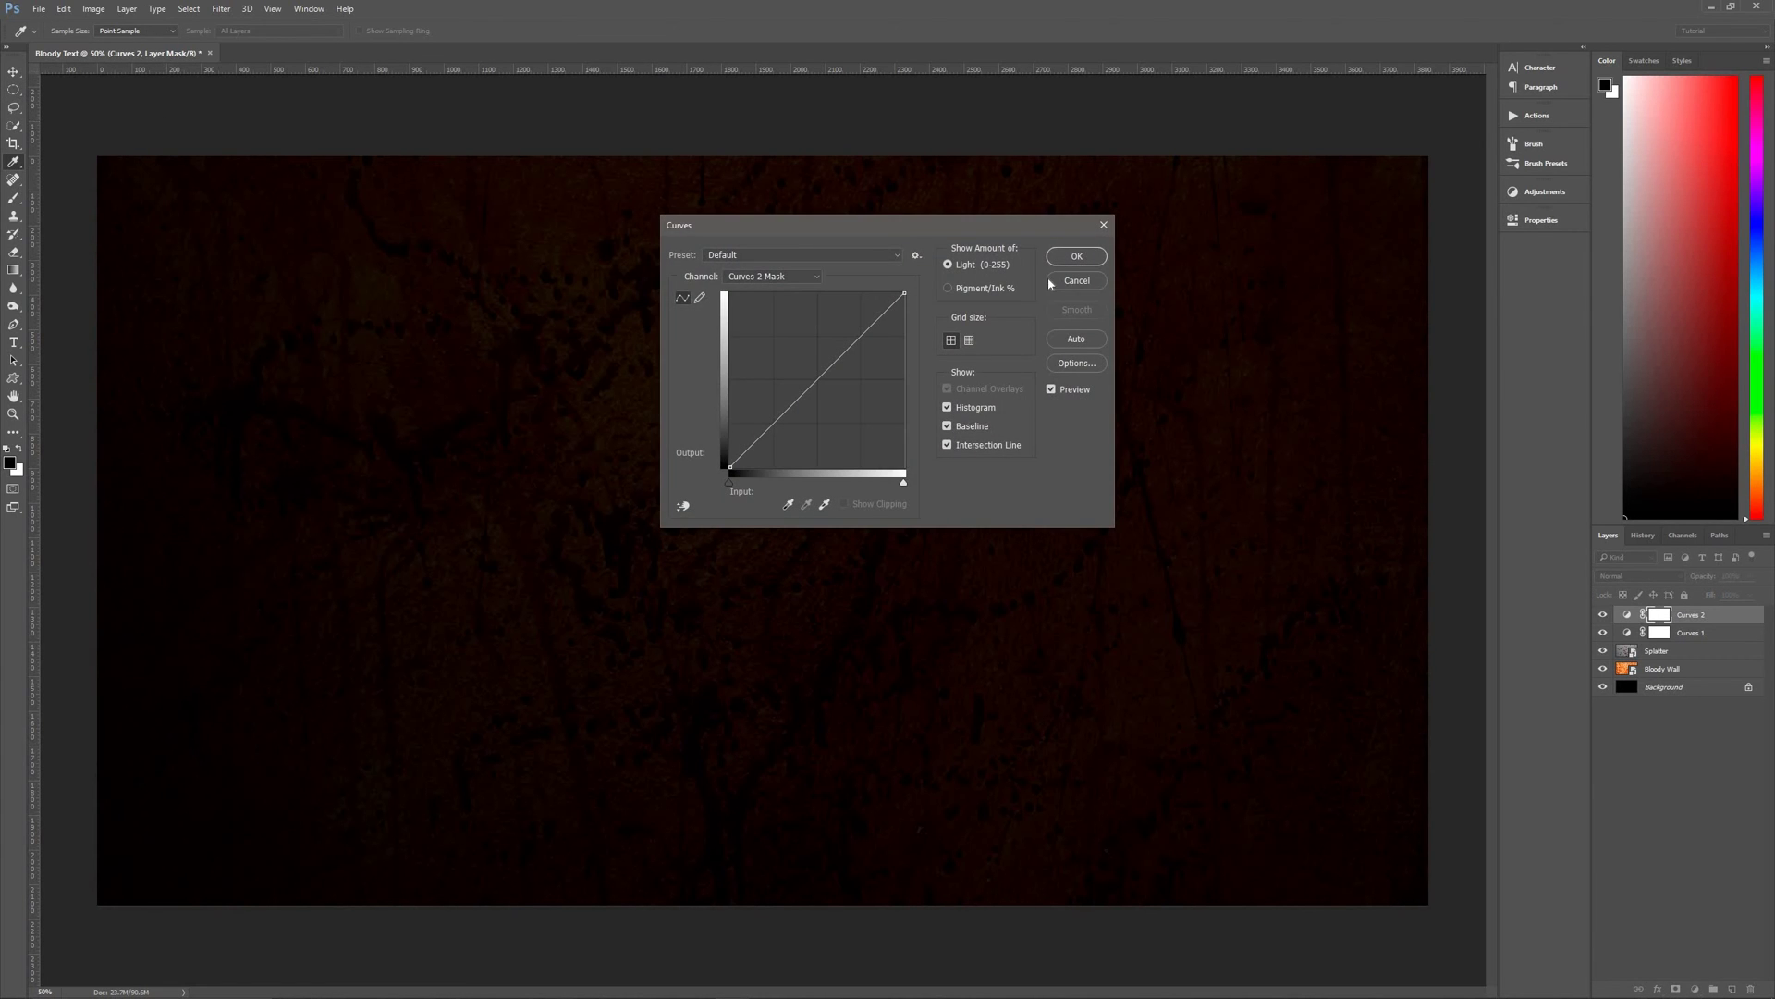
pyautogui.click(1054, 281)
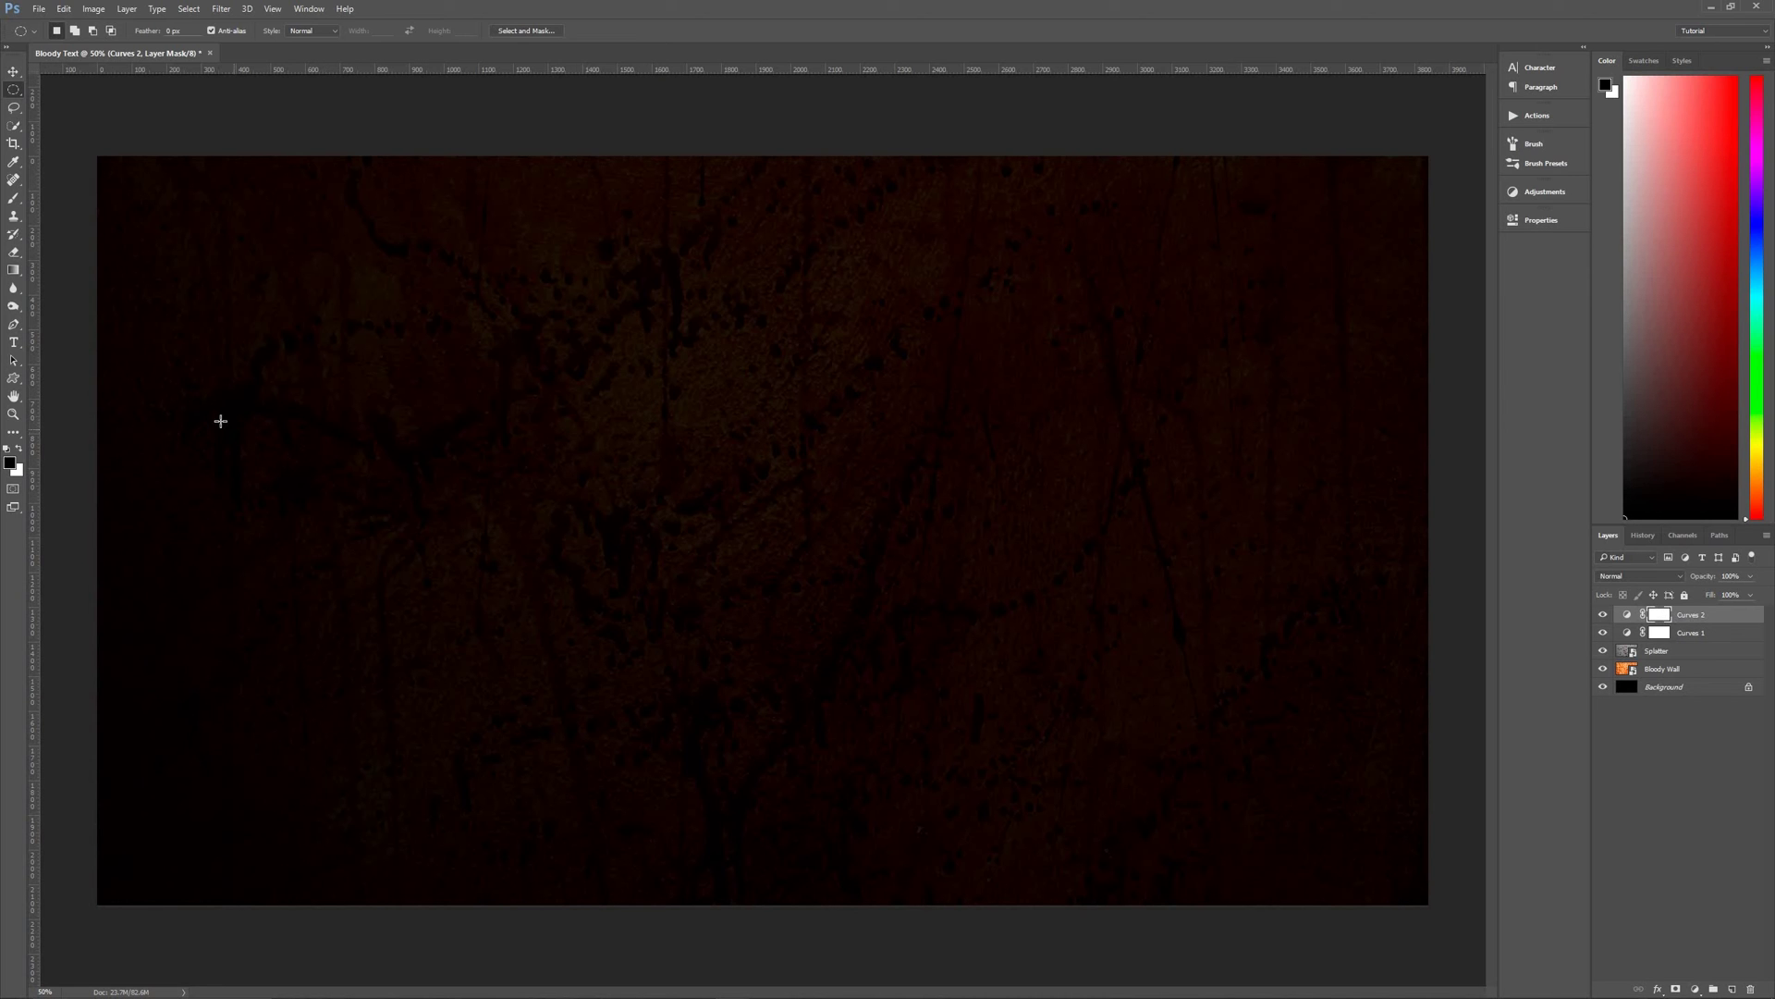
# Fill a horizontal oval across the wall's middle on the Curves 2 mask, then deselect.
pyautogui.moveTo(222, 422); pyautogui.dragTo(1363, 614)
pyautogui.click(1011, 656)
pyautogui.hotkey('ctrl', 'z')
pyautogui.moveTo(986, 518); pyautogui.dragTo(913, 529)
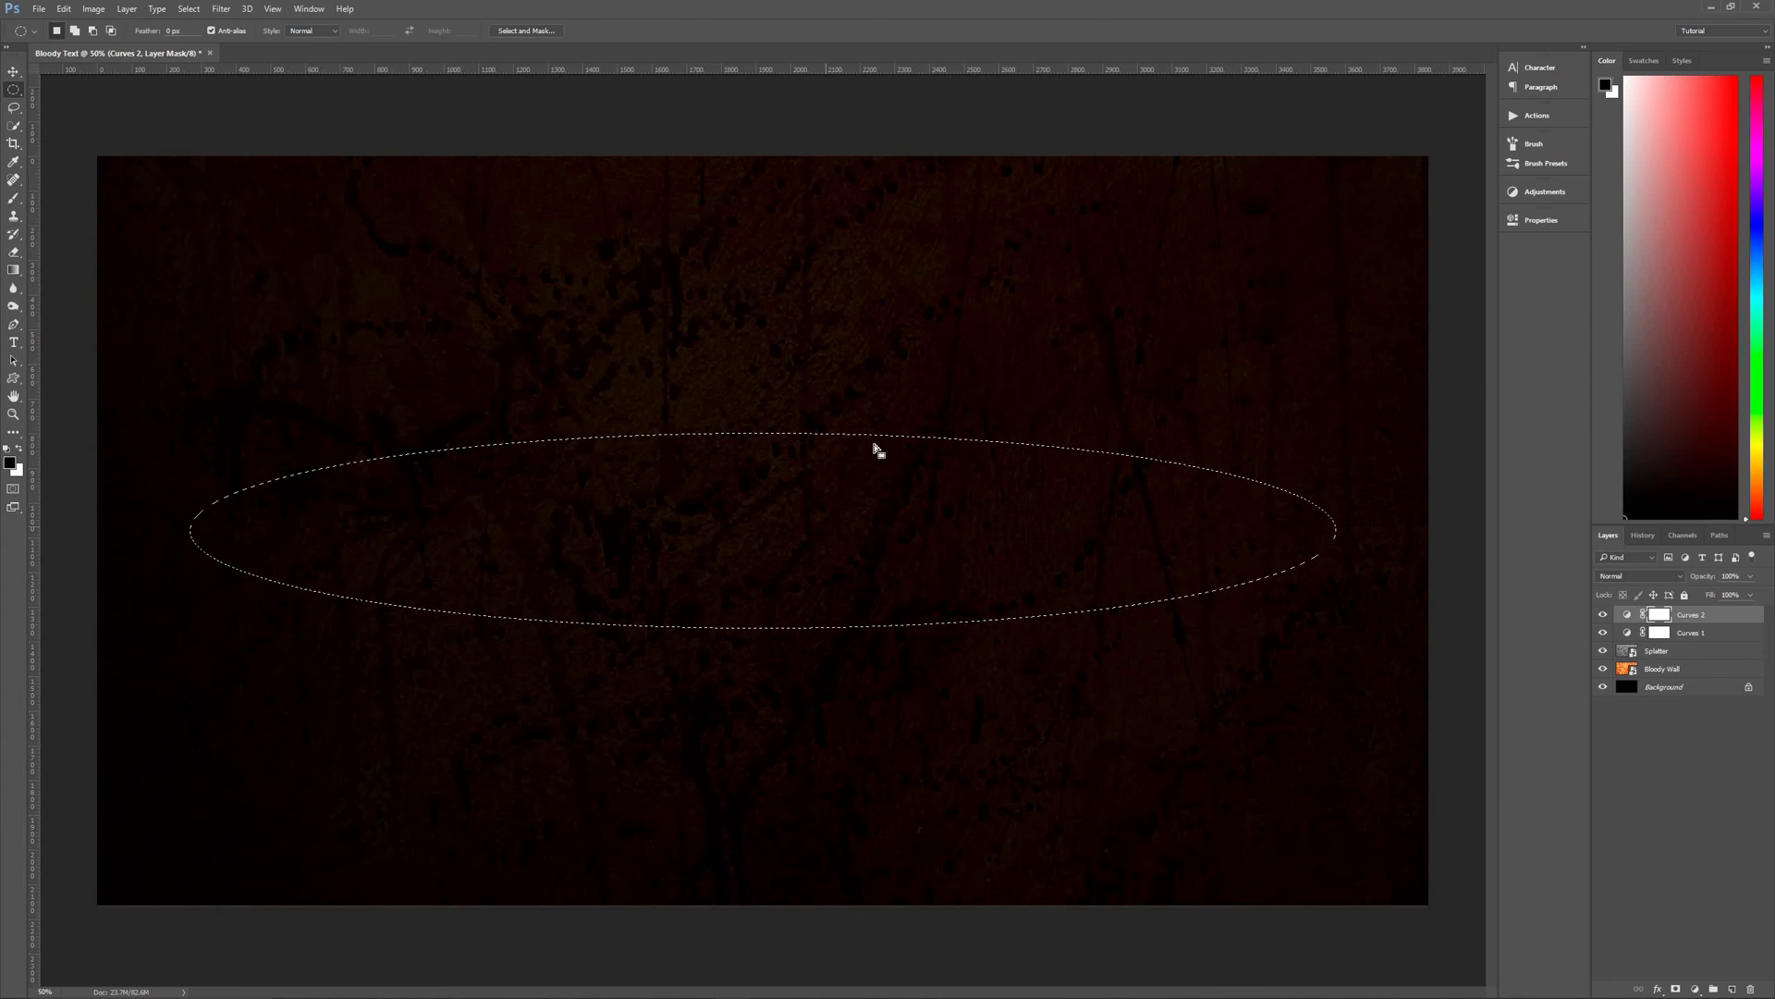
pyautogui.hotkey('alt', 'BackSpace')
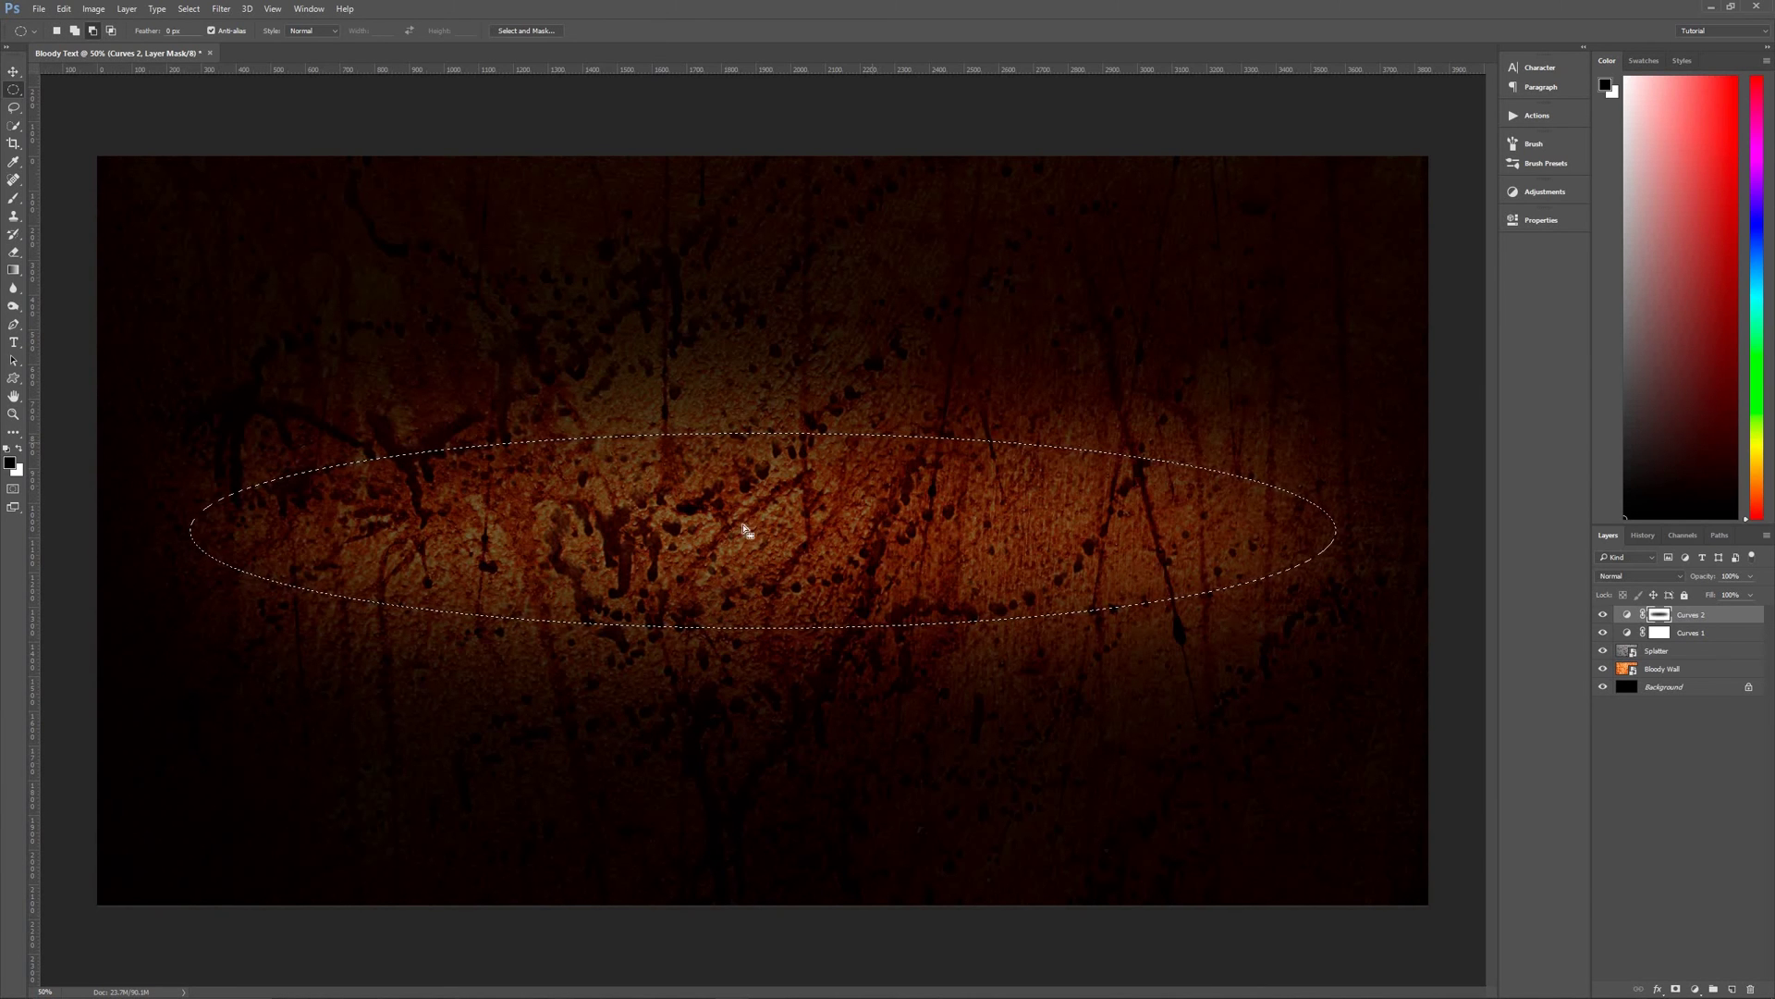
pyautogui.hotkey('ctrl', 'd')
# Add a third Curves adjustment layer with the Increase Contrast (RGB) preset.
pyautogui.hotkey('ctrl', '2')
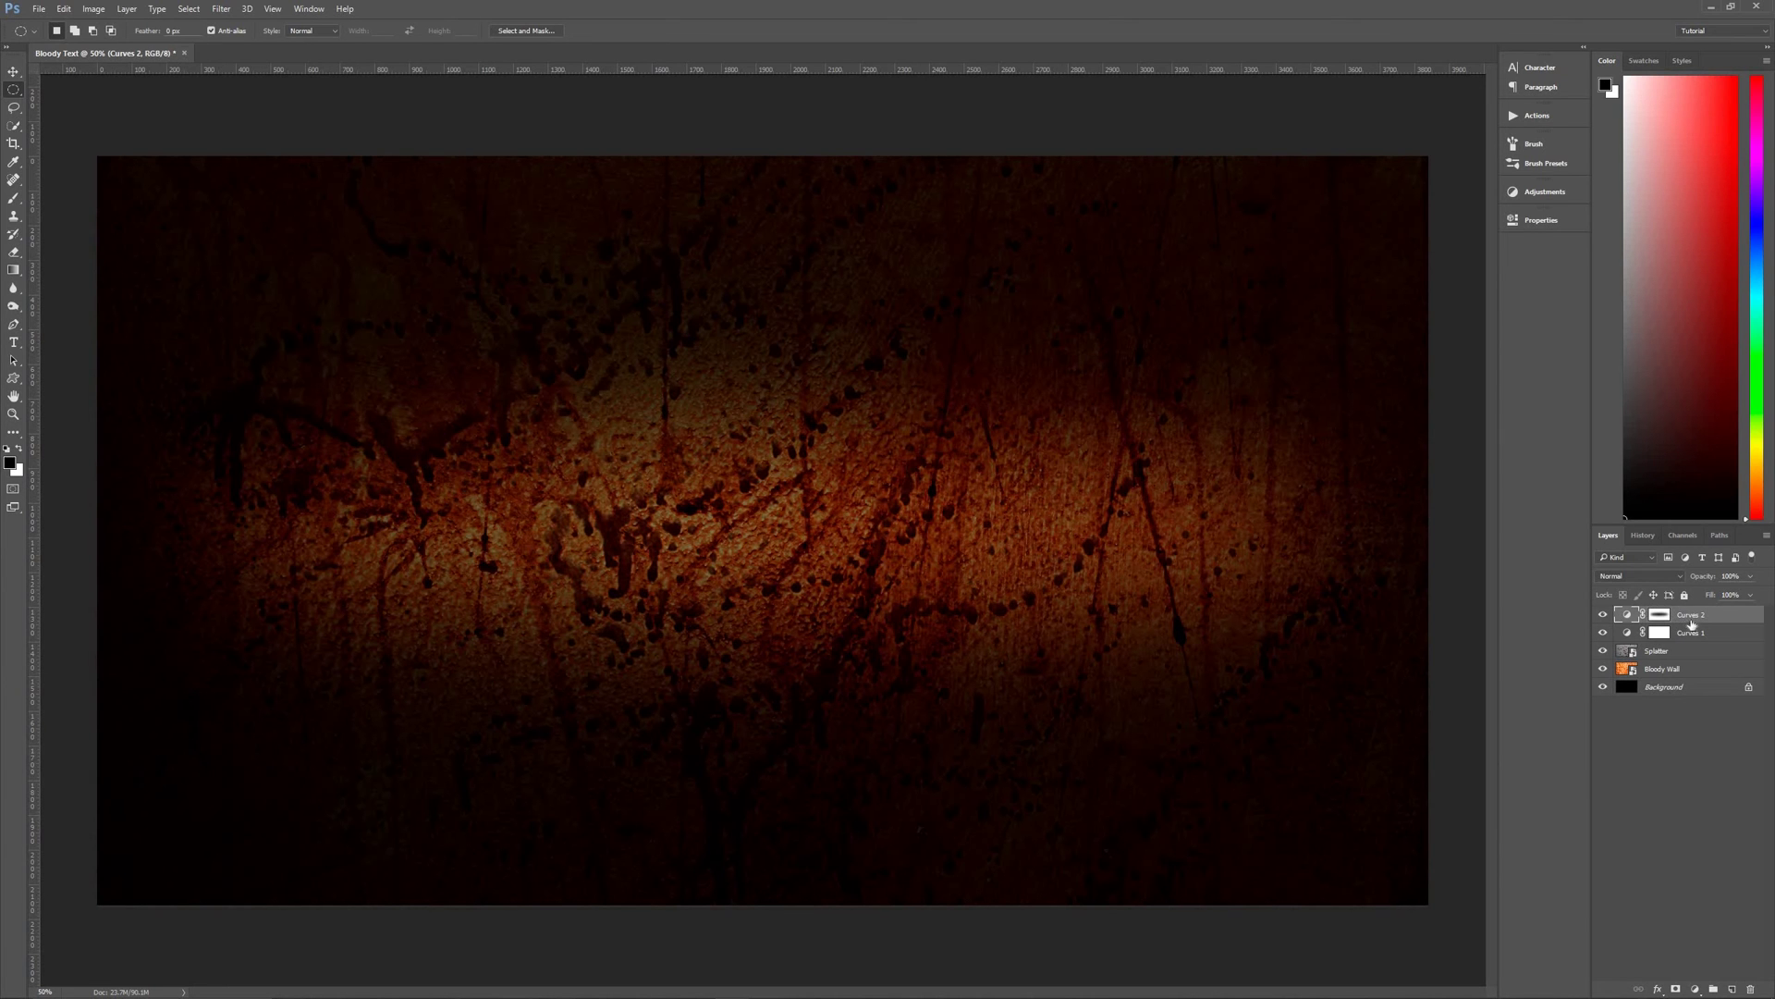
pyautogui.click(1696, 990)
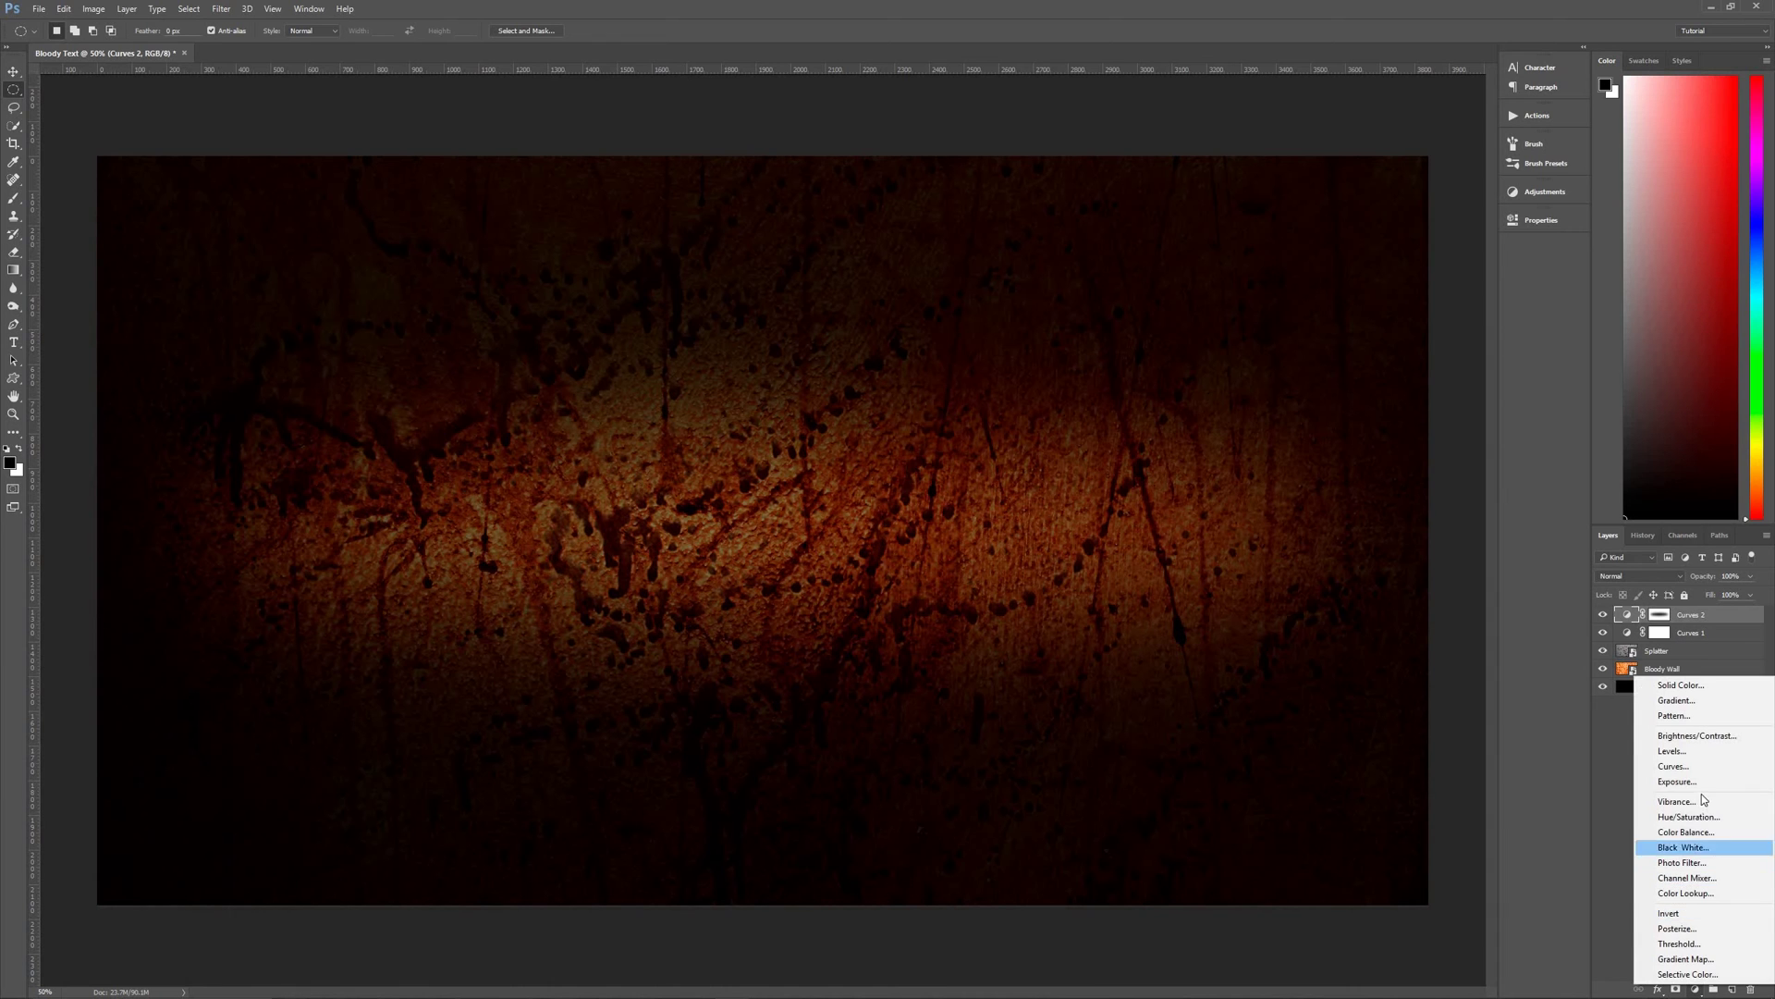
pyautogui.click(1674, 766)
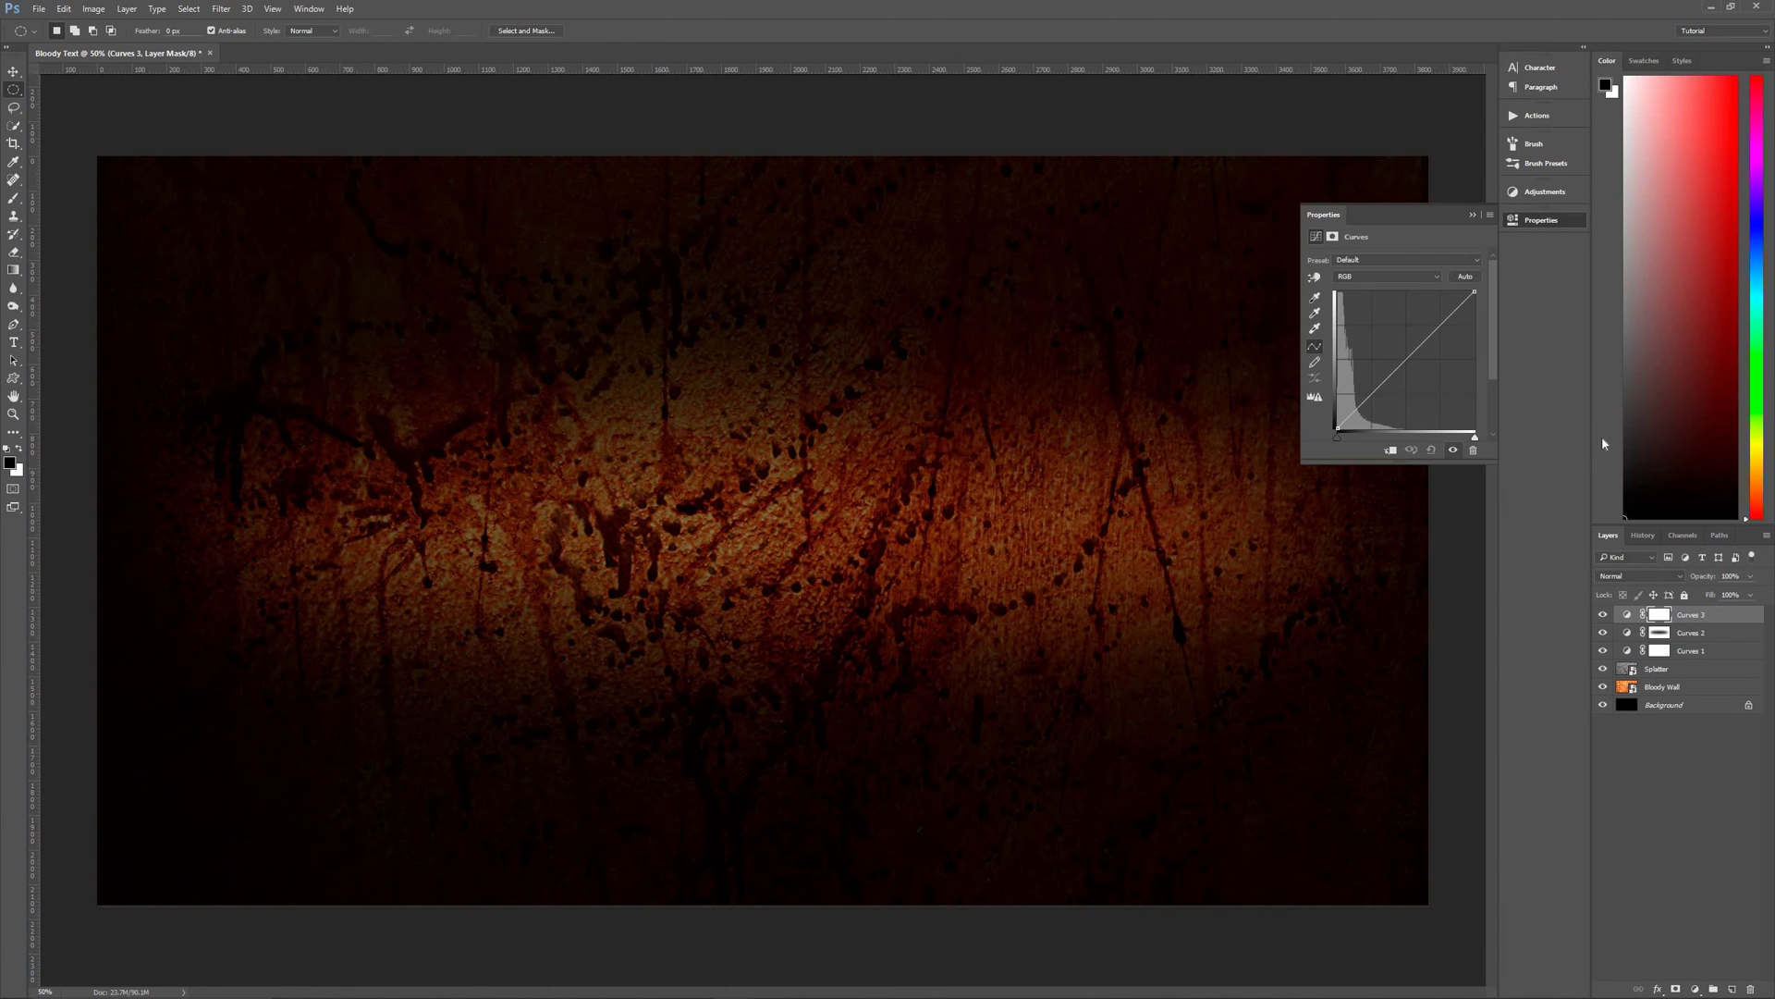
pyautogui.click(1466, 260)
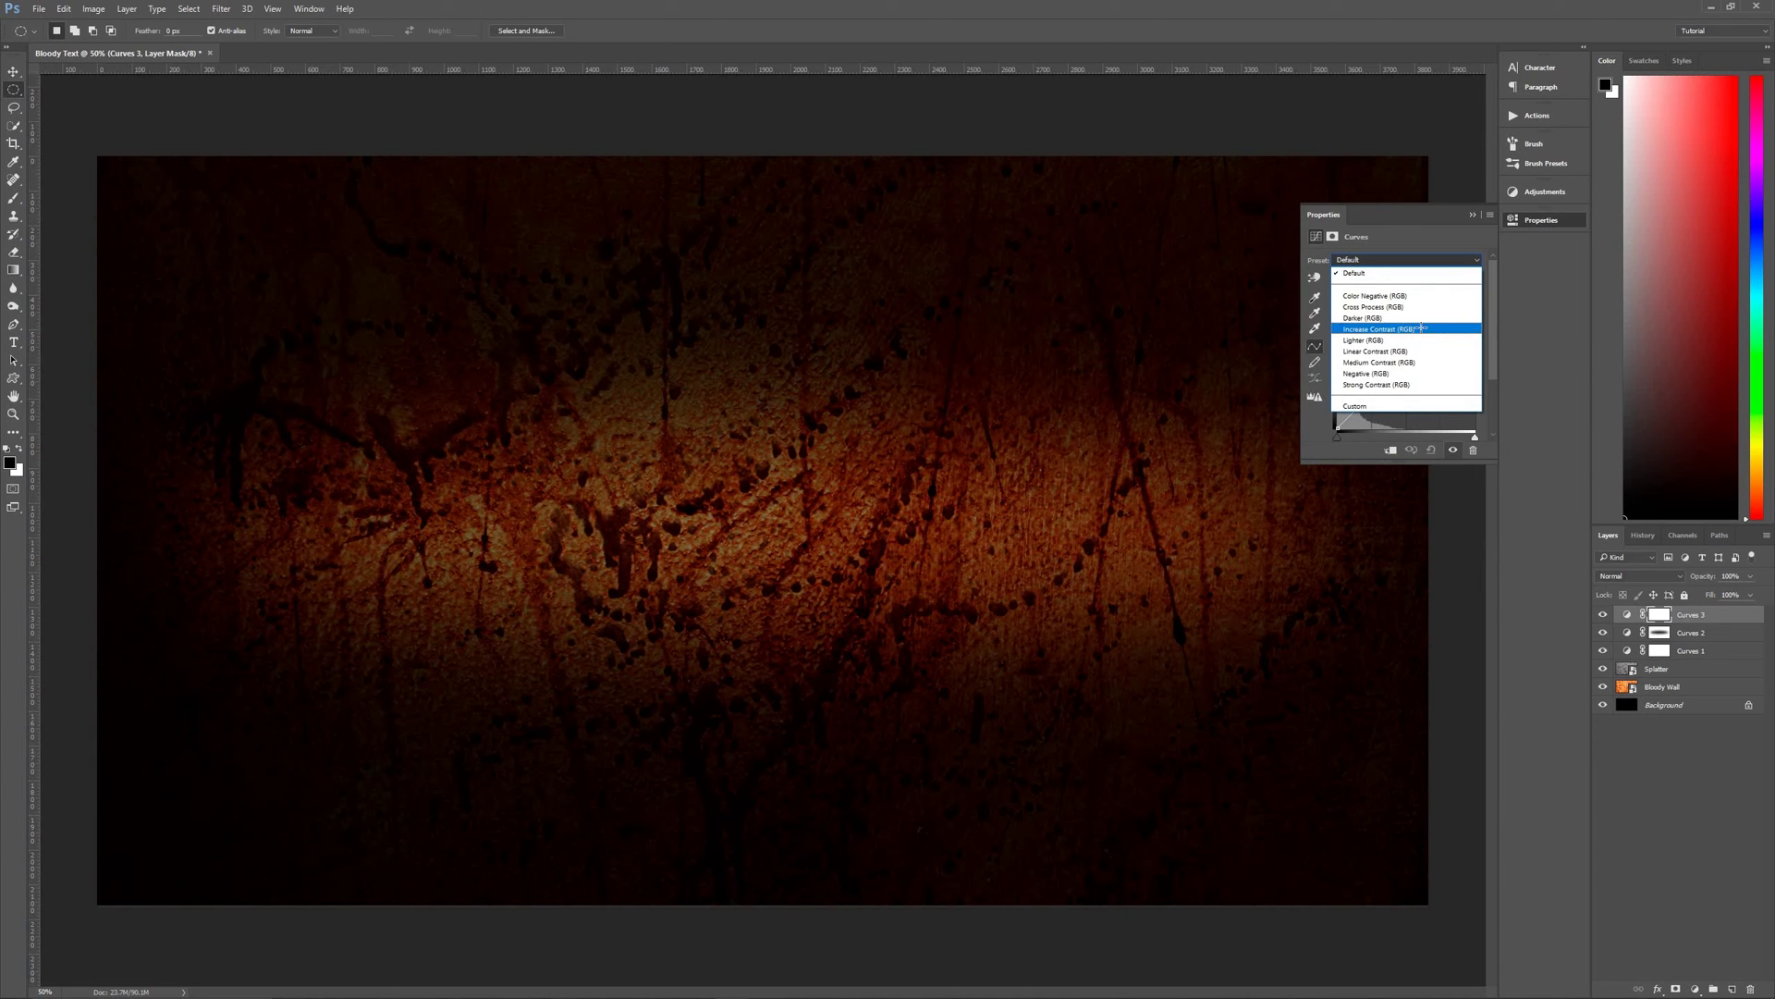
pyautogui.click(1421, 328)
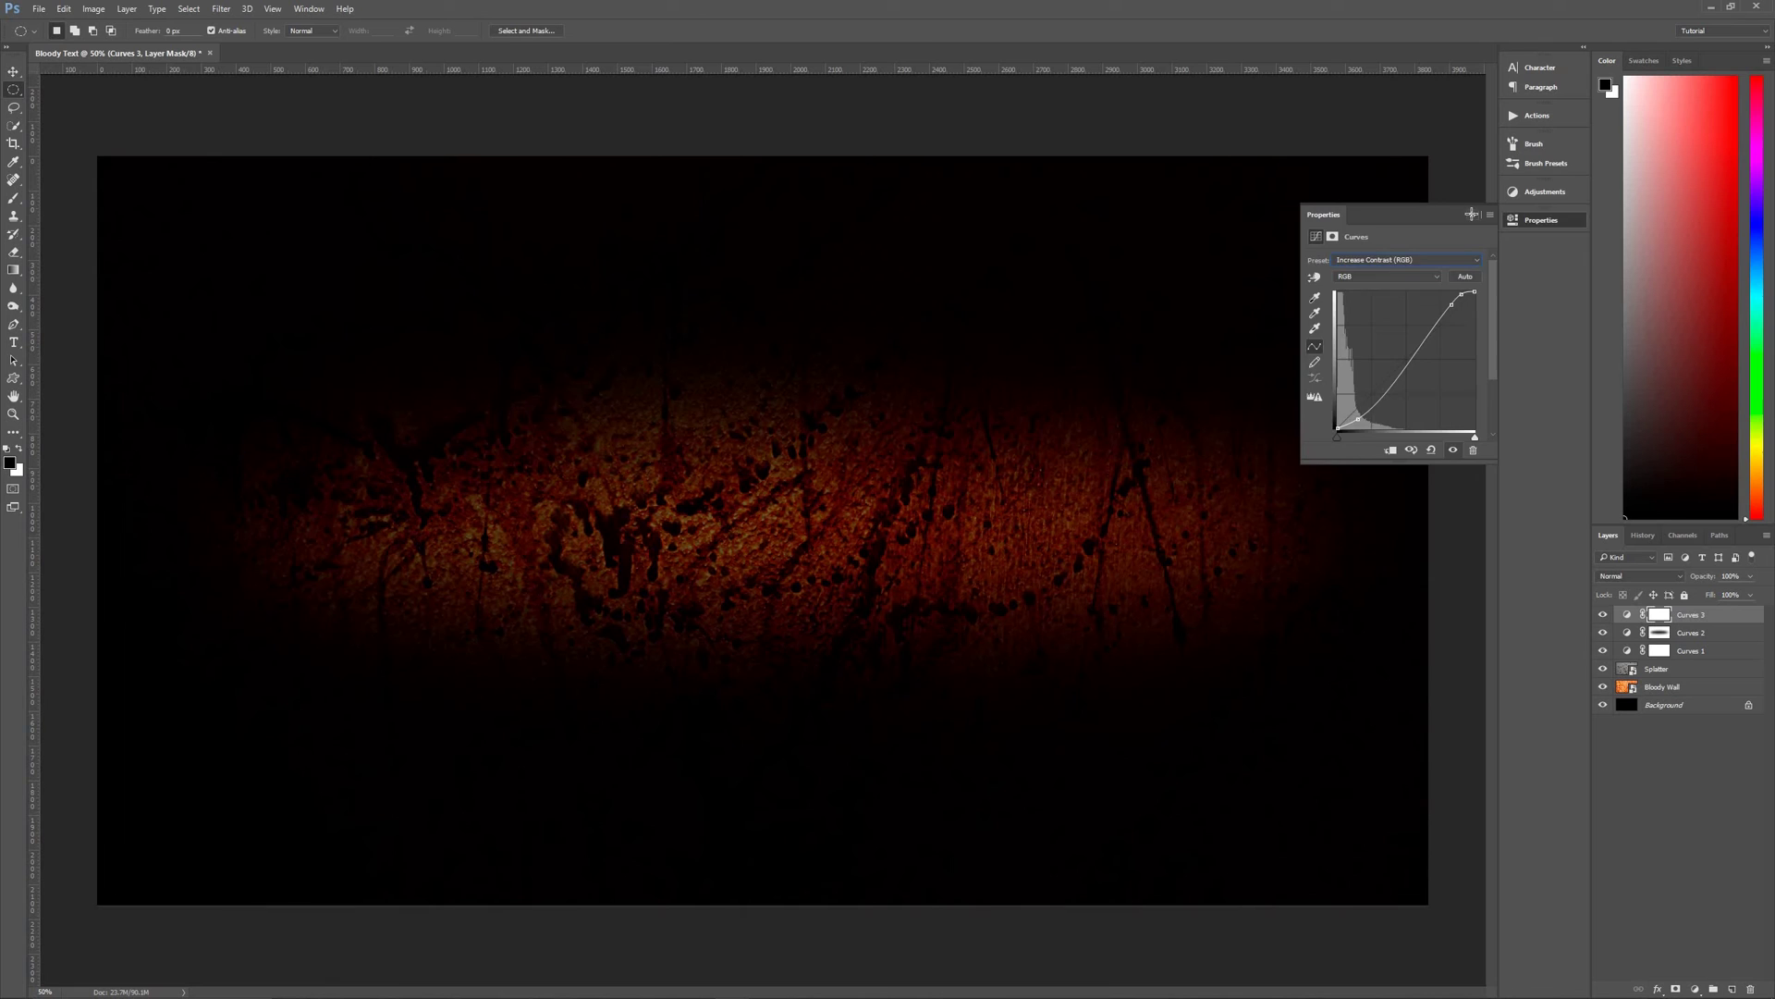
pyautogui.click(1471, 214)
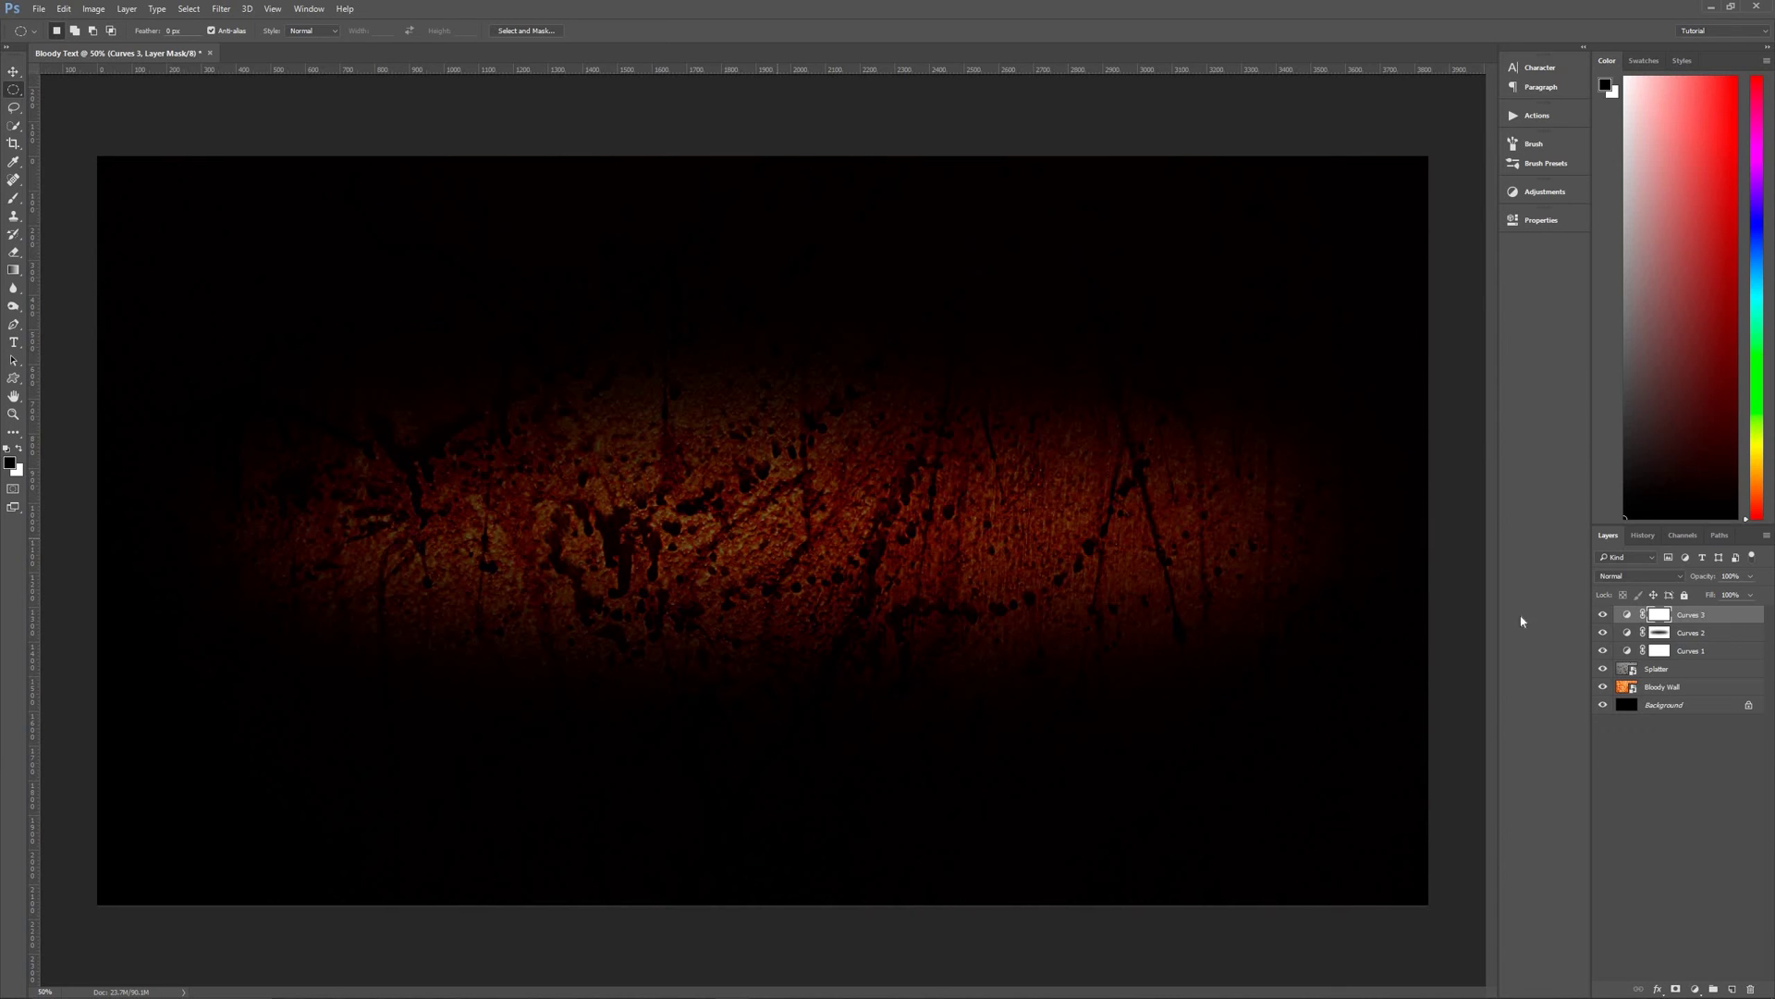
# Target the Curves 3 adjustment layer itself instead of its mask.
pyautogui.hotkey('ctrl', '2')
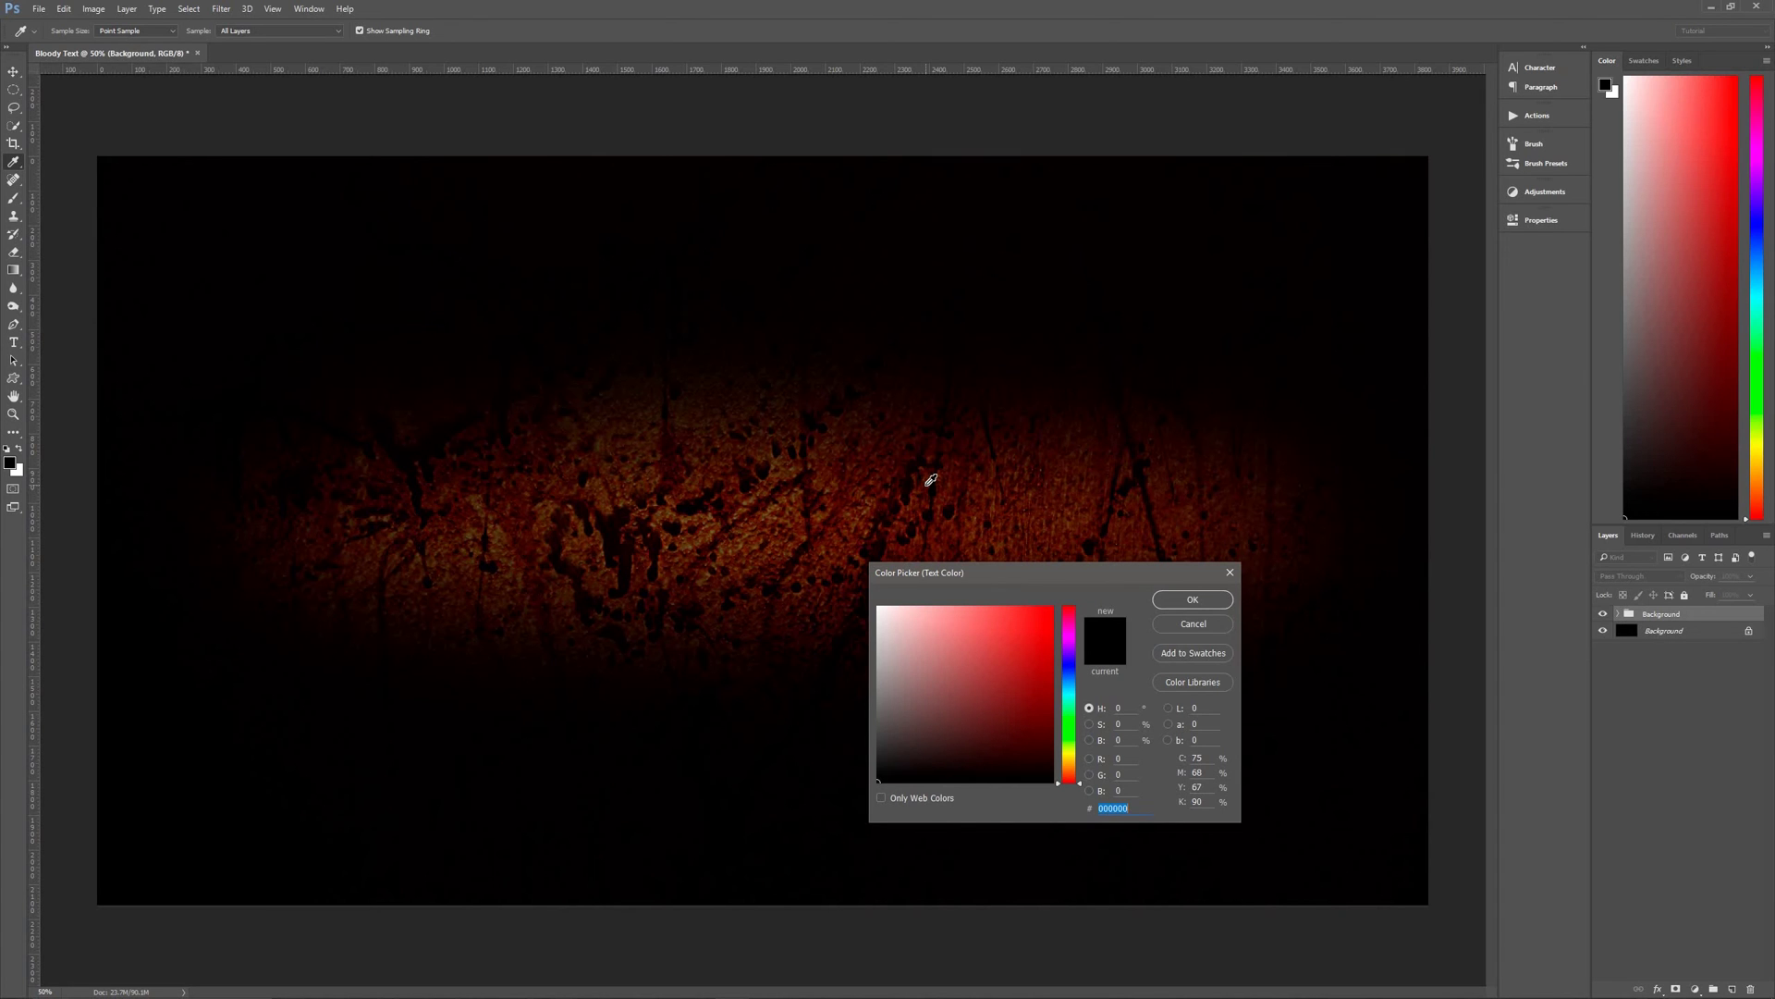
# Set the text colour to dark red #a80909.
pyautogui.write('a')
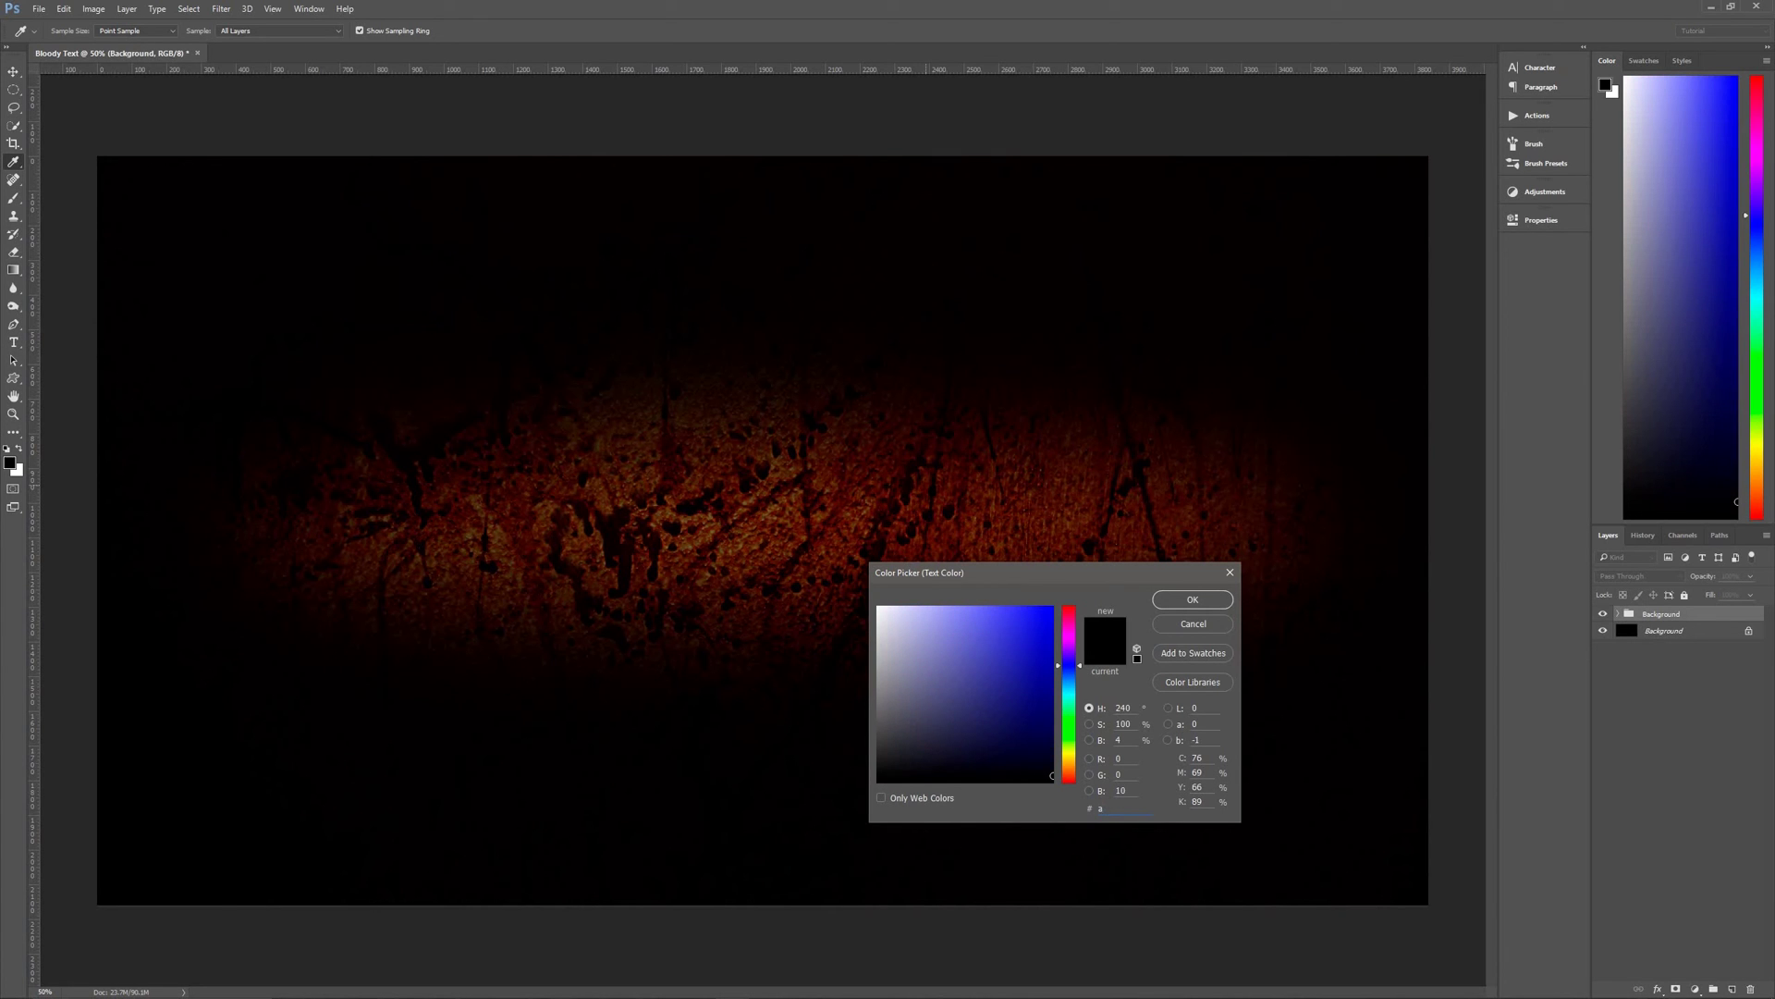
pyautogui.write('80909')
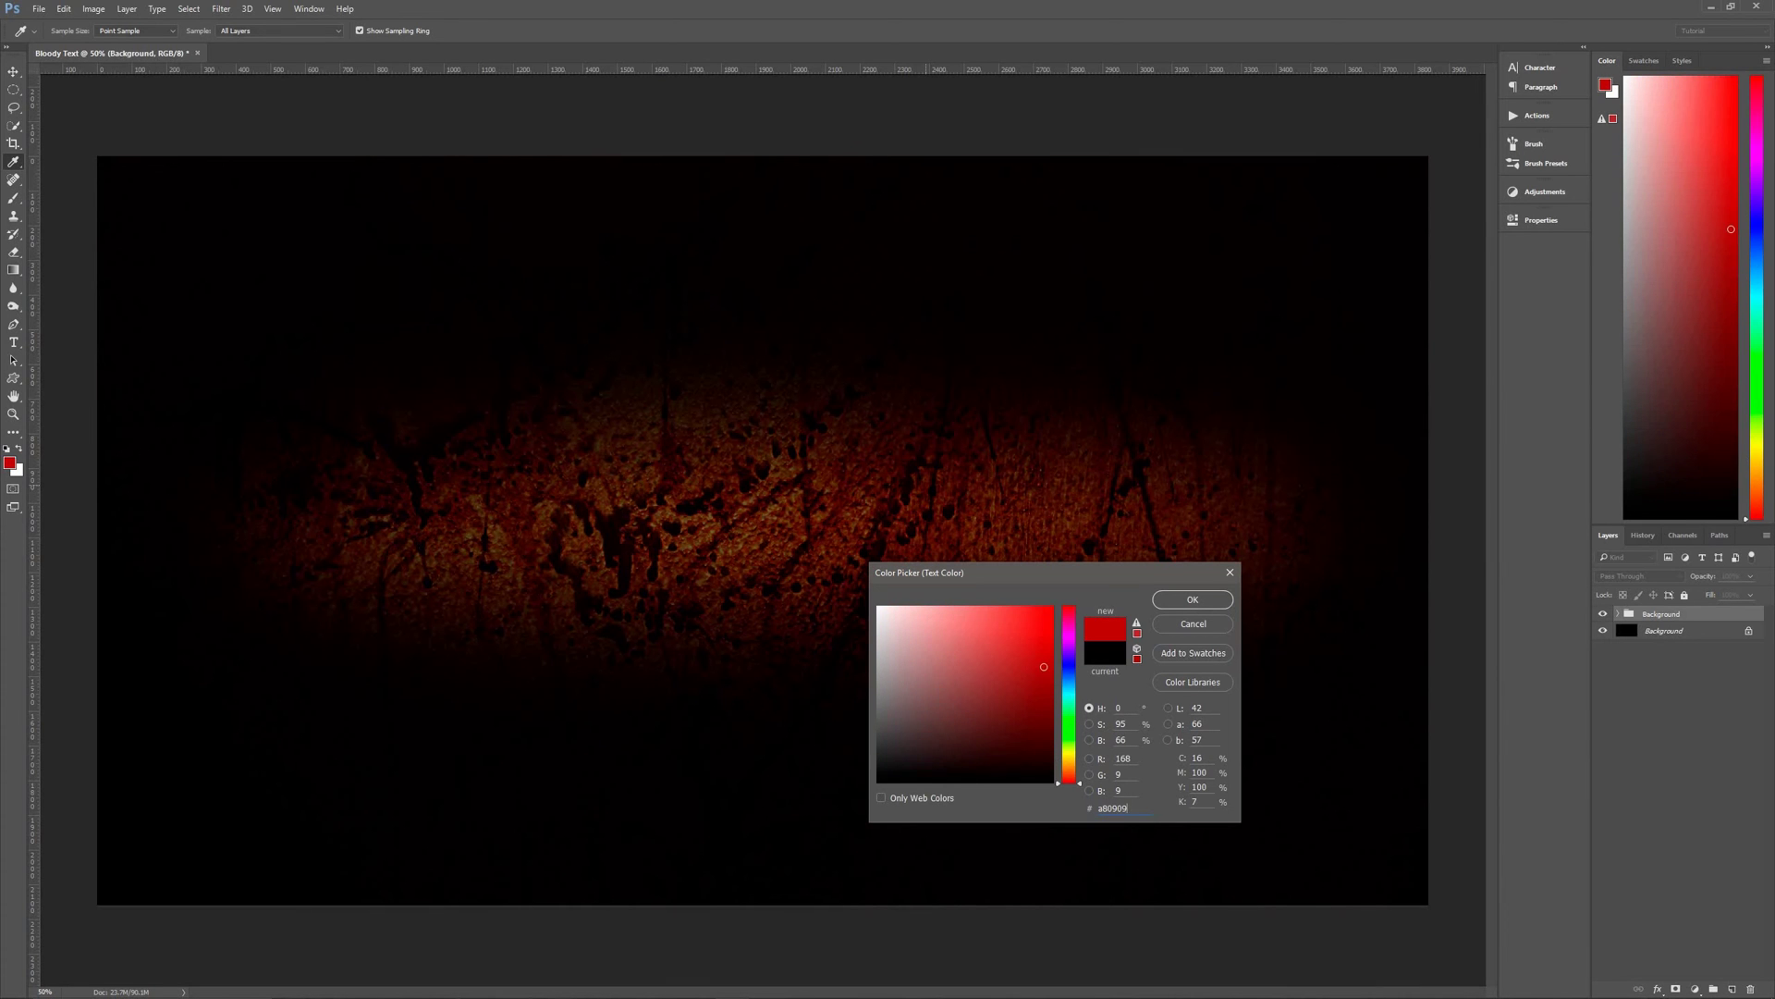
pyautogui.click(1183, 601)
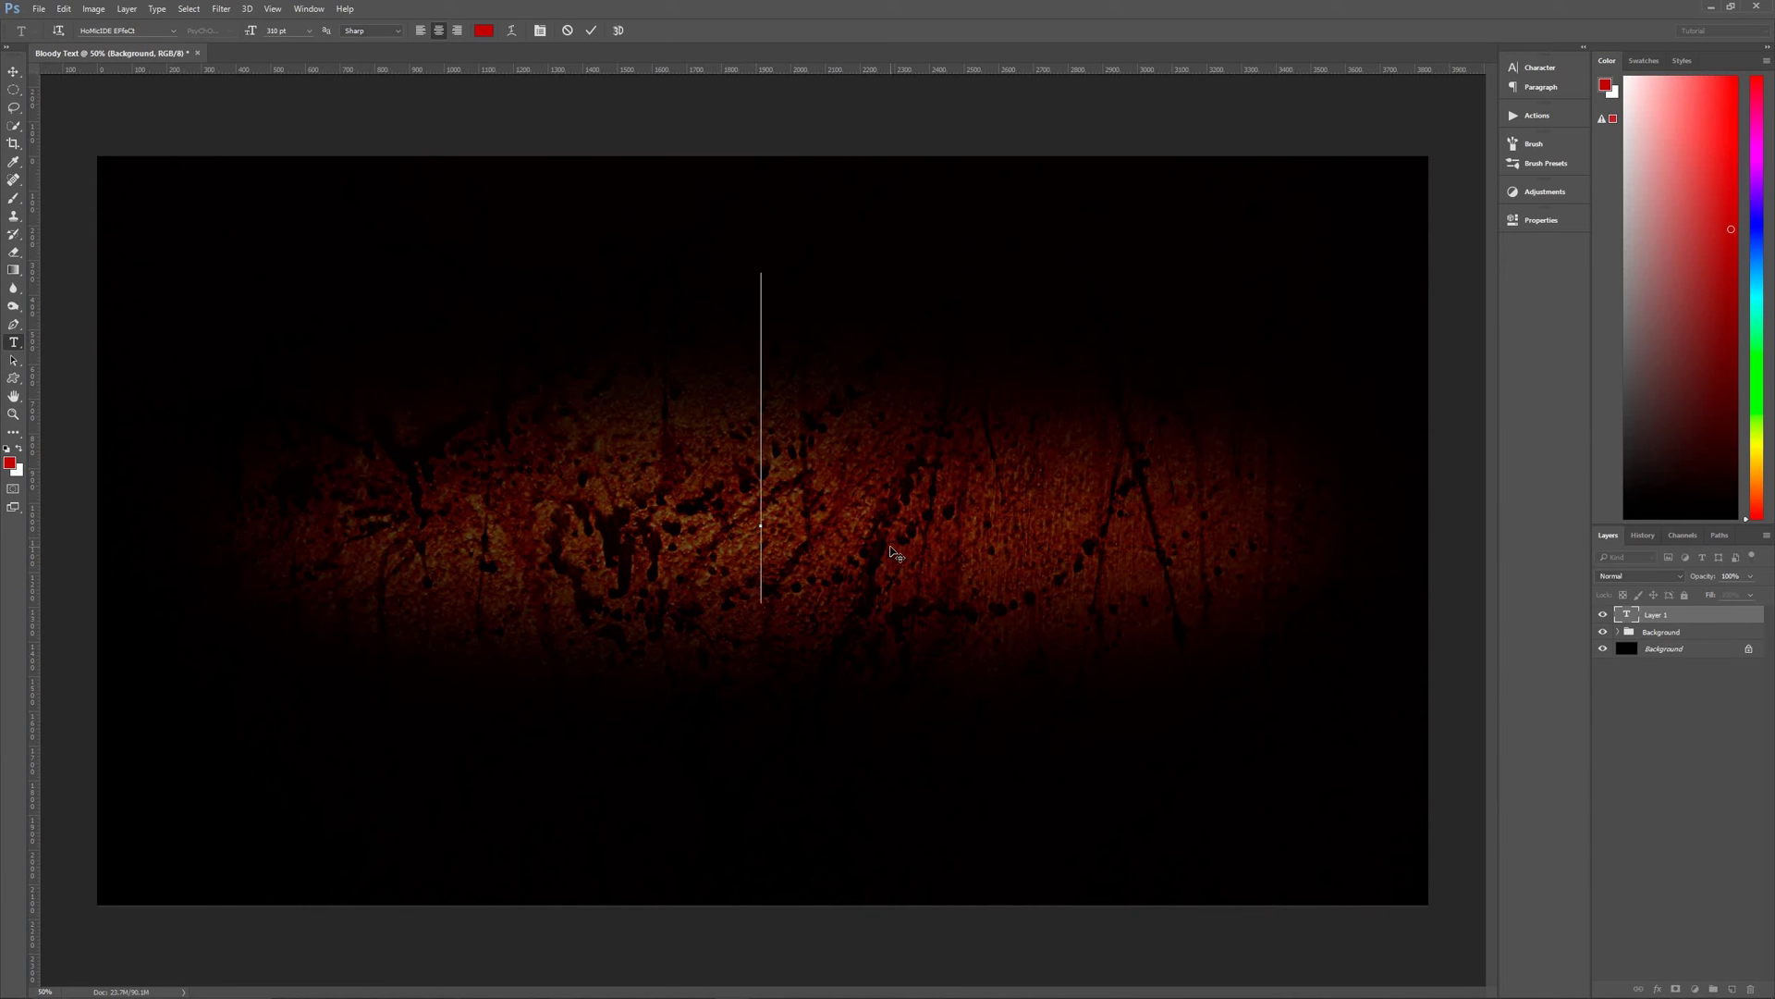
# Type 'PIXEL MAGIC' in the dripping font across the middle of the wall.
pyautogui.write('PIXEL M')
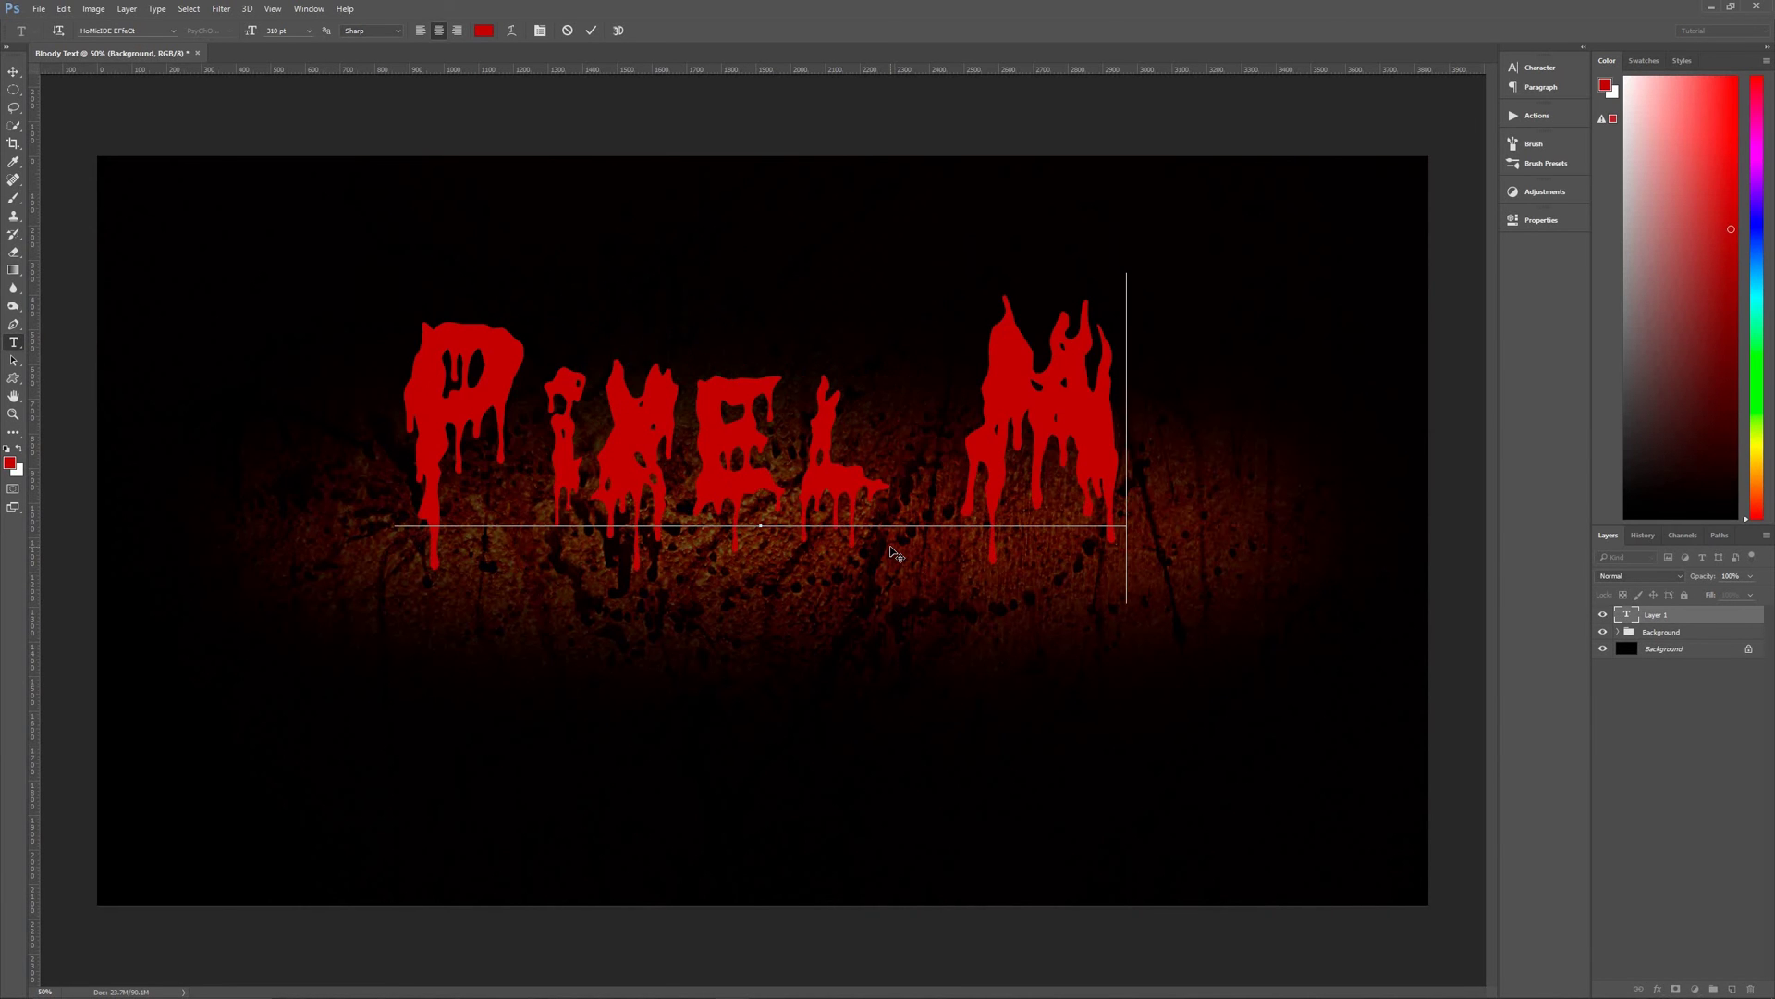
pyautogui.write('AGIC')
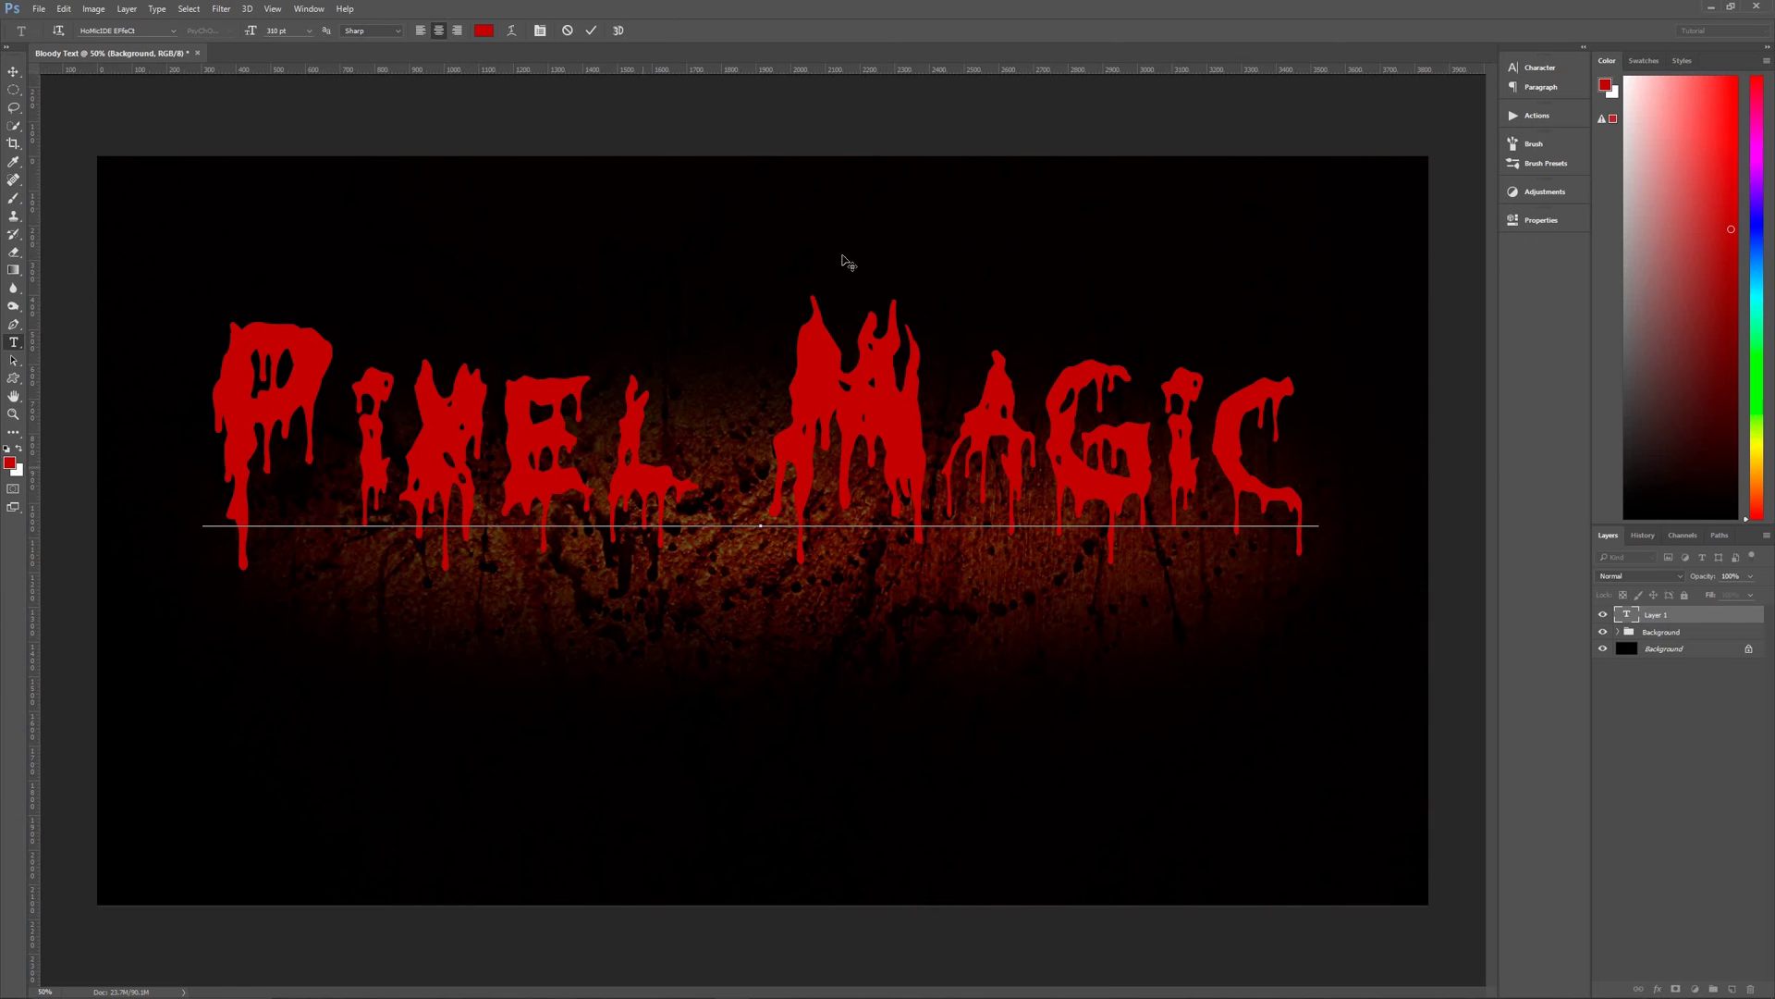
# Commit the Pixel Magic text and apply Faux Bold, leaving All Caps off.
pyautogui.click(592, 31)
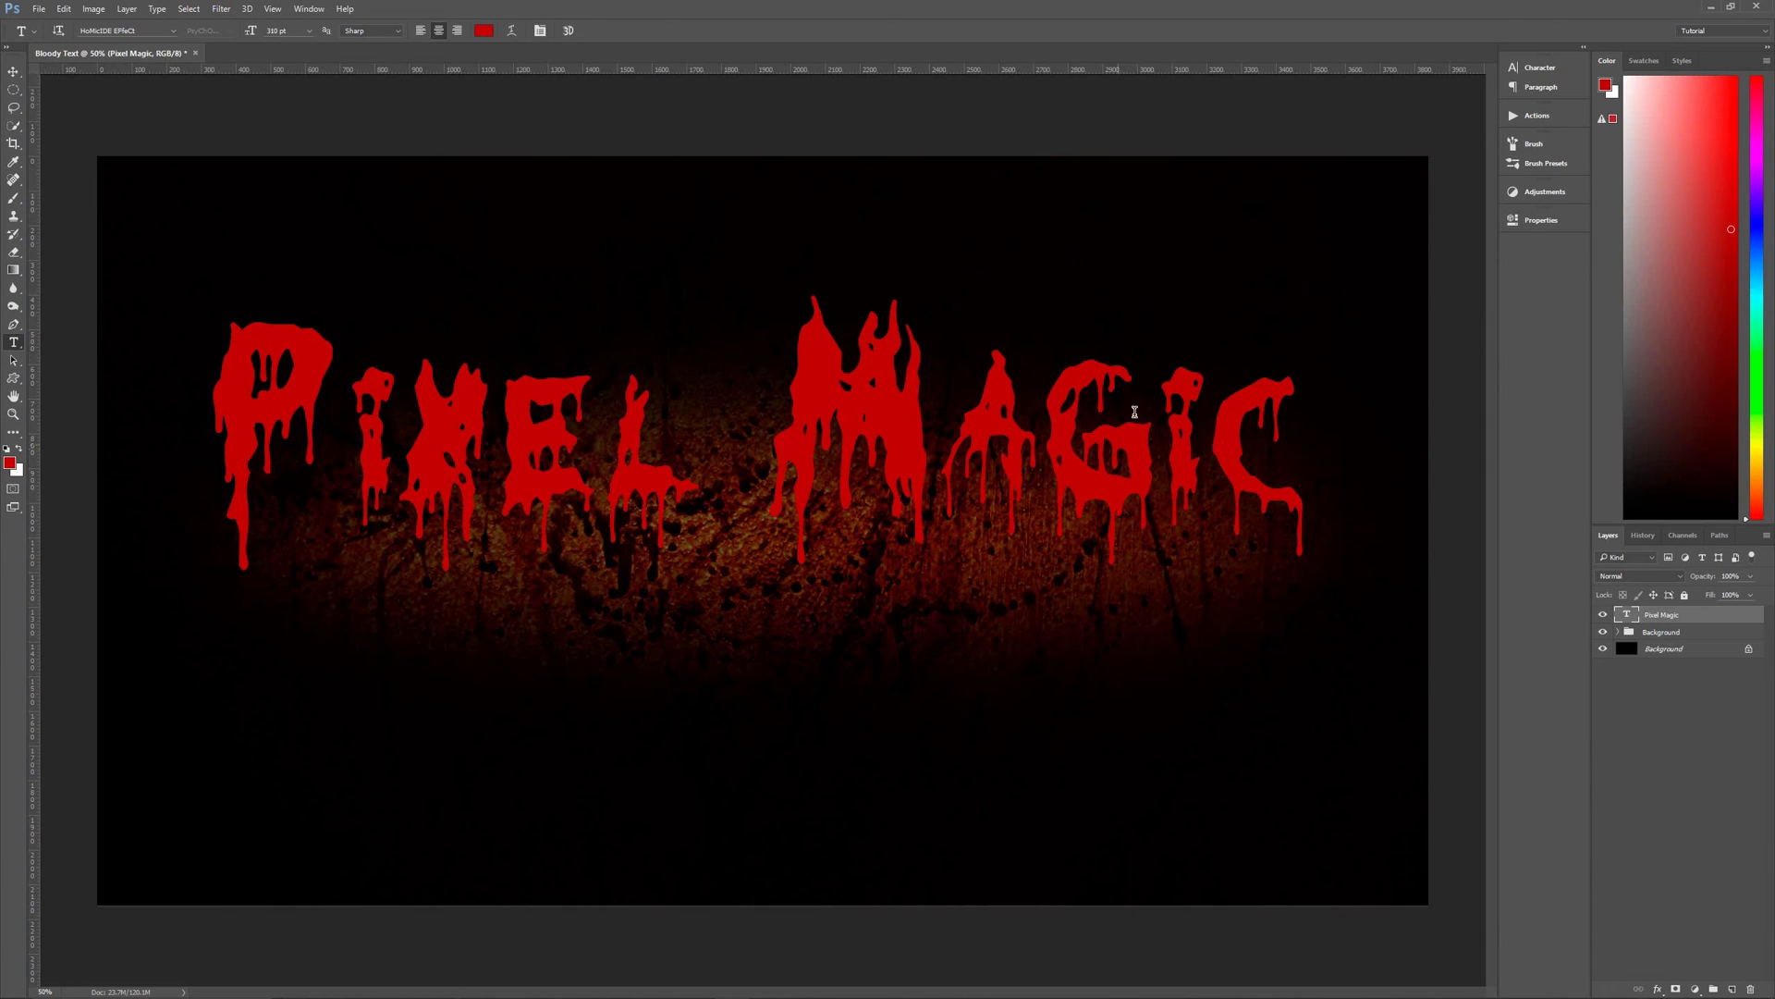
pyautogui.click(1515, 70)
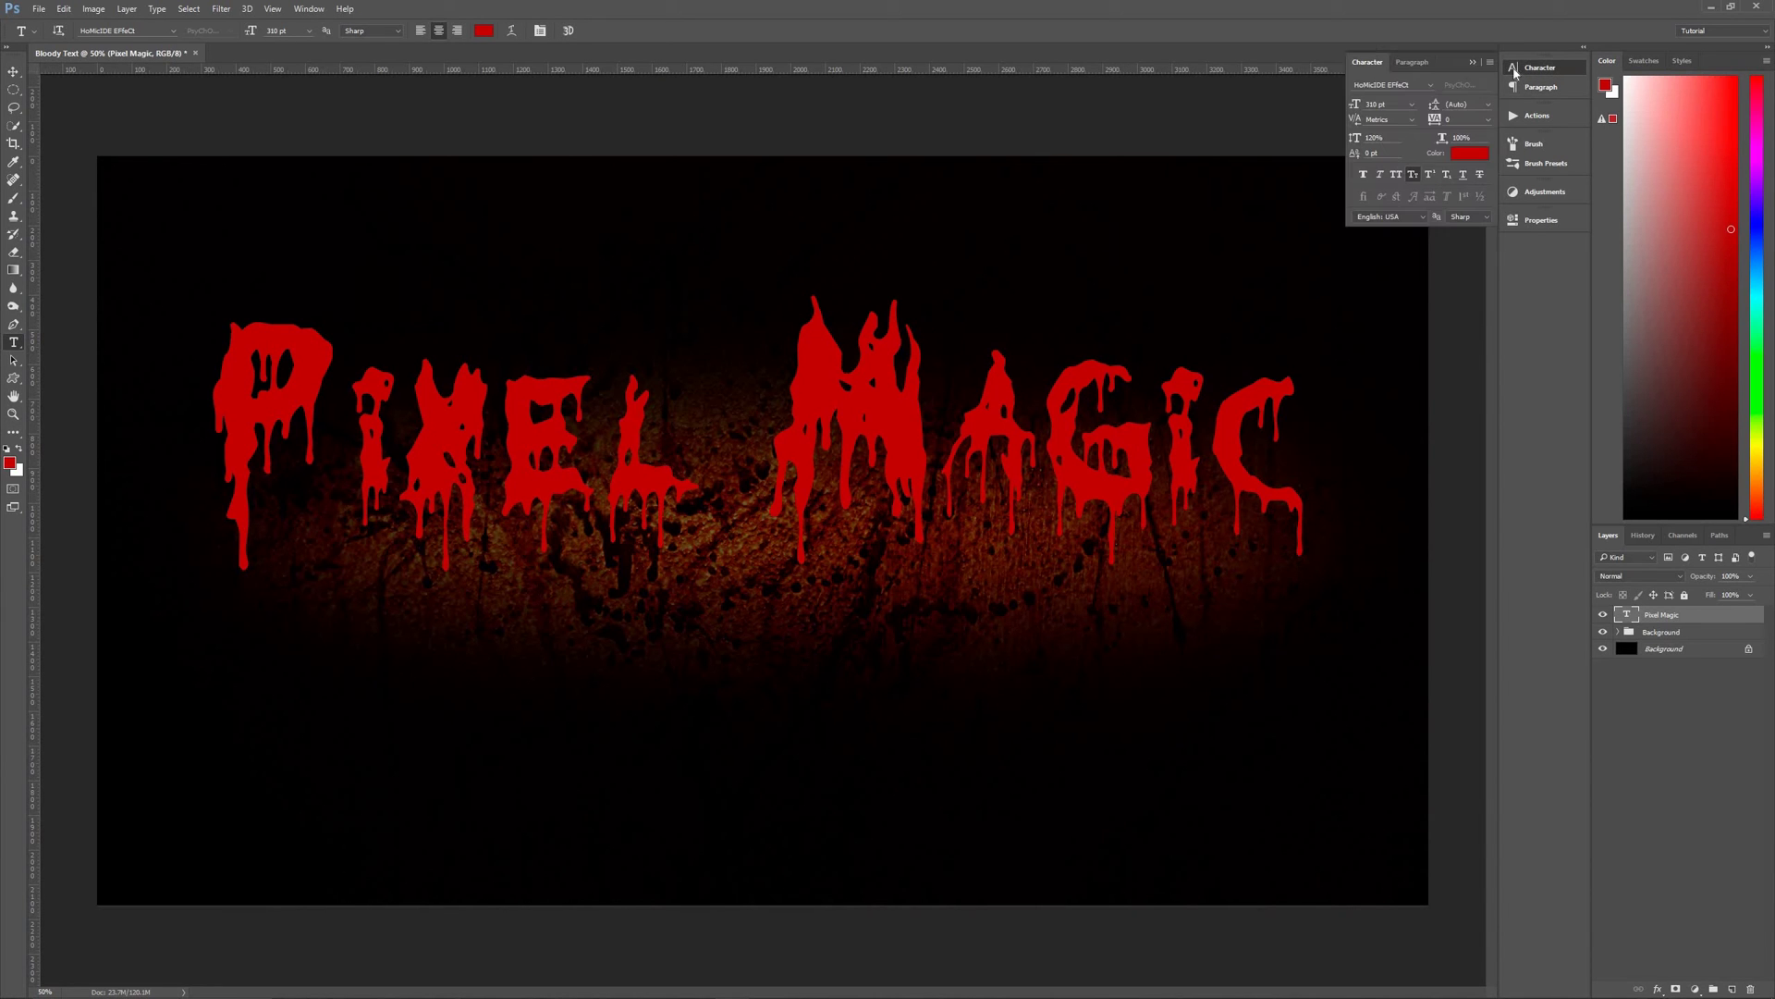
pyautogui.click(1364, 175)
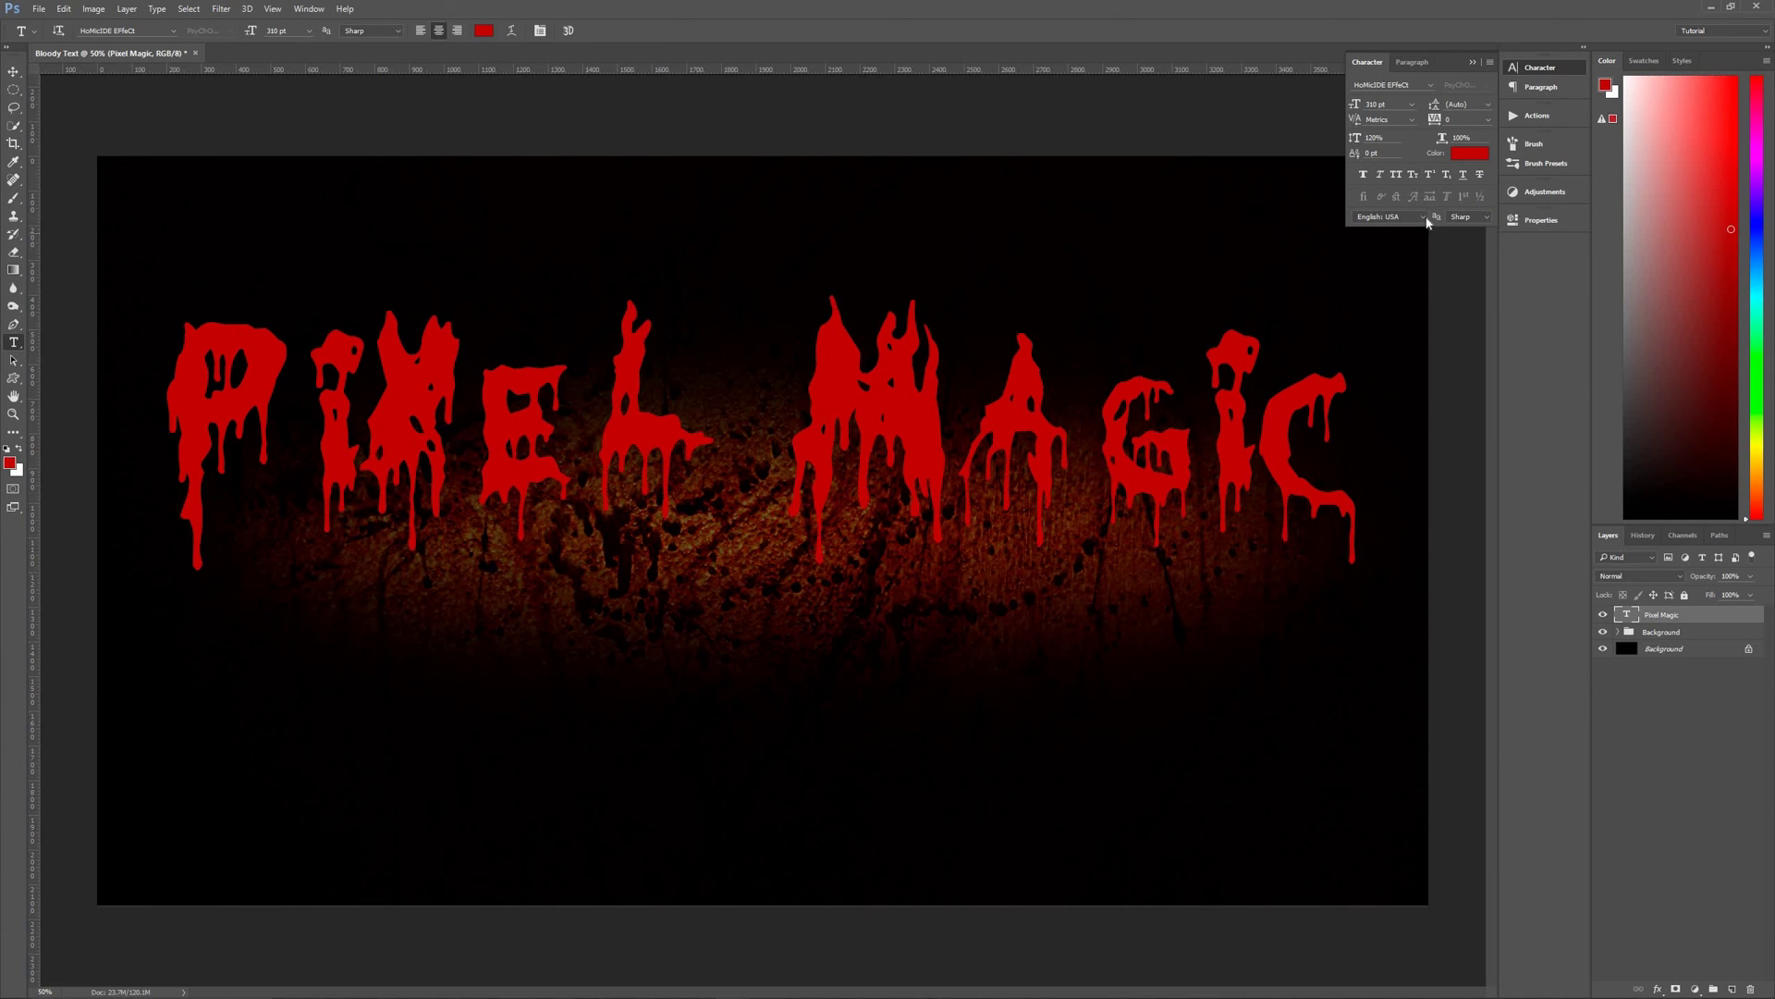
pyautogui.click(1399, 177)
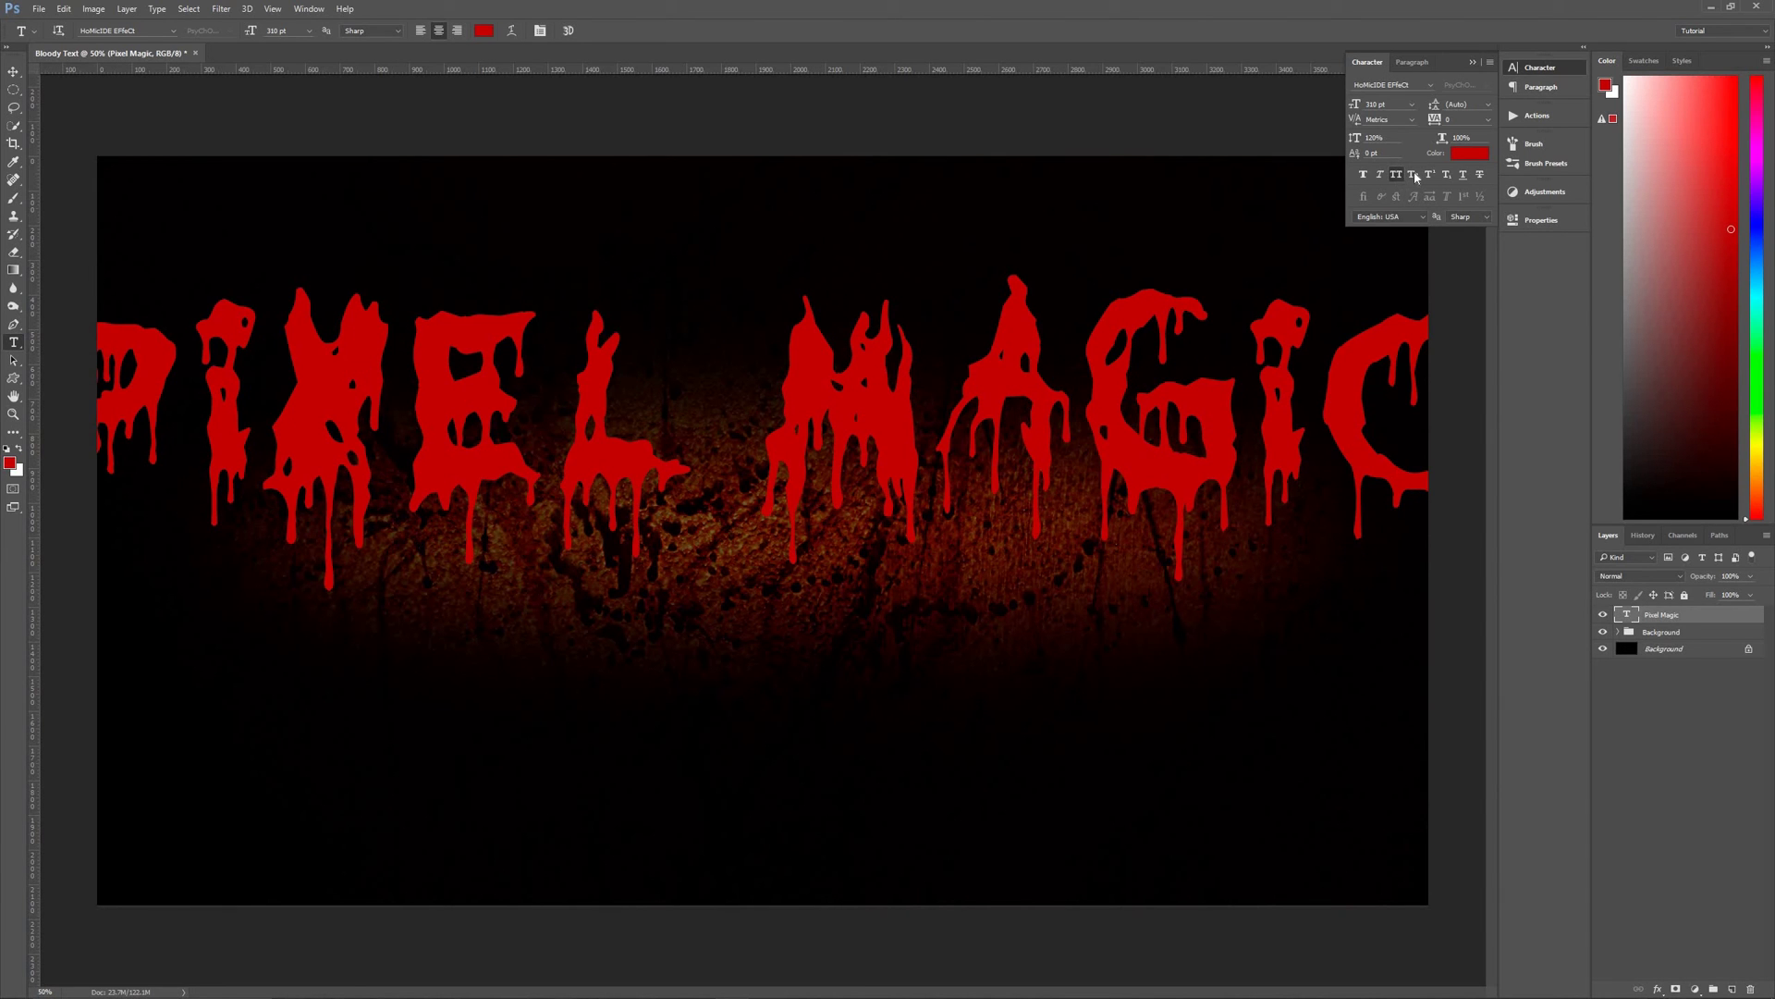
pyautogui.click(1396, 176)
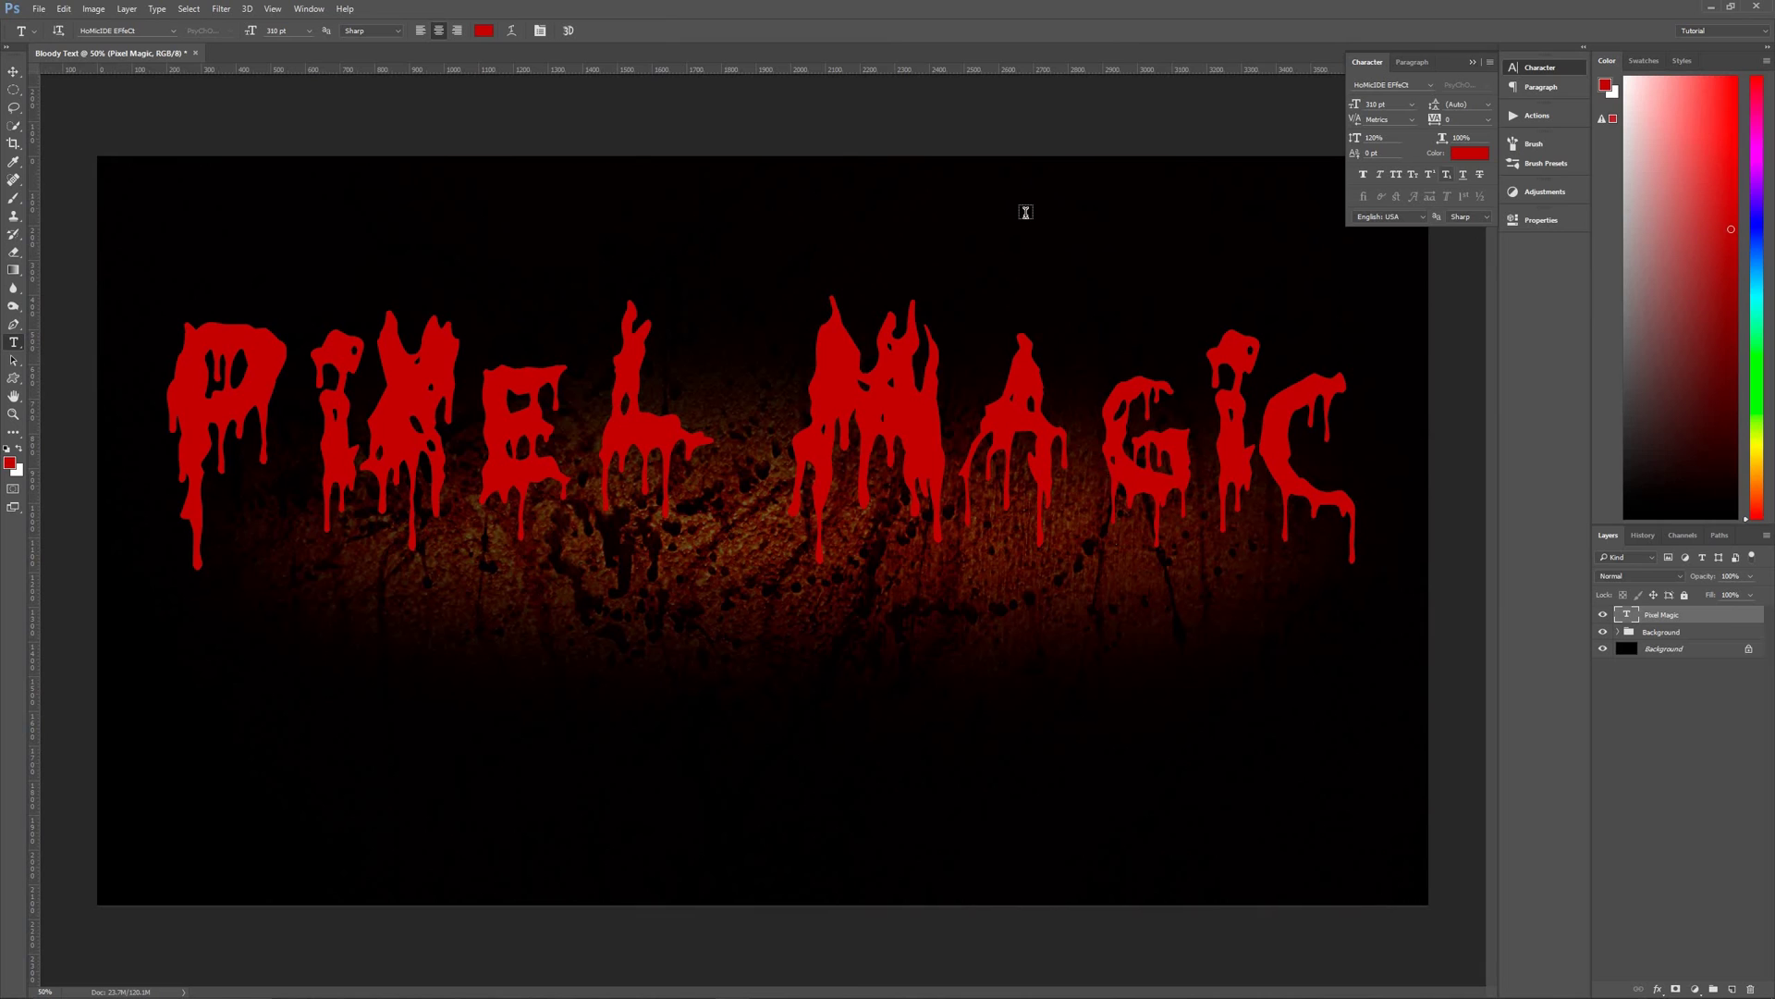
pyautogui.click(1472, 63)
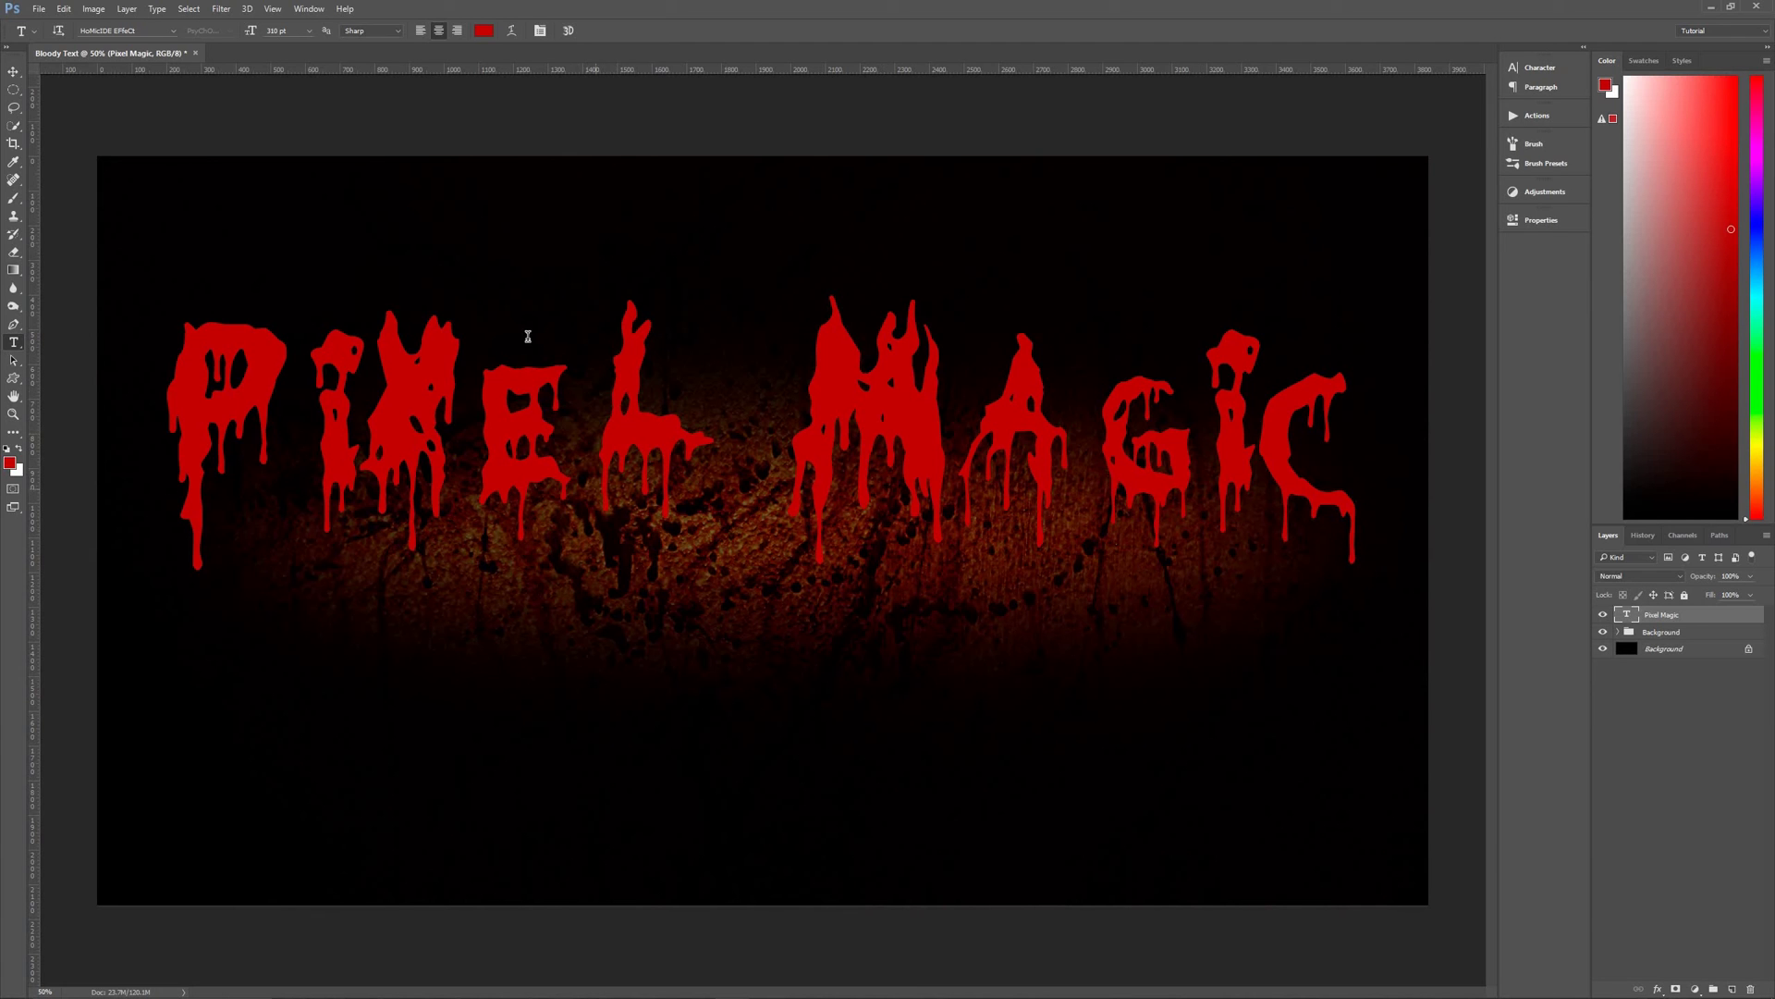
# Reduce the kerning between P–I, X–E and E–L in 'Pixel Magic'.
pyautogui.click(315, 427)
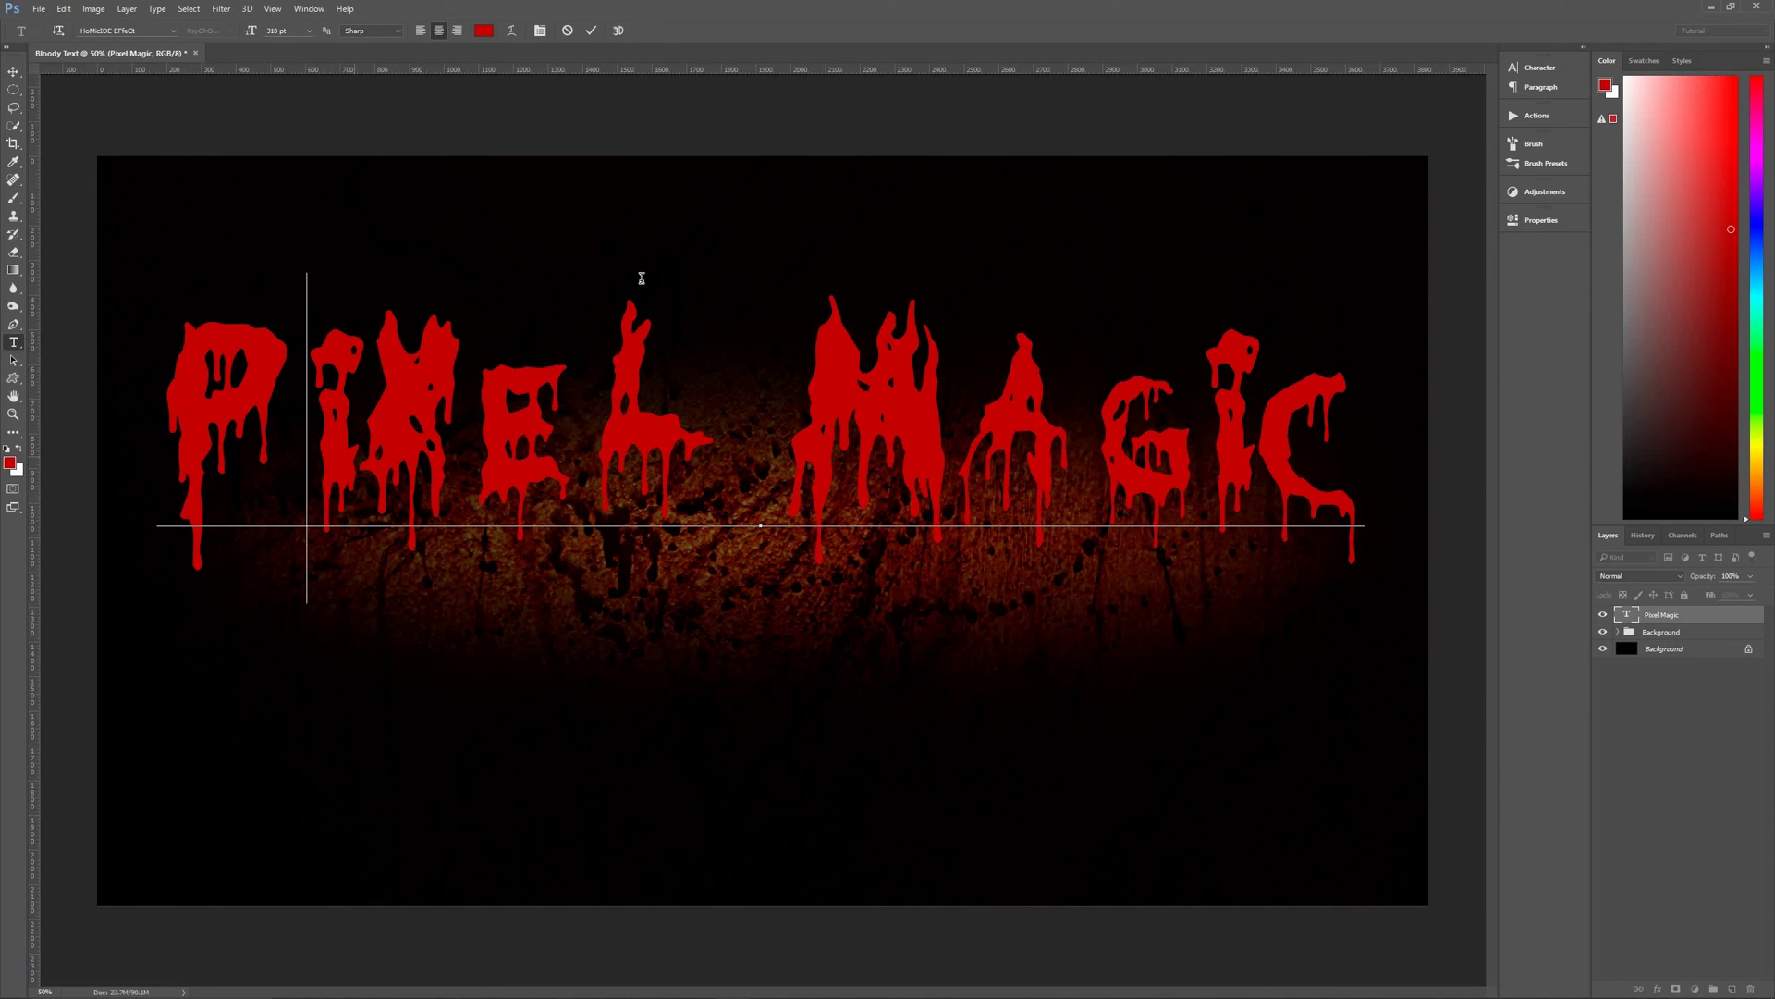
pyautogui.hotkey('alt', 'Left')
pyautogui.hotkey('alt', 'Left')
pyautogui.hotkey('alt', 'Left')
pyautogui.hotkey('alt', 'Left')
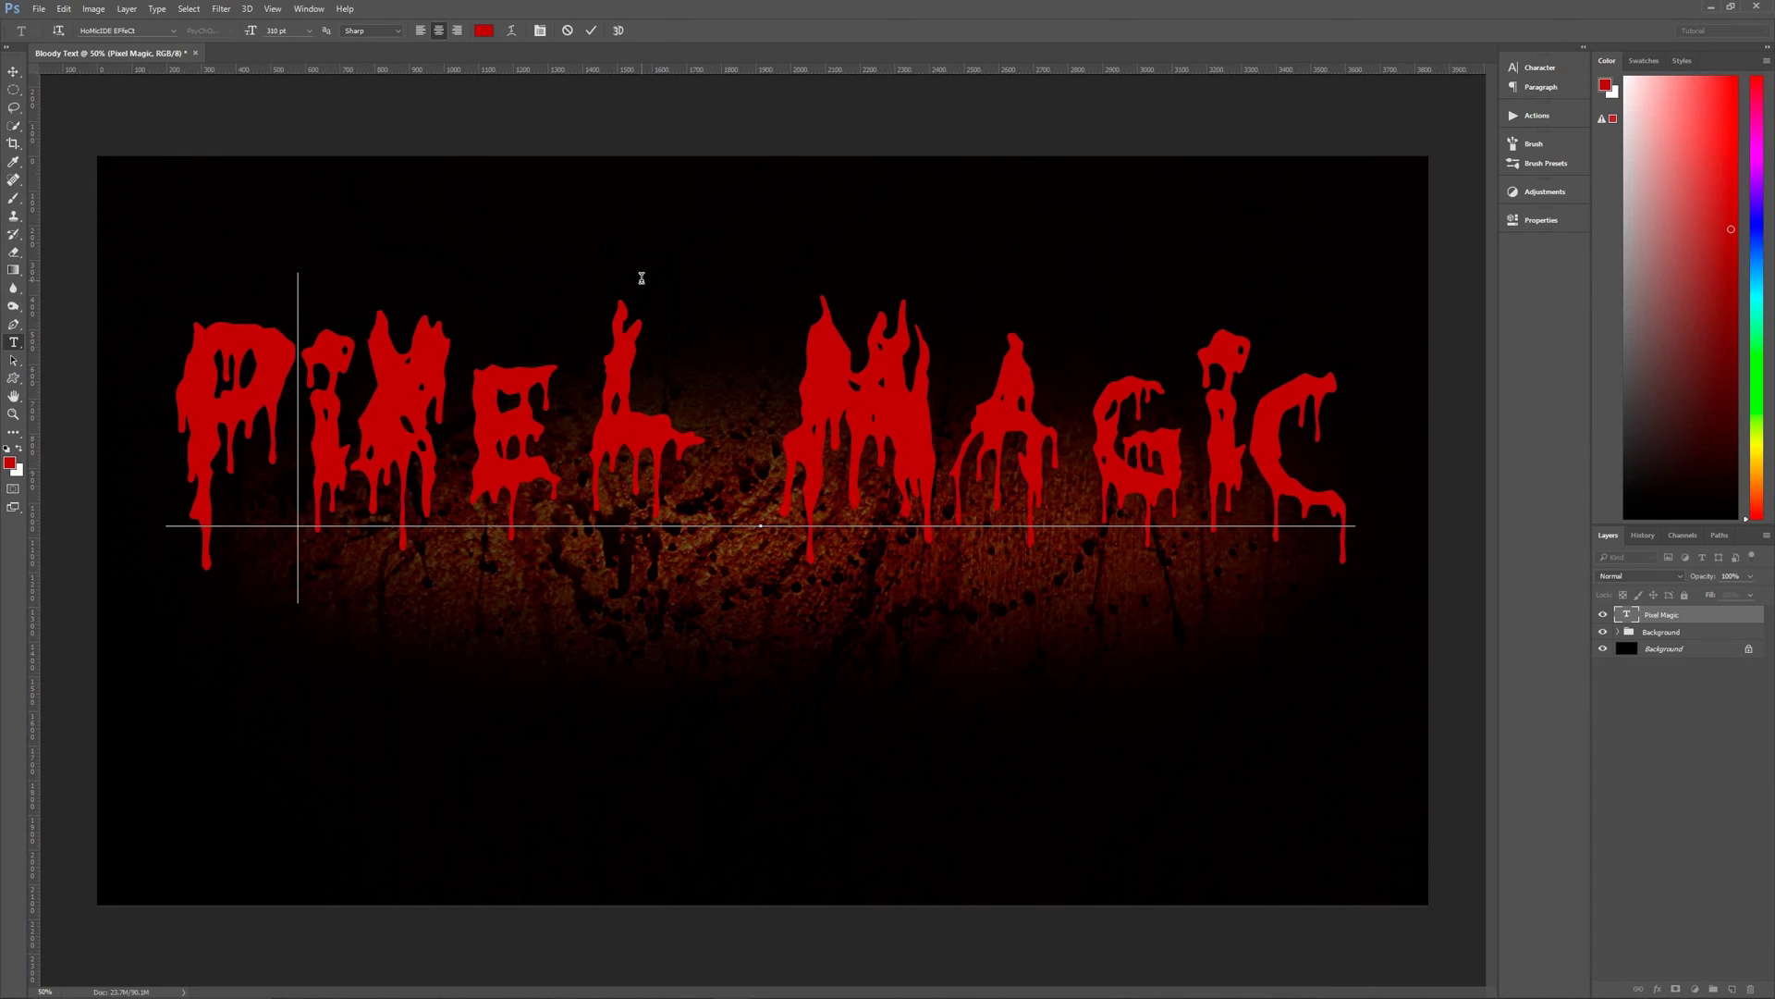
pyautogui.press('Right')
pyautogui.press('Right')
pyautogui.press('Right')
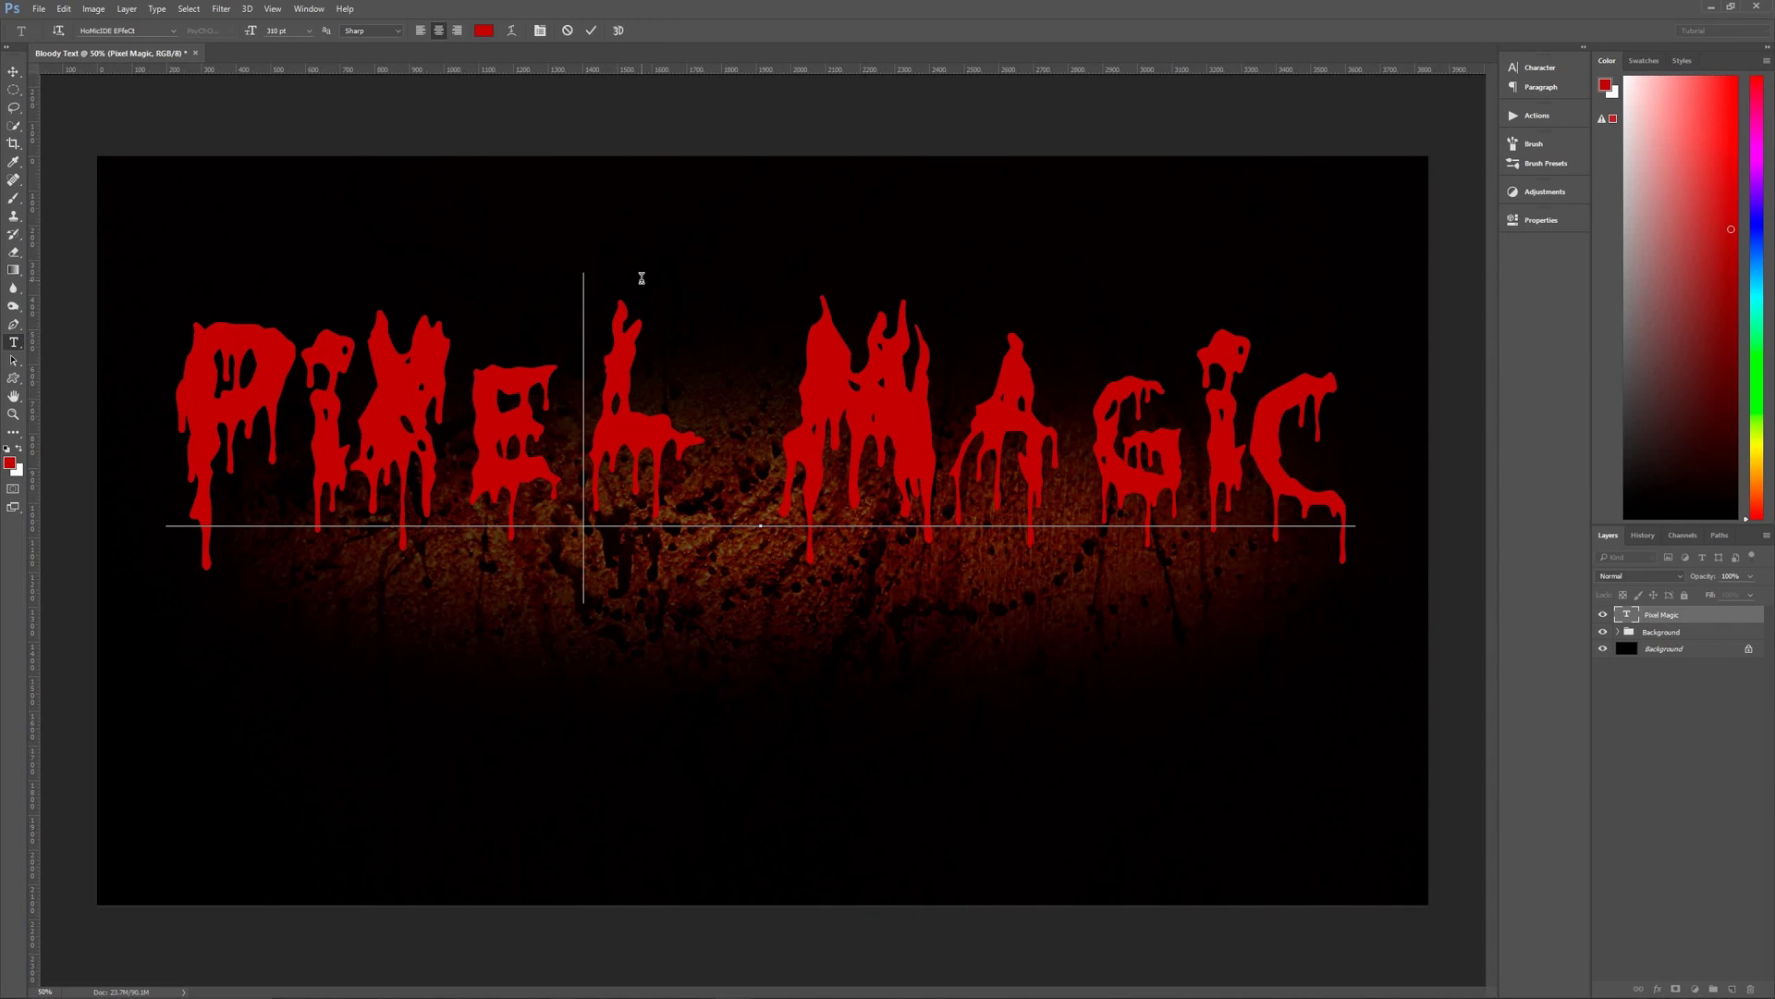
pyautogui.press('Left')
pyautogui.hotkey('alt', 'Left')
pyautogui.hotkey('alt', 'Left')
pyautogui.hotkey('alt', 'Left')
pyautogui.hotkey('alt', 'Left')
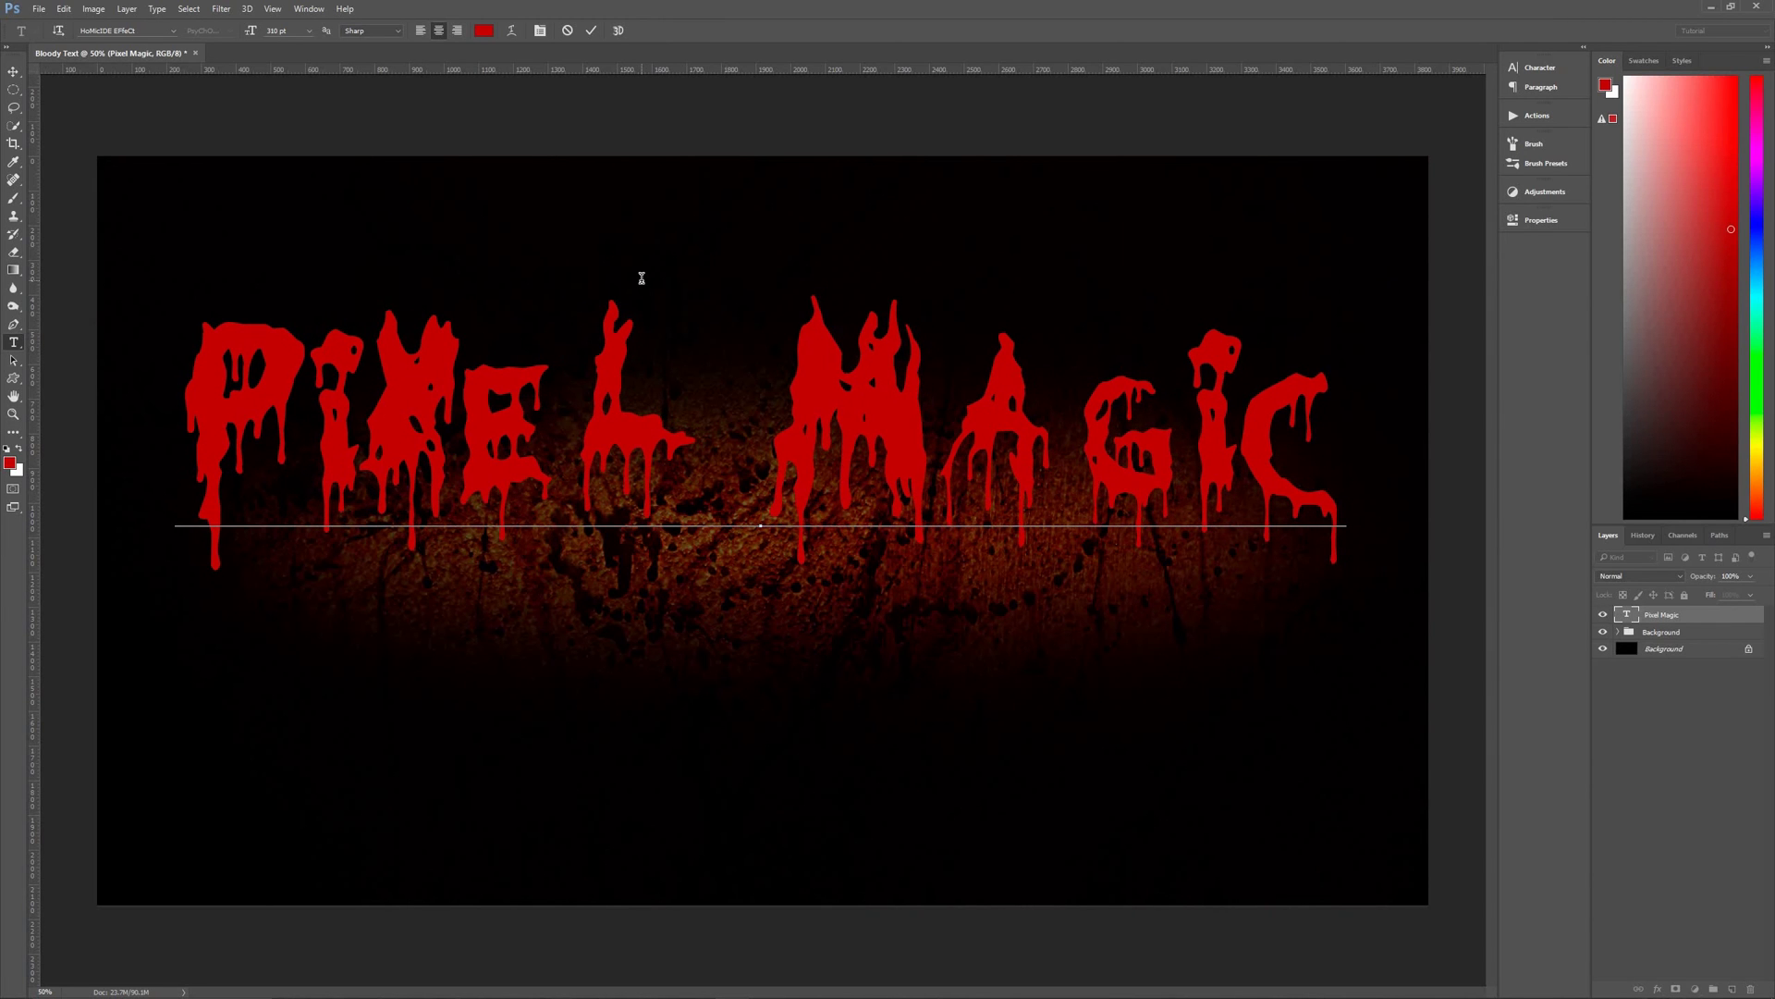
pyautogui.press('Right')
pyautogui.press('Right')
pyautogui.press('Left')
pyautogui.hotkey('alt', 'Left')
pyautogui.hotkey('alt', 'Left')
pyautogui.hotkey('alt', 'Left')
pyautogui.hotkey('alt', 'Left')
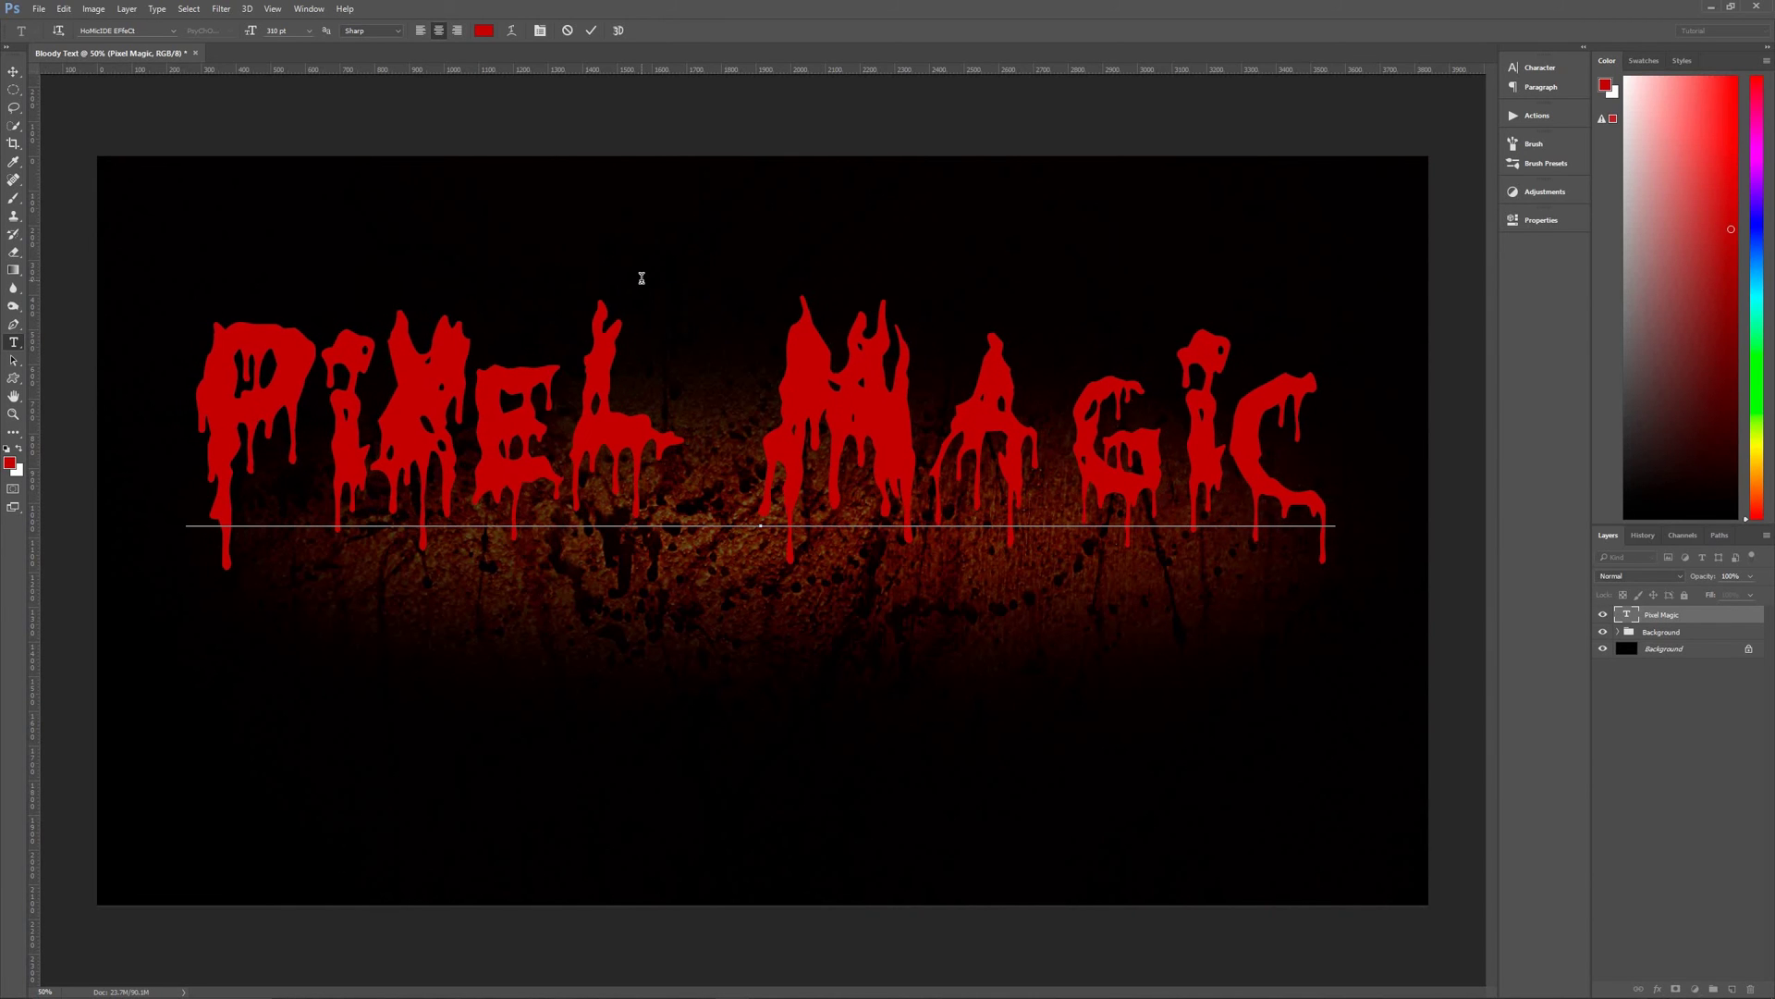
pyautogui.press('Right')
# Tighten the M–A, A–G and G–I gaps, M–A a bit more, and commit.
pyautogui.press('Right')
pyautogui.press('Right')
pyautogui.press('Right')
pyautogui.press('Left')
pyautogui.hotkey('alt', 'Left')
pyautogui.hotkey('alt', 'Left')
pyautogui.hotkey('alt', 'Left')
pyautogui.hotkey('alt', 'Left')
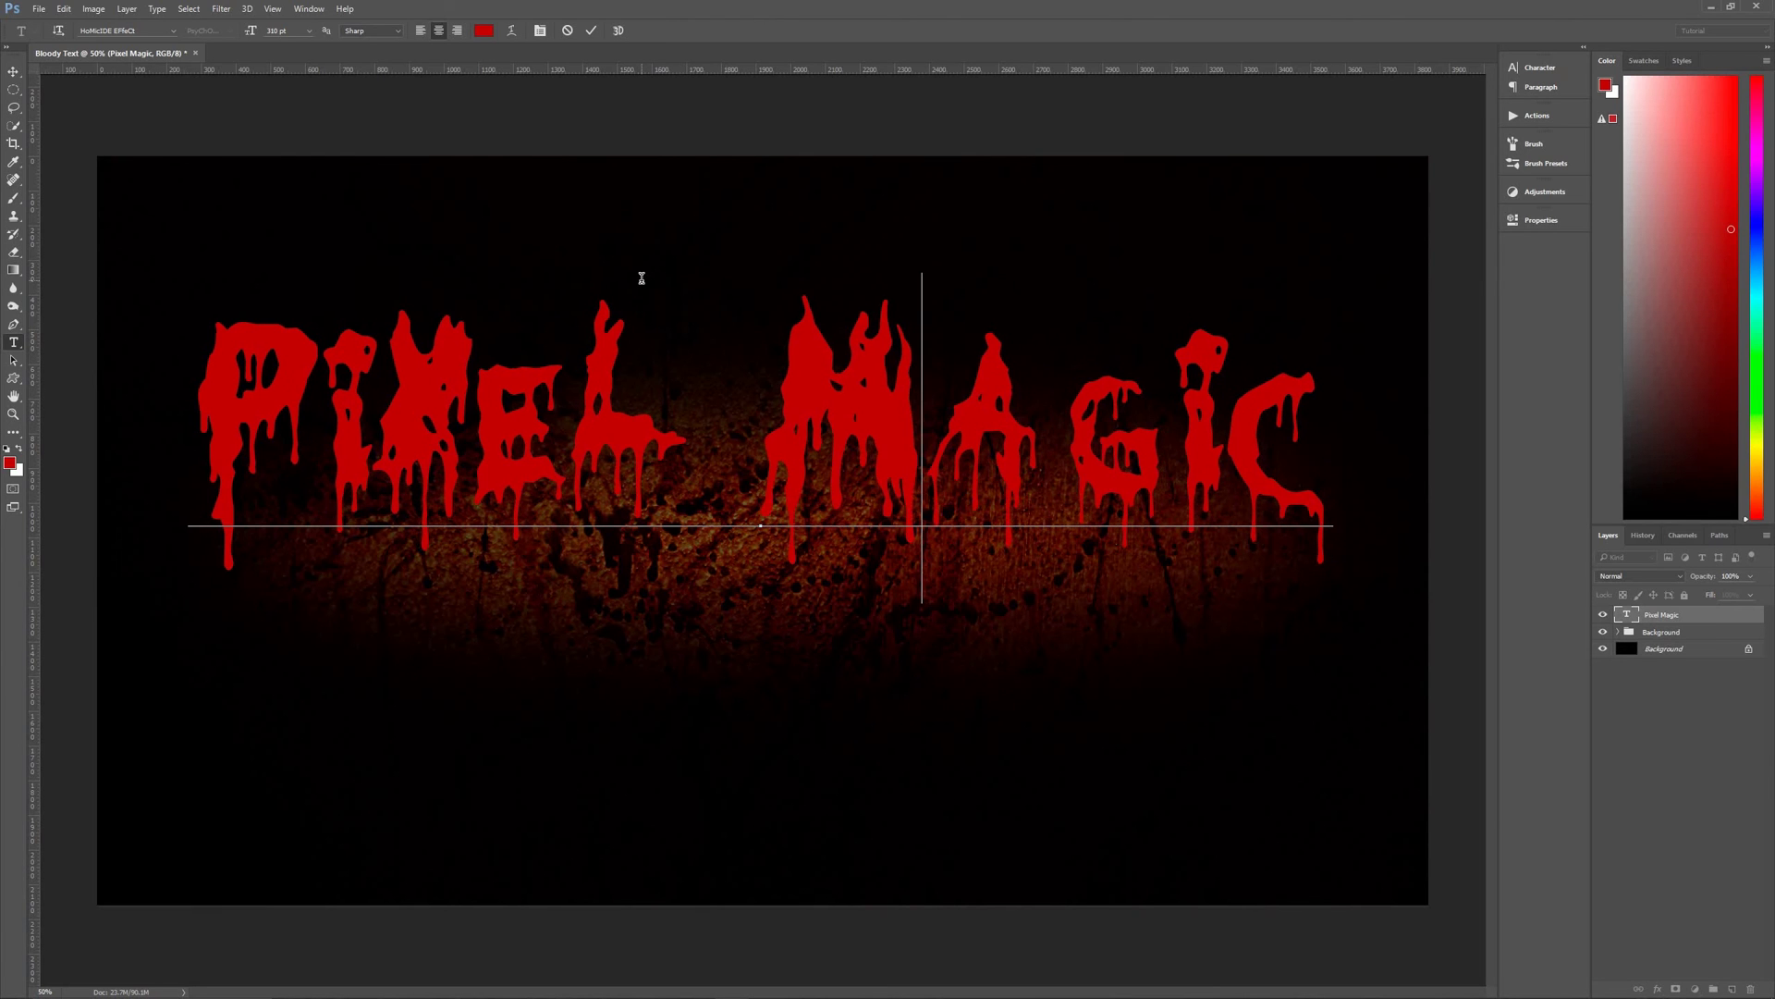
pyautogui.press('Right')
pyautogui.hotkey('alt', 'Left')
pyautogui.hotkey('alt', 'Left')
pyautogui.hotkey('alt', 'Left')
pyautogui.hotkey('alt', 'Left')
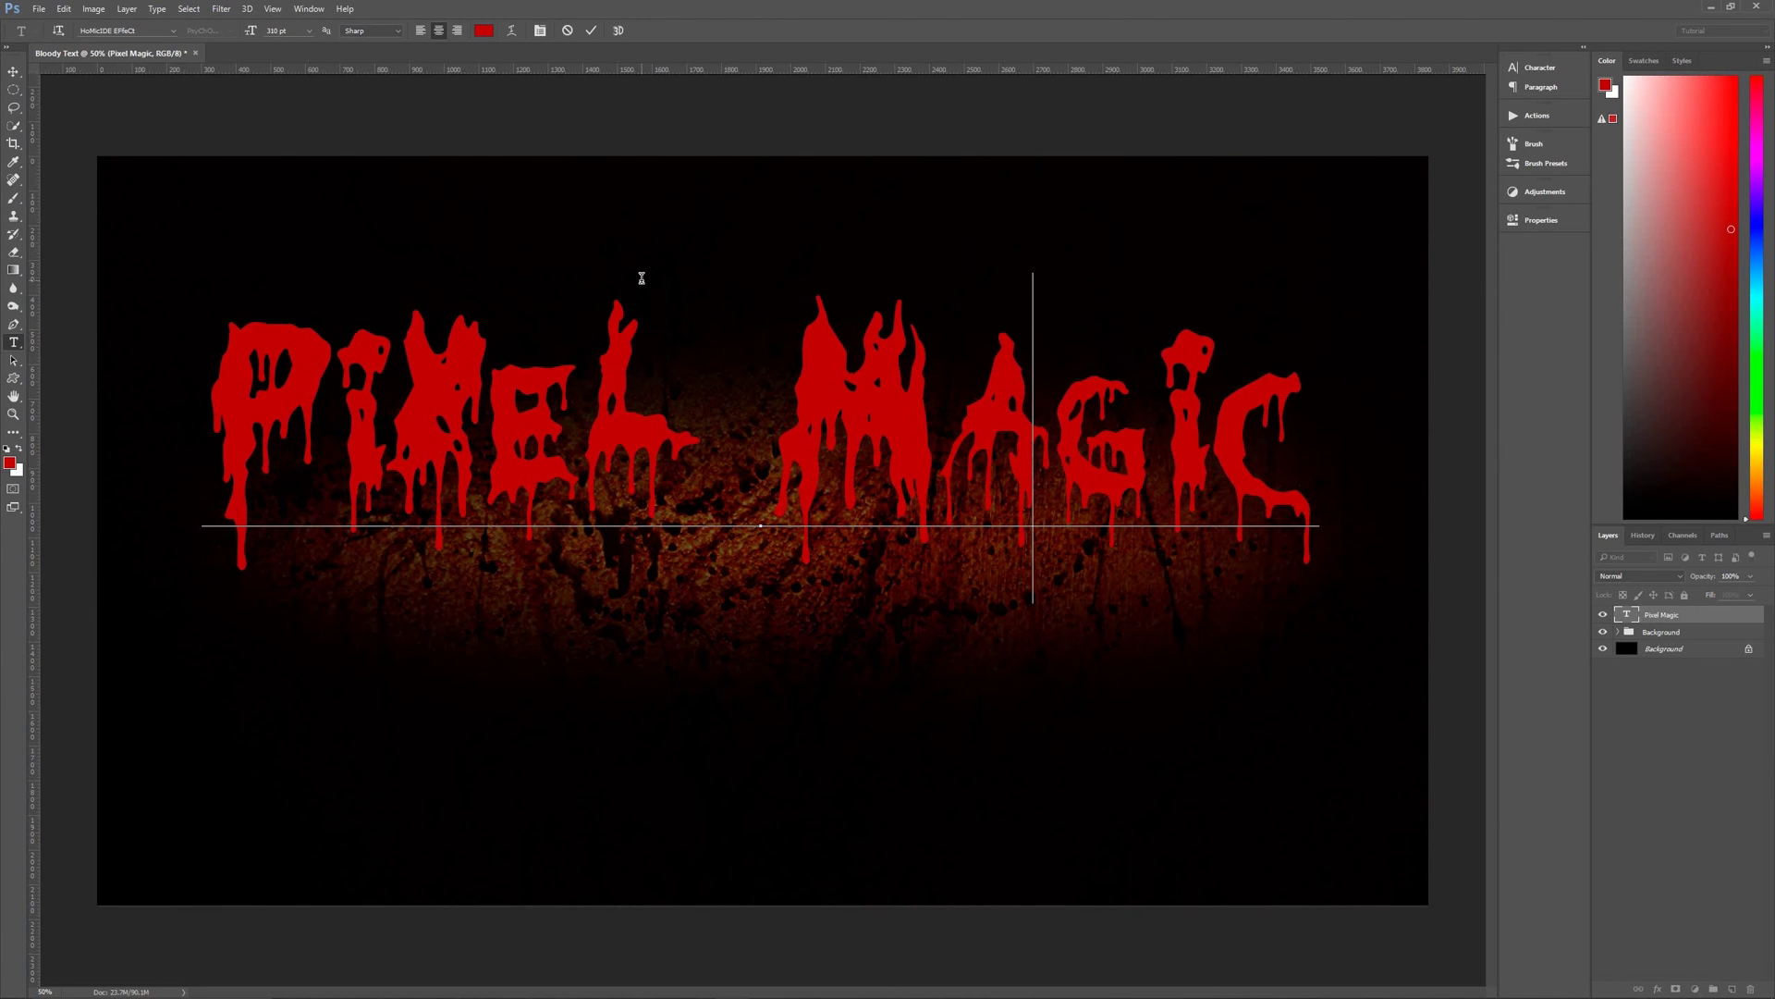
pyautogui.press('Right')
pyautogui.press('Right')
pyautogui.press('Left')
pyautogui.hotkey('alt', 'Left')
pyautogui.hotkey('alt', 'Left')
pyautogui.hotkey('alt', 'Left')
pyautogui.hotkey('alt', 'Left')
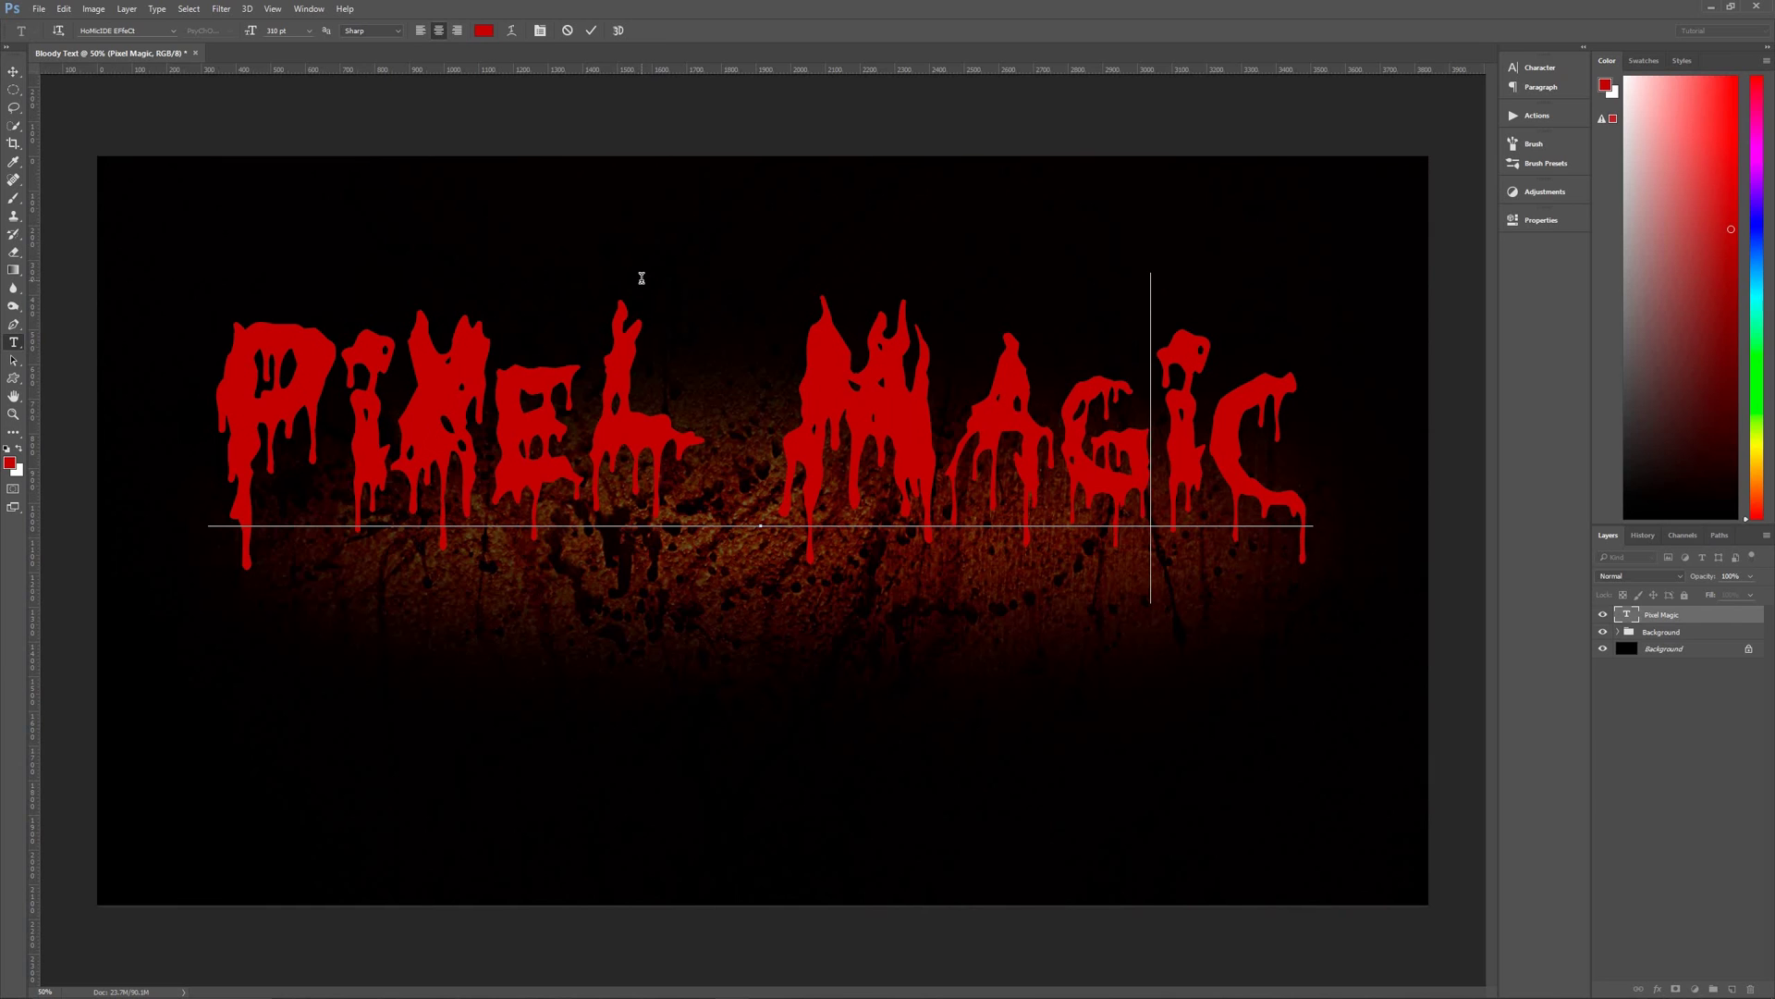
pyautogui.press('Right')
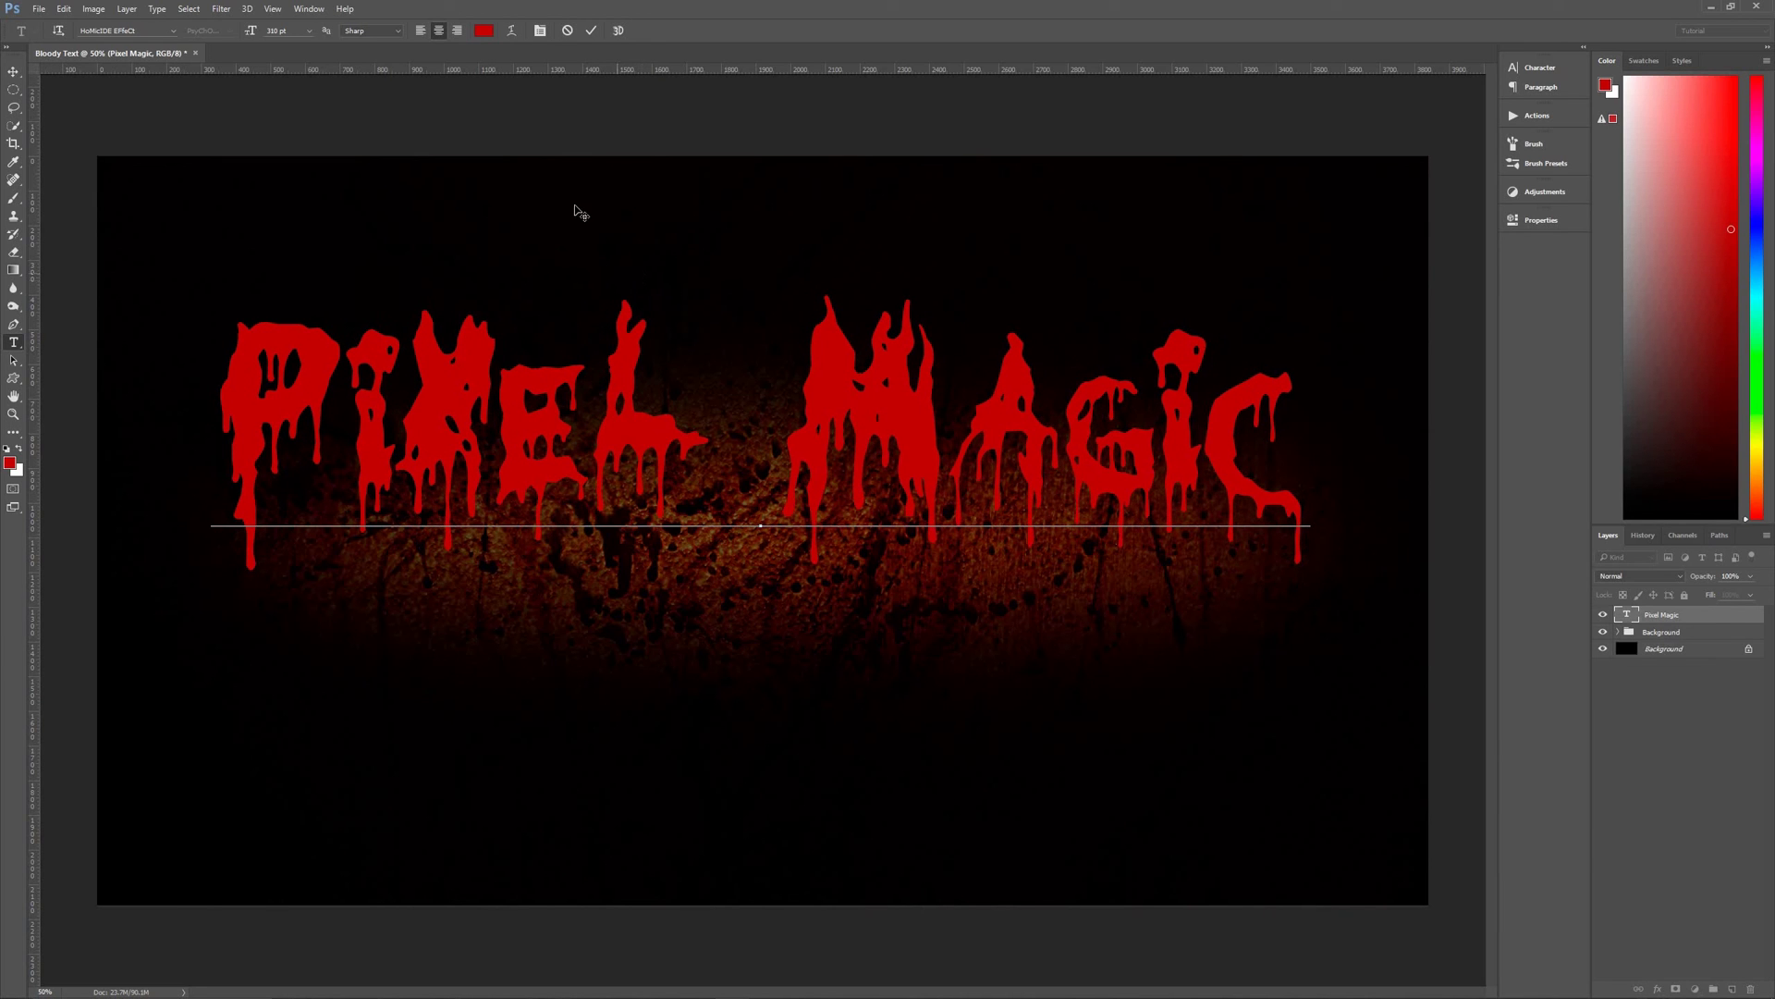
pyautogui.press('Left')
pyautogui.press('Left')
pyautogui.press('Left')
pyautogui.hotkey('alt', 'Left')
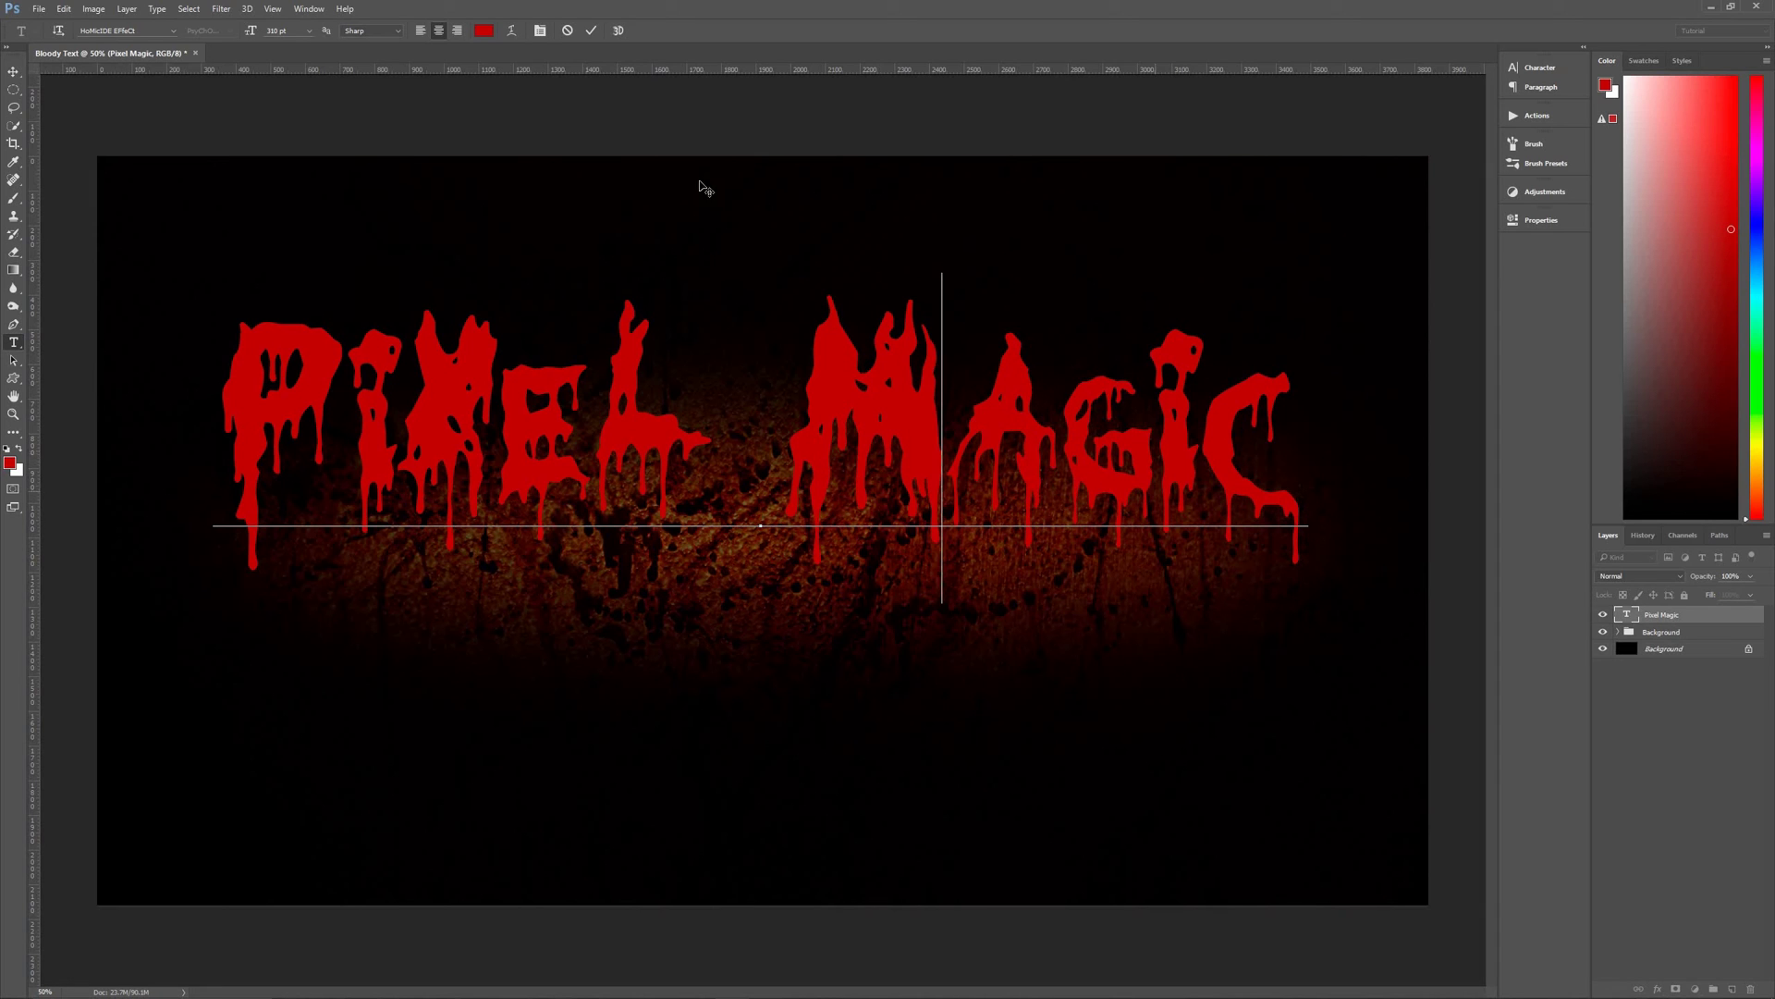
pyautogui.click(591, 30)
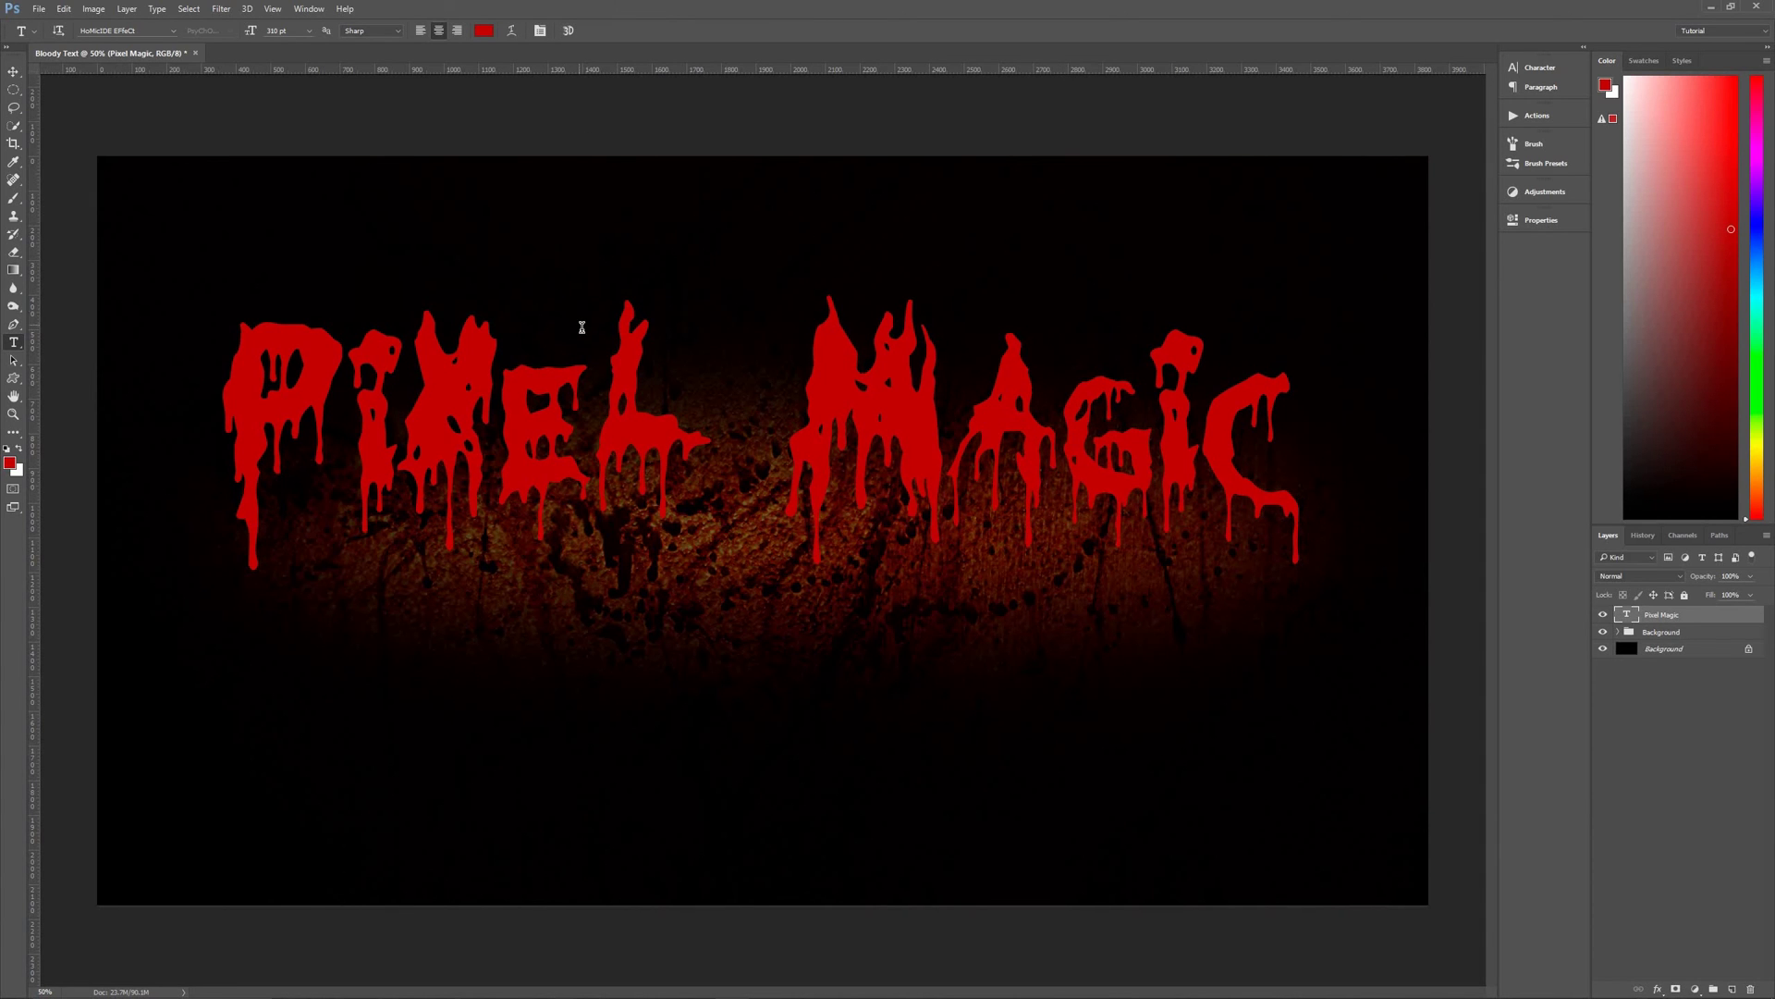
# Move the Pixel Magic text down and right, centring it over the glowing wall.
pyautogui.press('v')
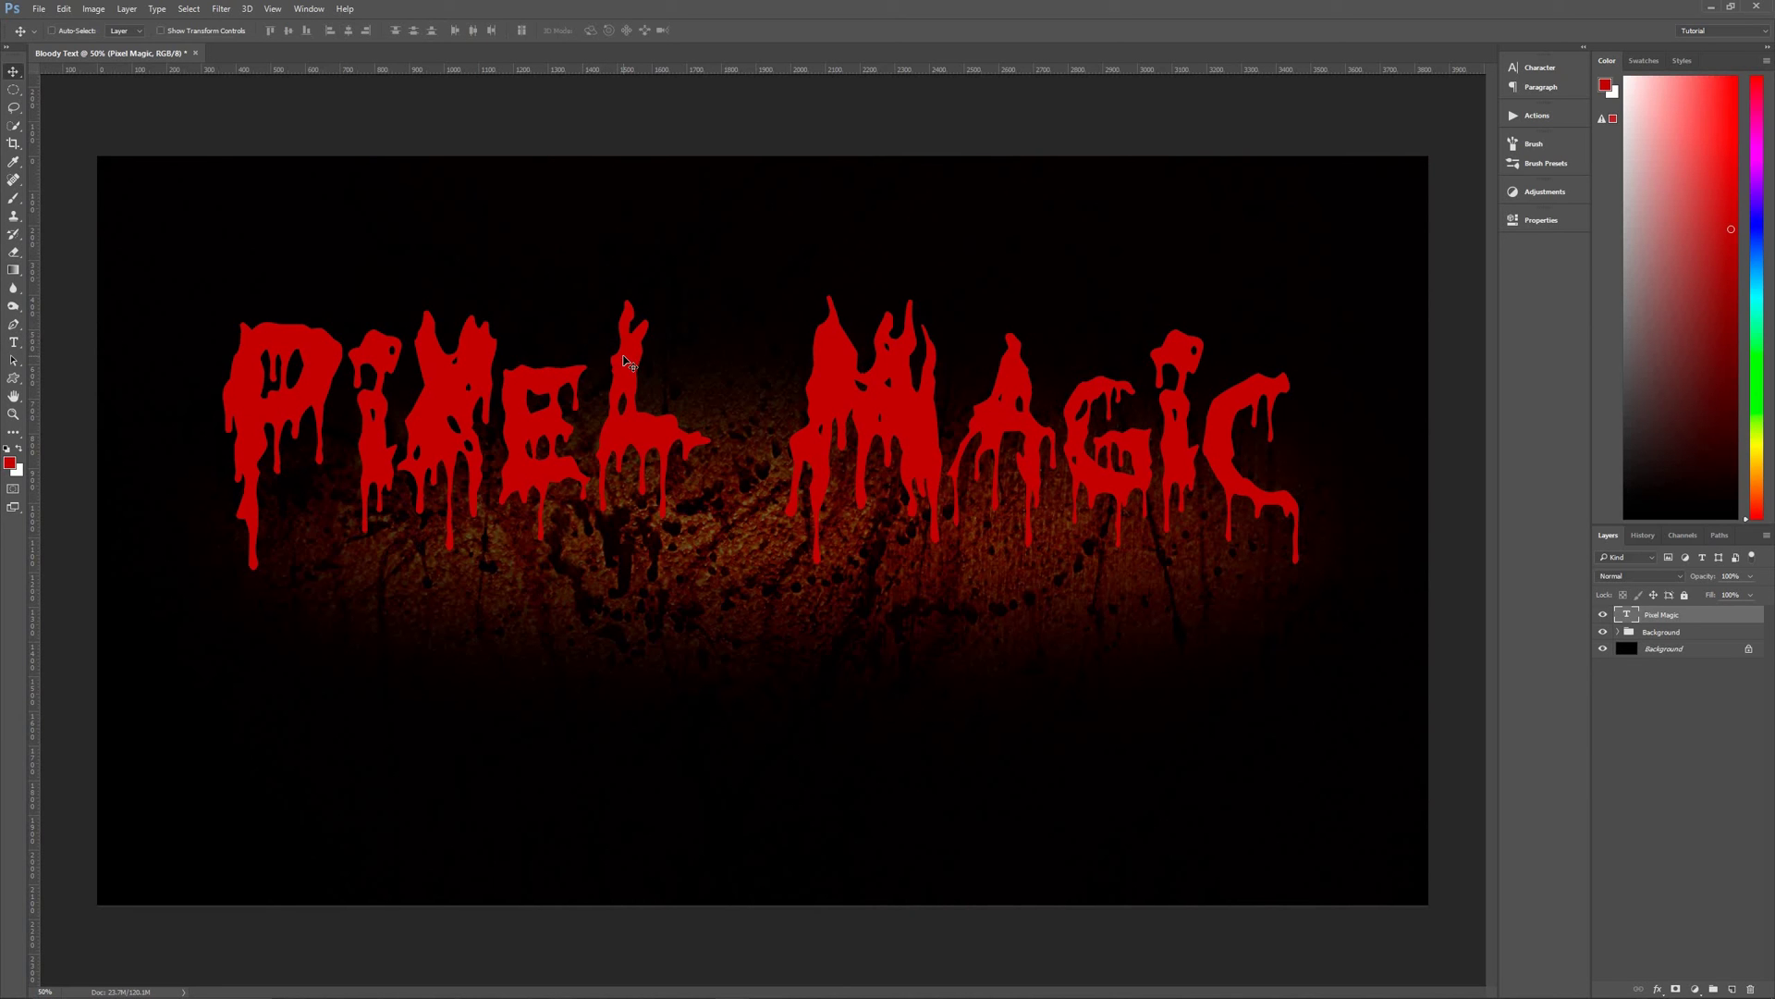
pyautogui.moveTo(626, 362); pyautogui.dragTo(664, 455)
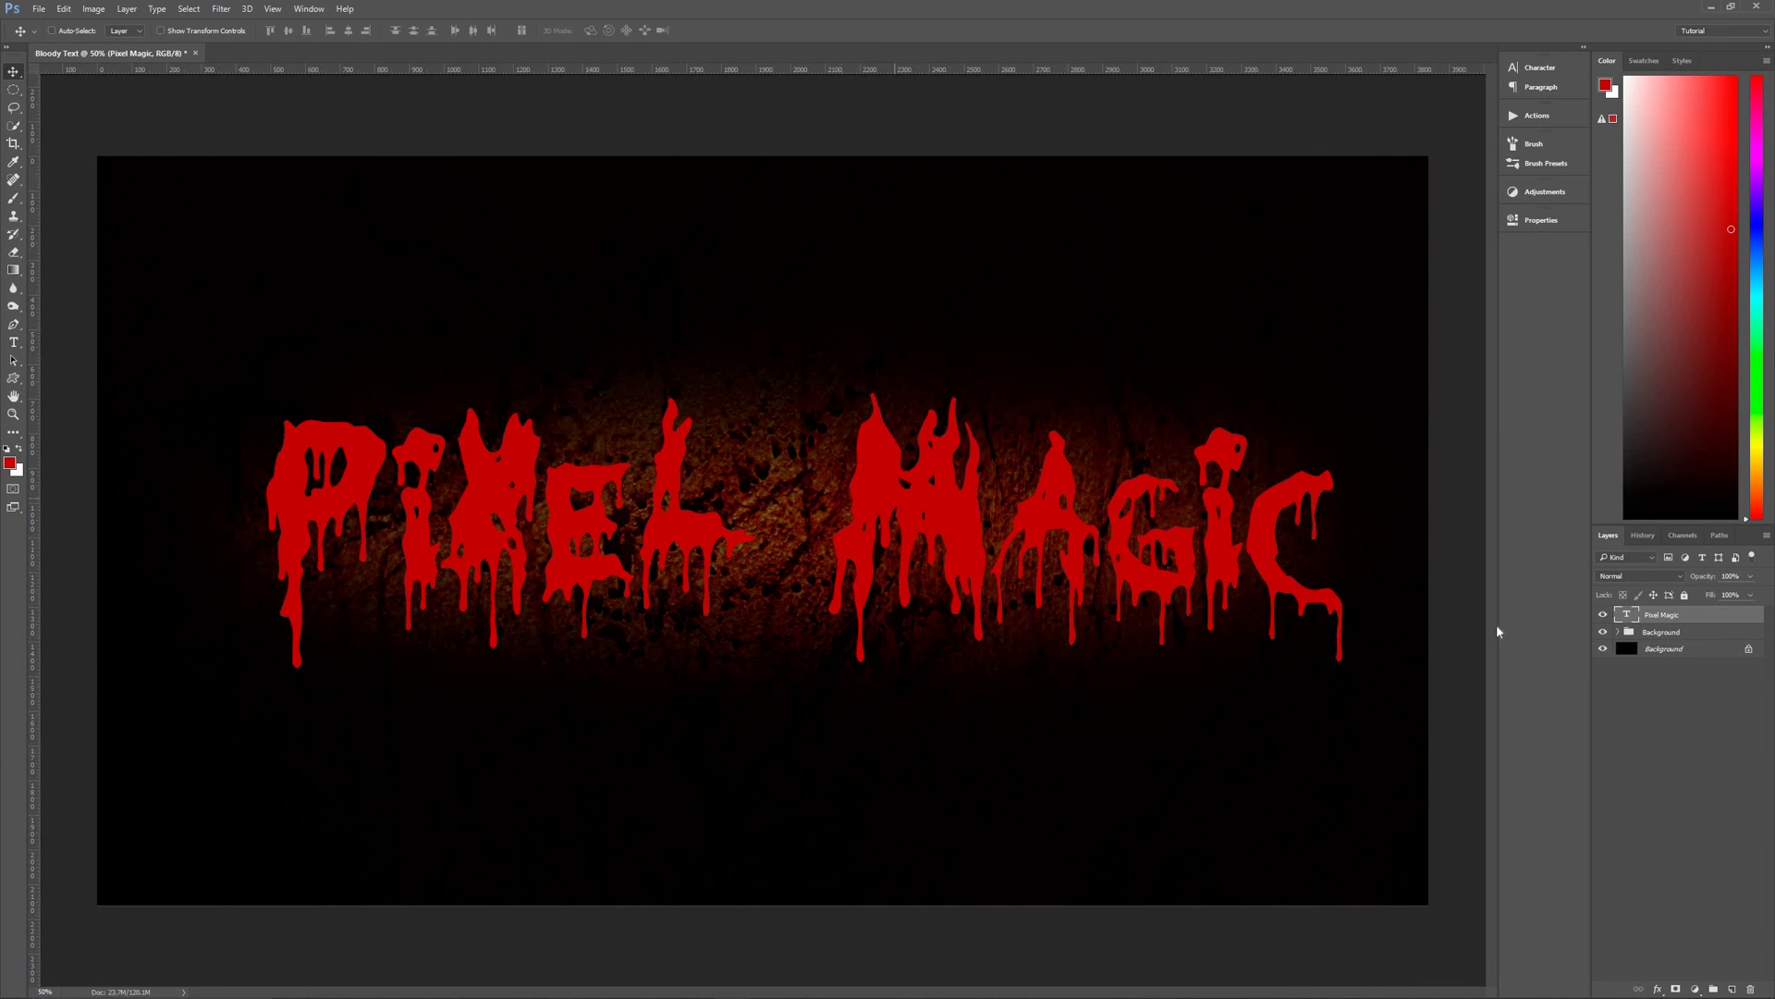
# Add Bevel & Emboss: Inner Bevel, Smooth, Depth 350, Size 55, Ring - Double gloss, Linear Dodge highlights.
pyautogui.click(1658, 990)
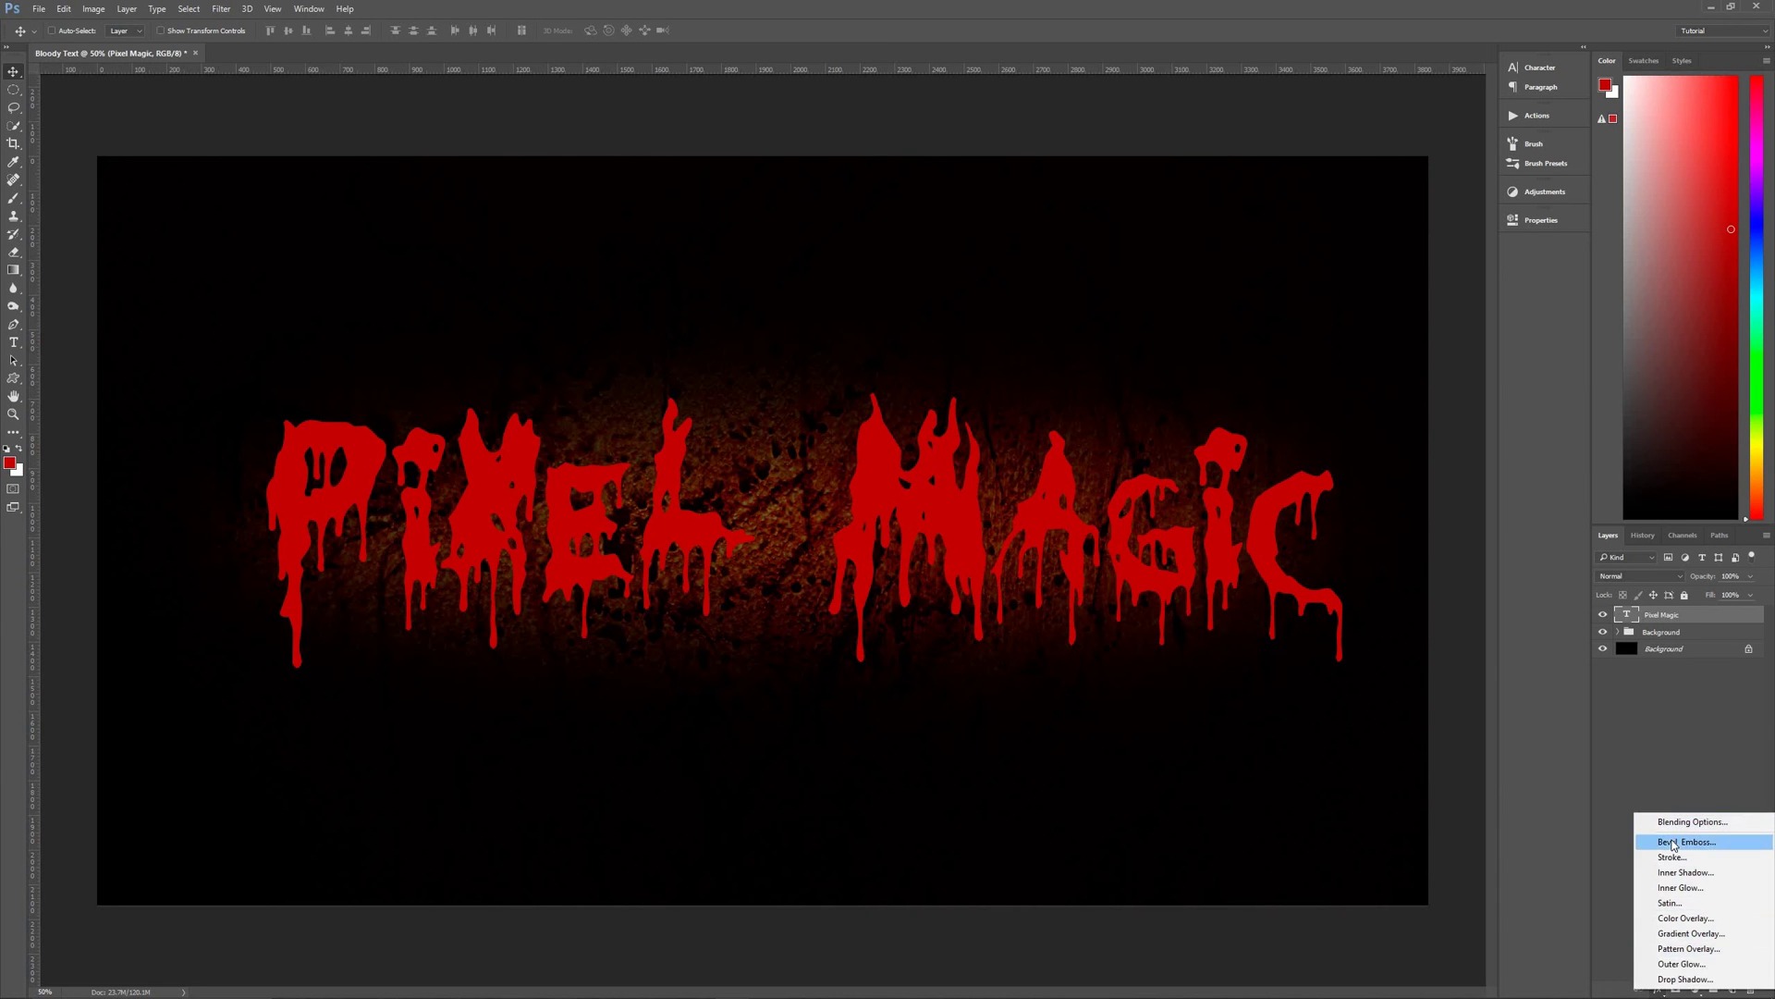
pyautogui.click(1683, 841)
pyautogui.moveTo(945, 170); pyautogui.dragTo(810, 37)
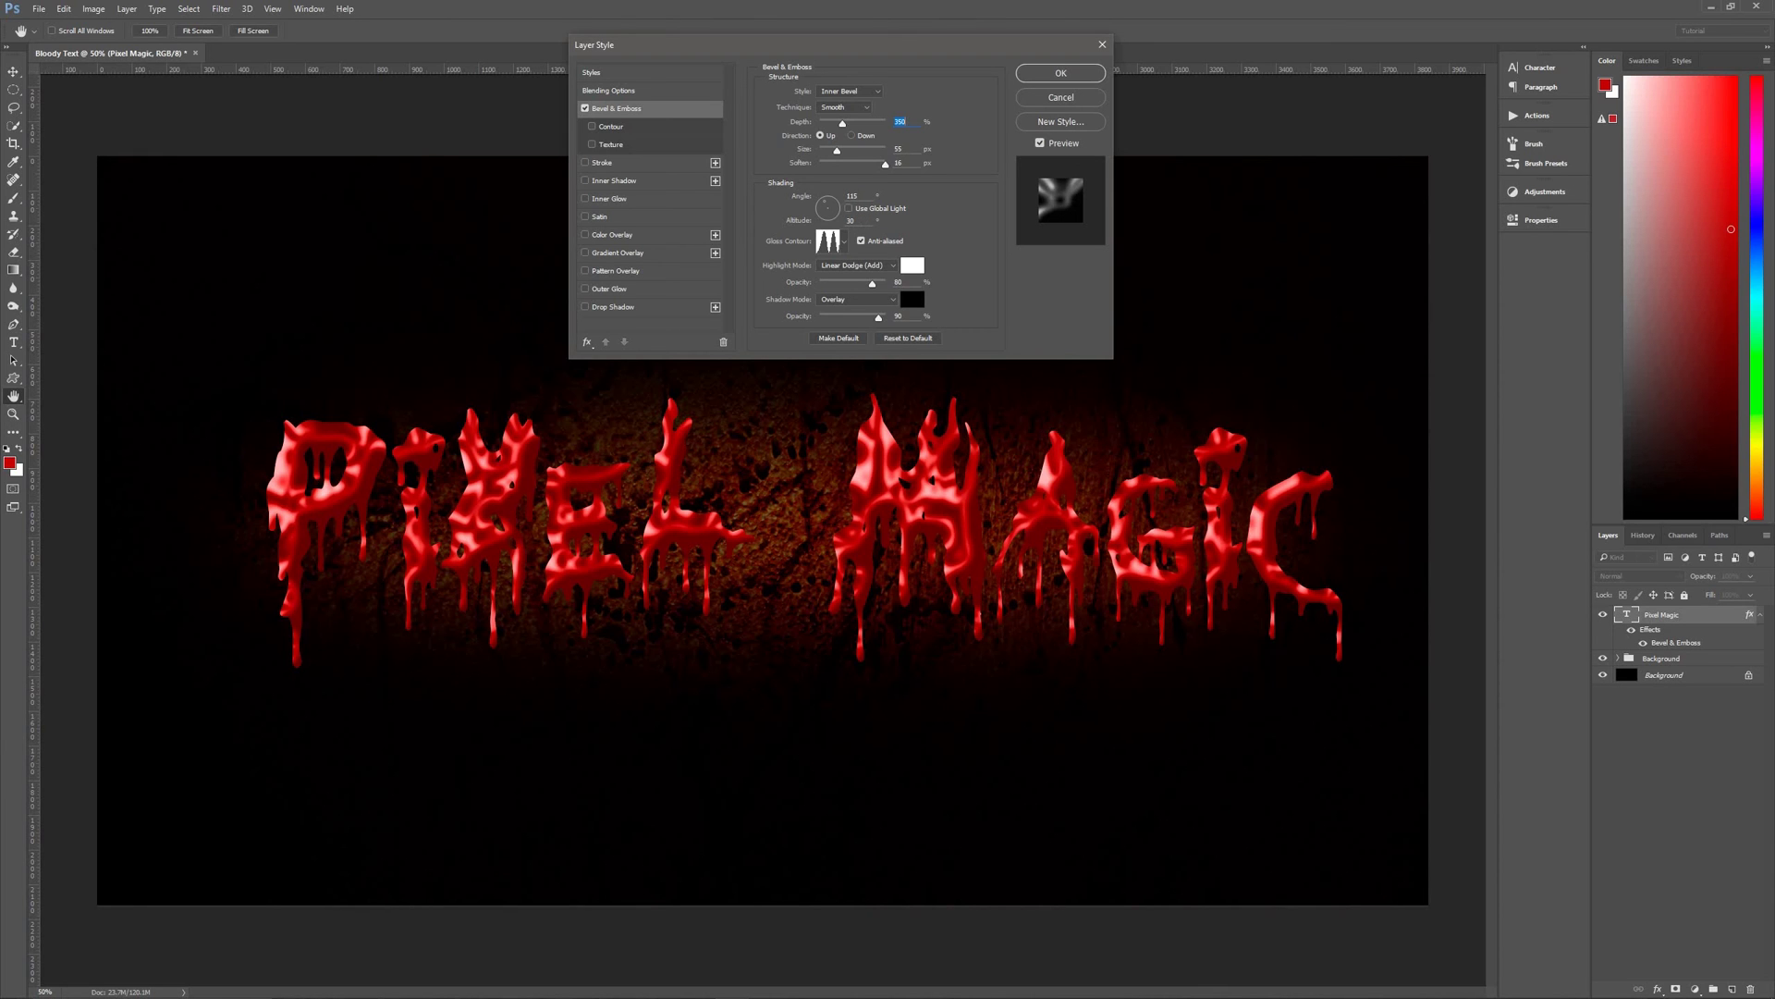
pyautogui.click(845, 242)
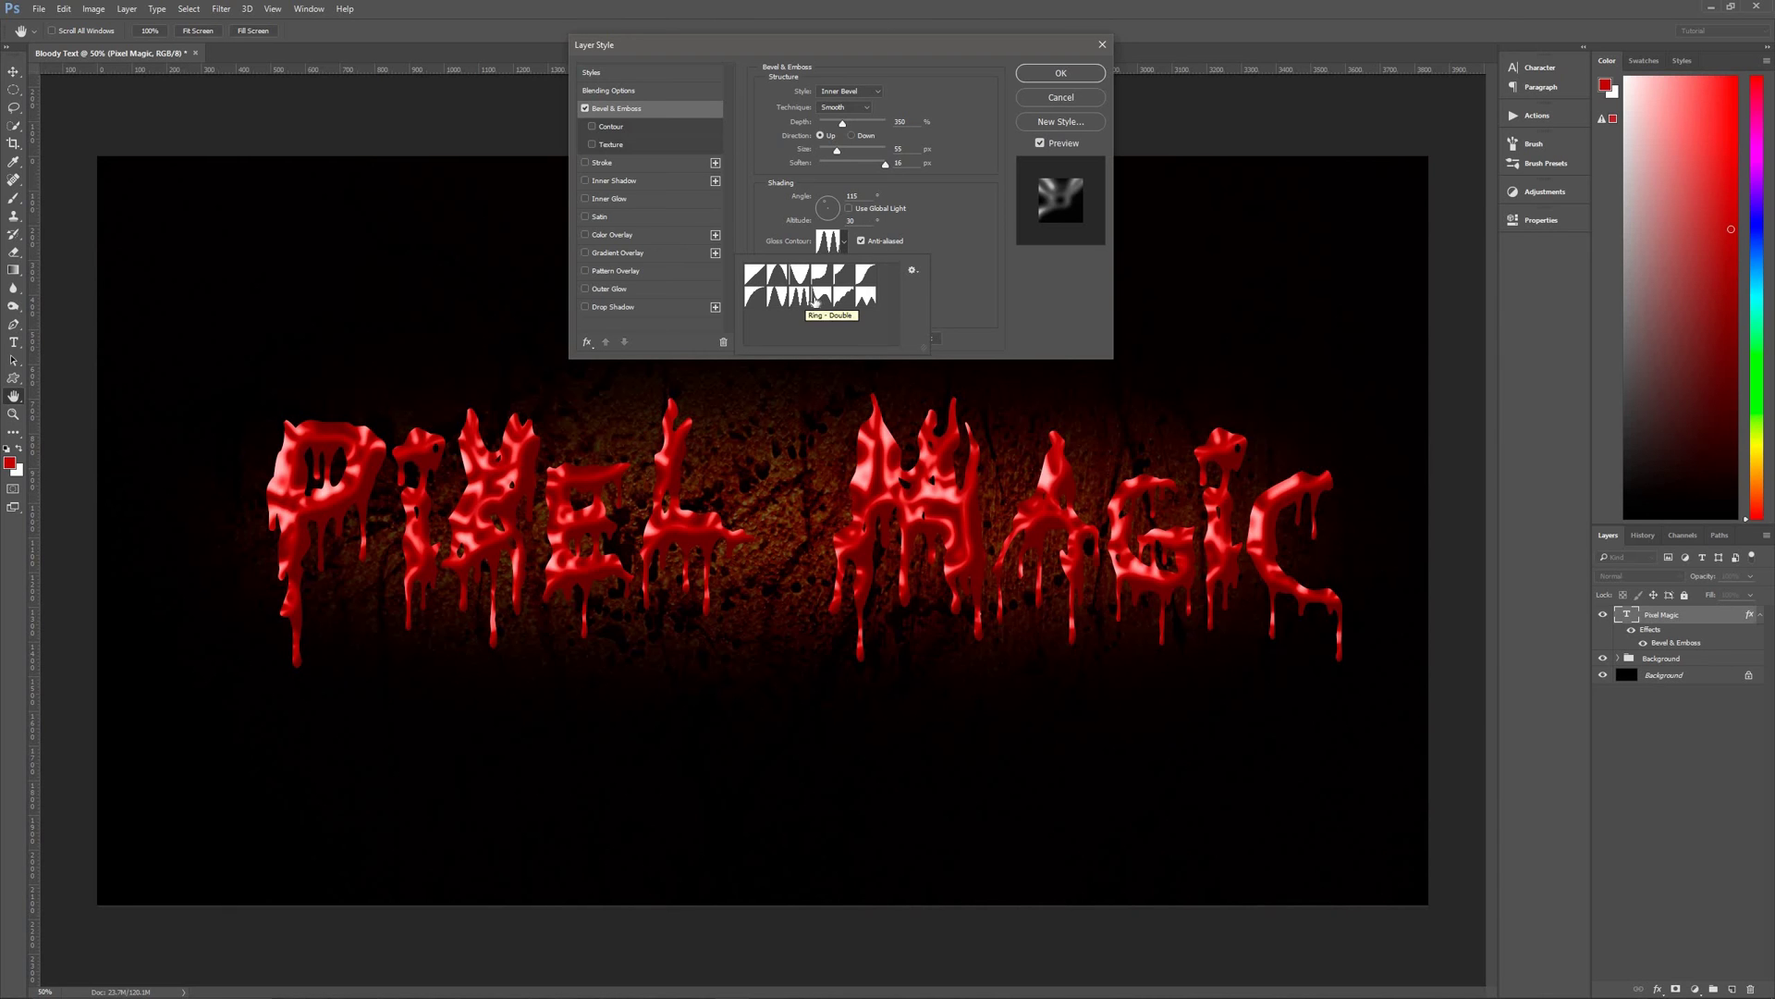
pyautogui.click(874, 247)
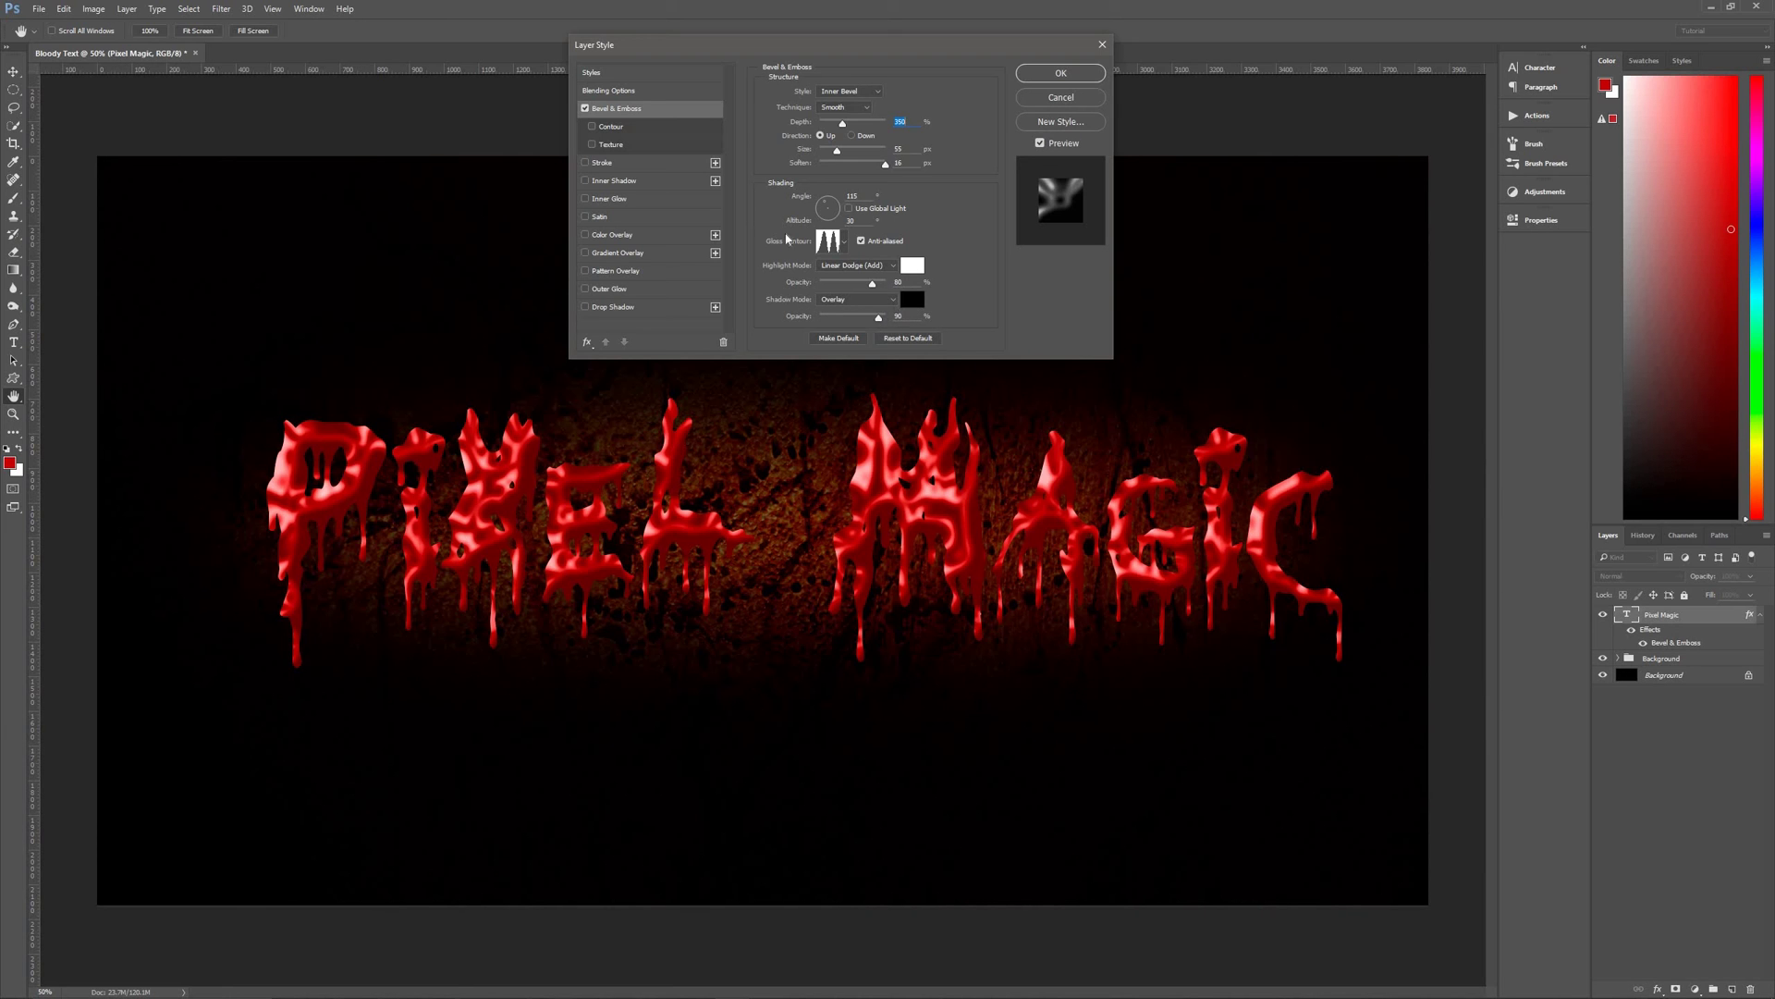
# Enable Contour on the bevel and apply a new contour shape preset.
pyautogui.click(602, 127)
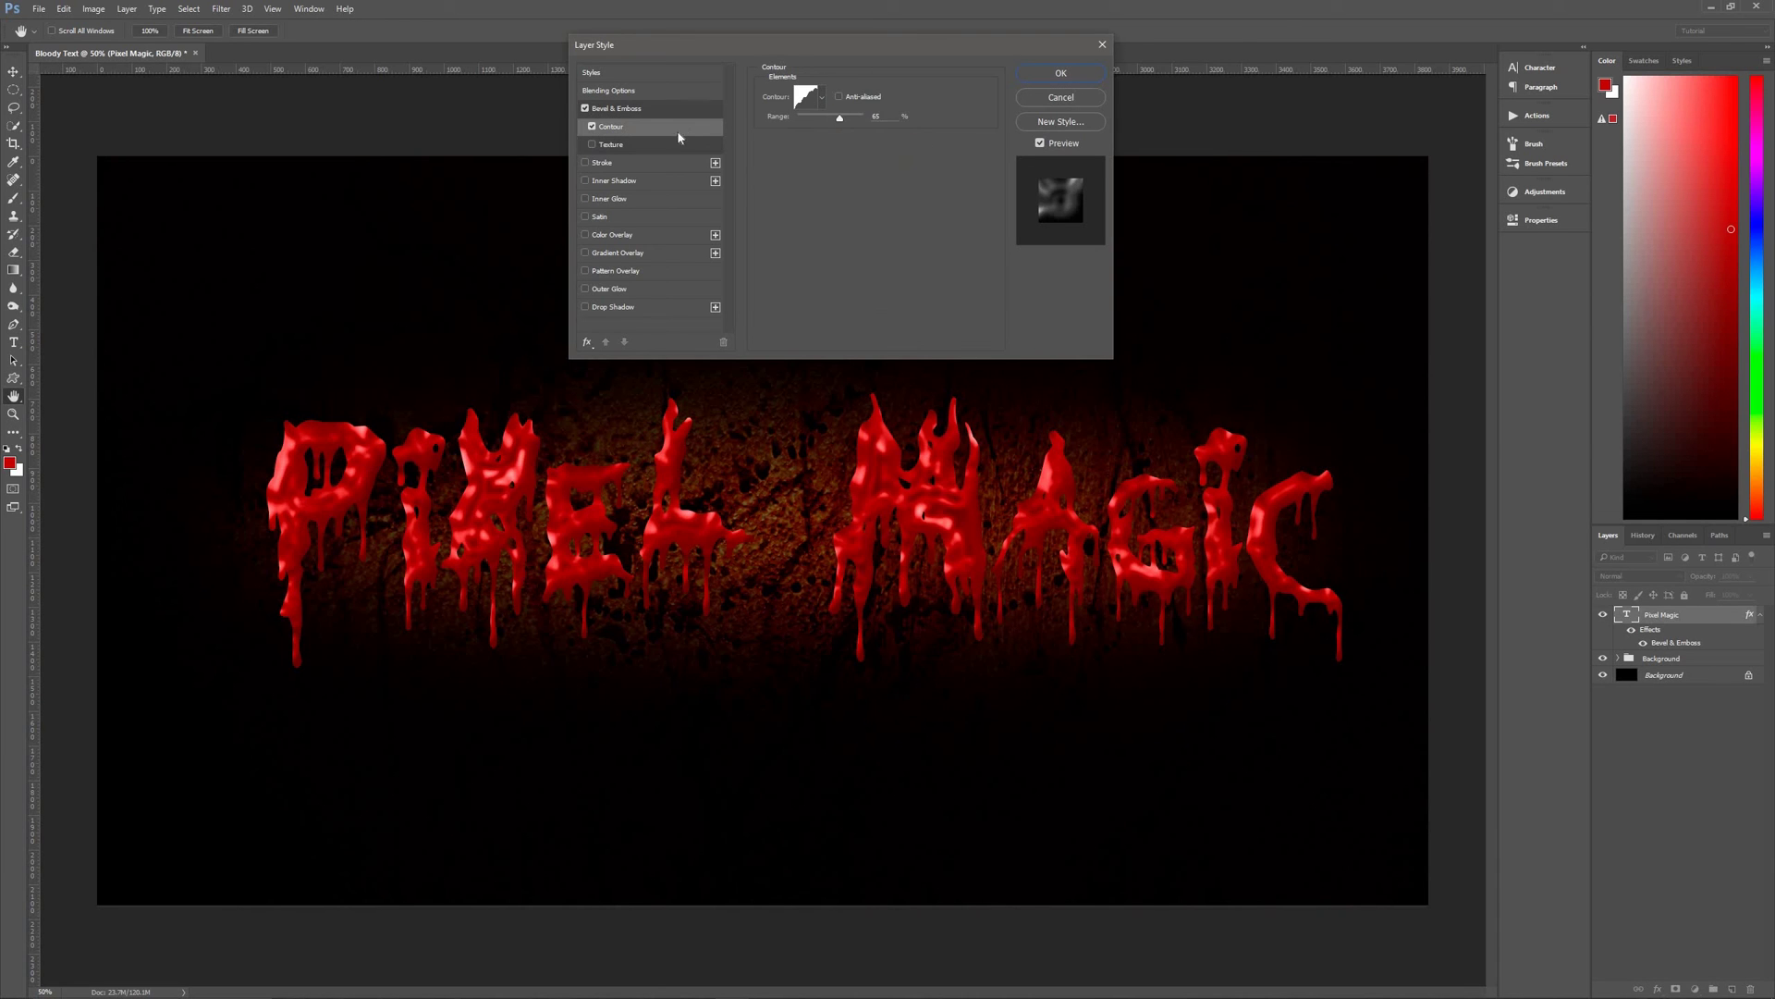
pyautogui.click(822, 98)
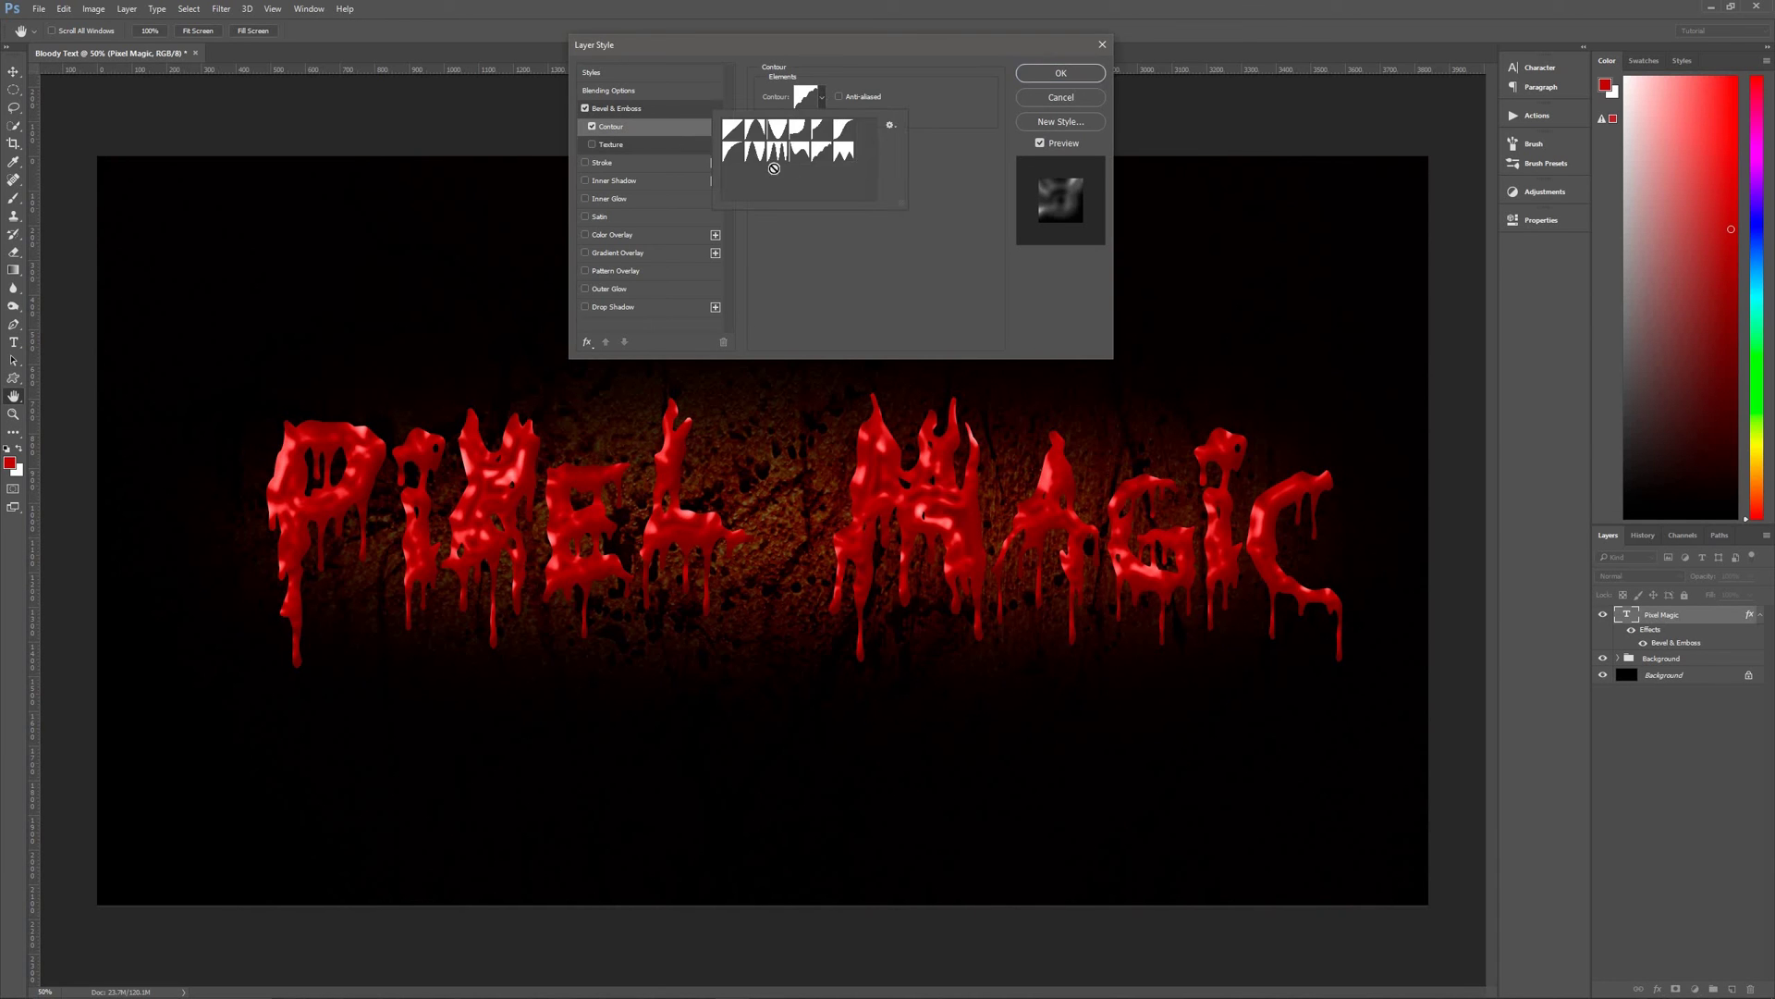
pyautogui.doubleClick(828, 164)
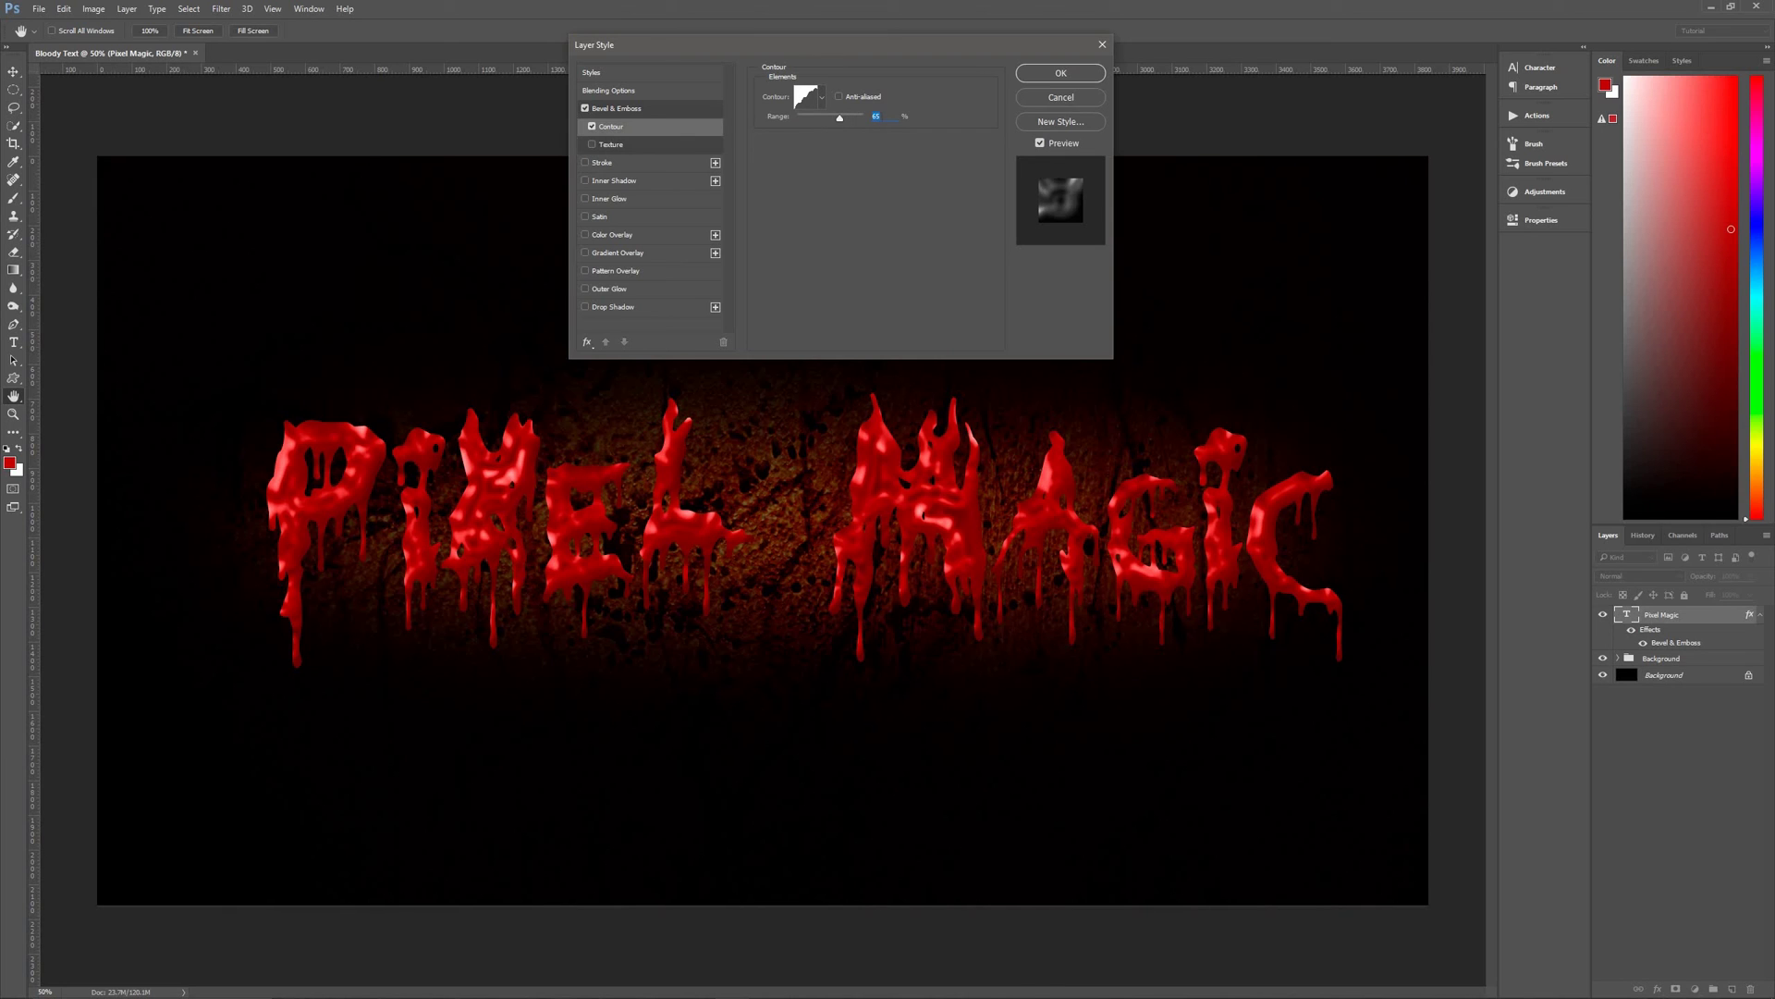
# Enable bevel Texture with the Styrofoam pattern from the Texture Fill 2 set.
pyautogui.click(640, 144)
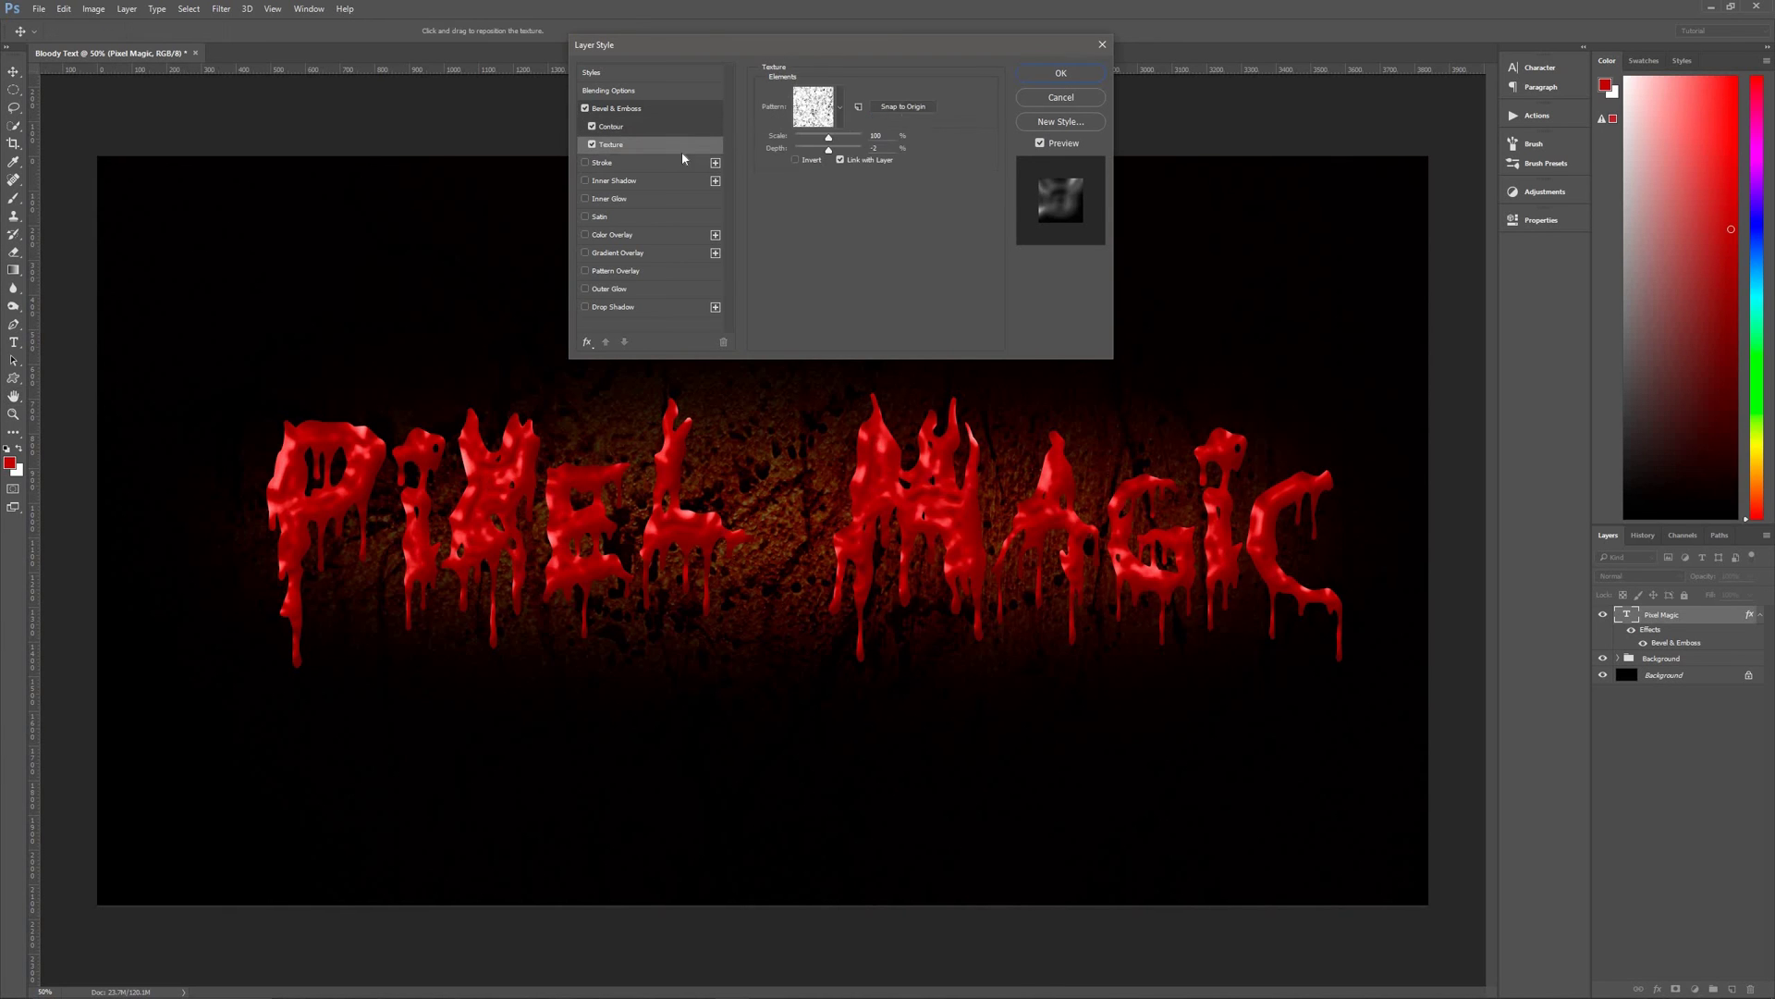
pyautogui.click(842, 109)
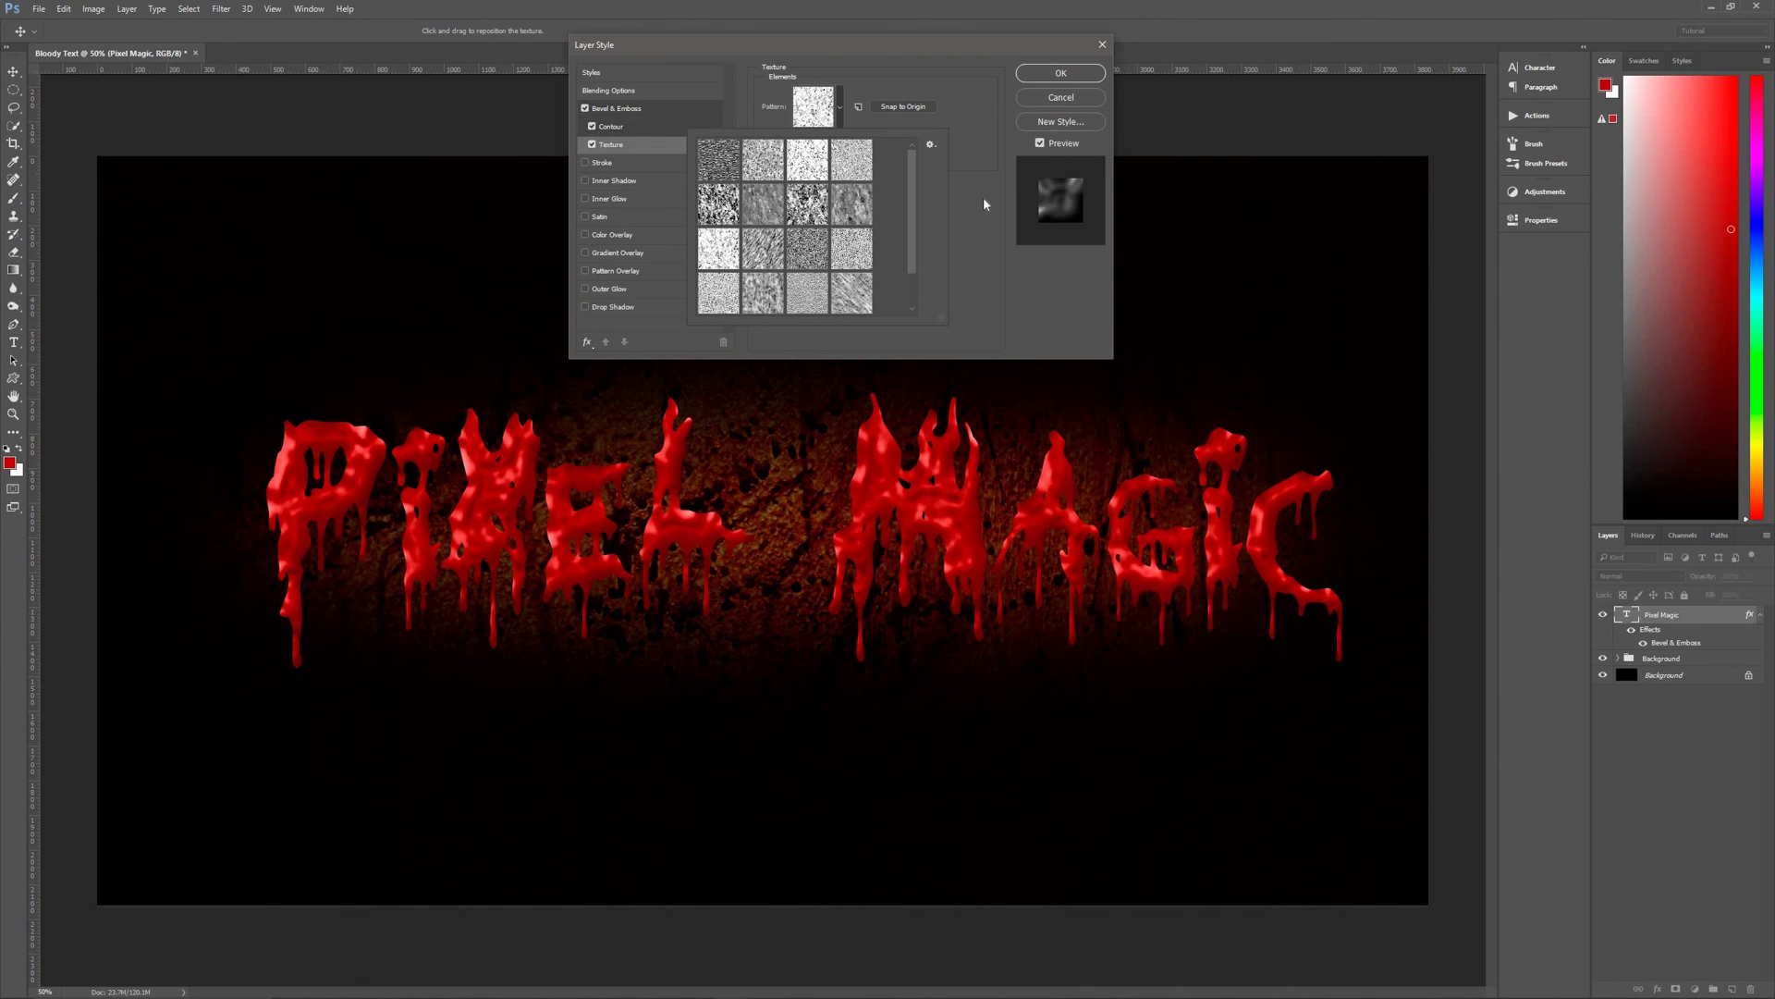
pyautogui.click(841, 108)
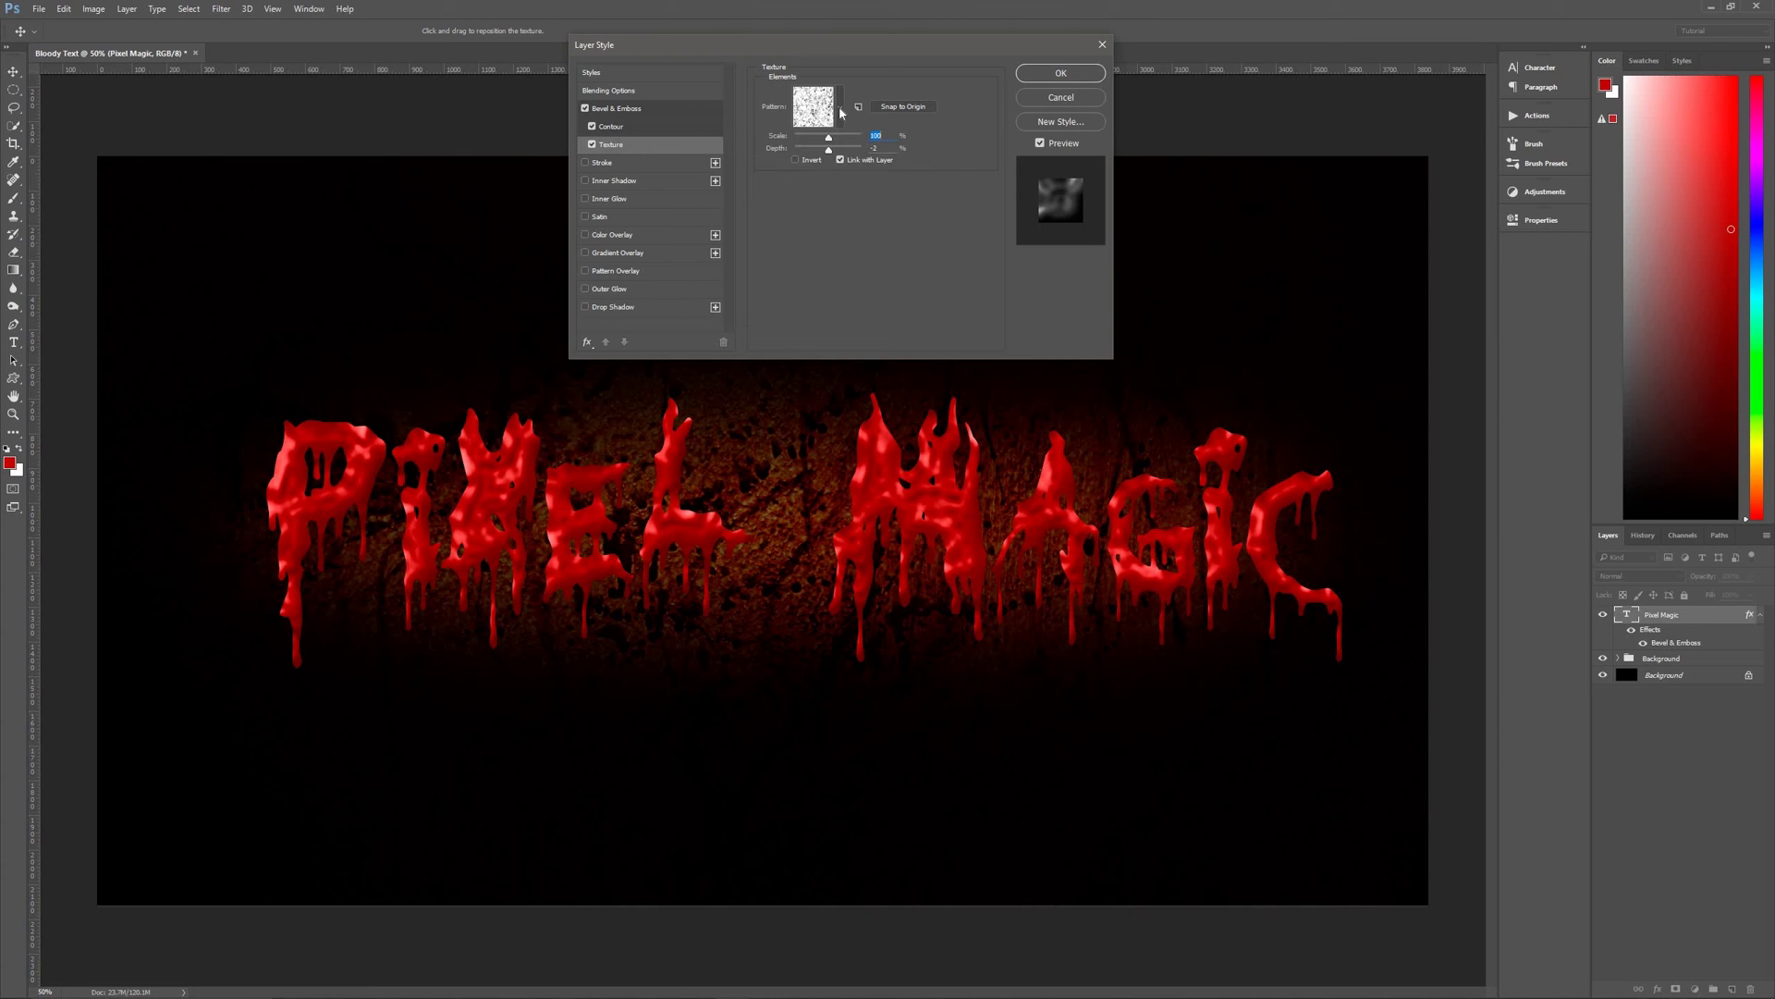
pyautogui.click(840, 108)
pyautogui.click(931, 146)
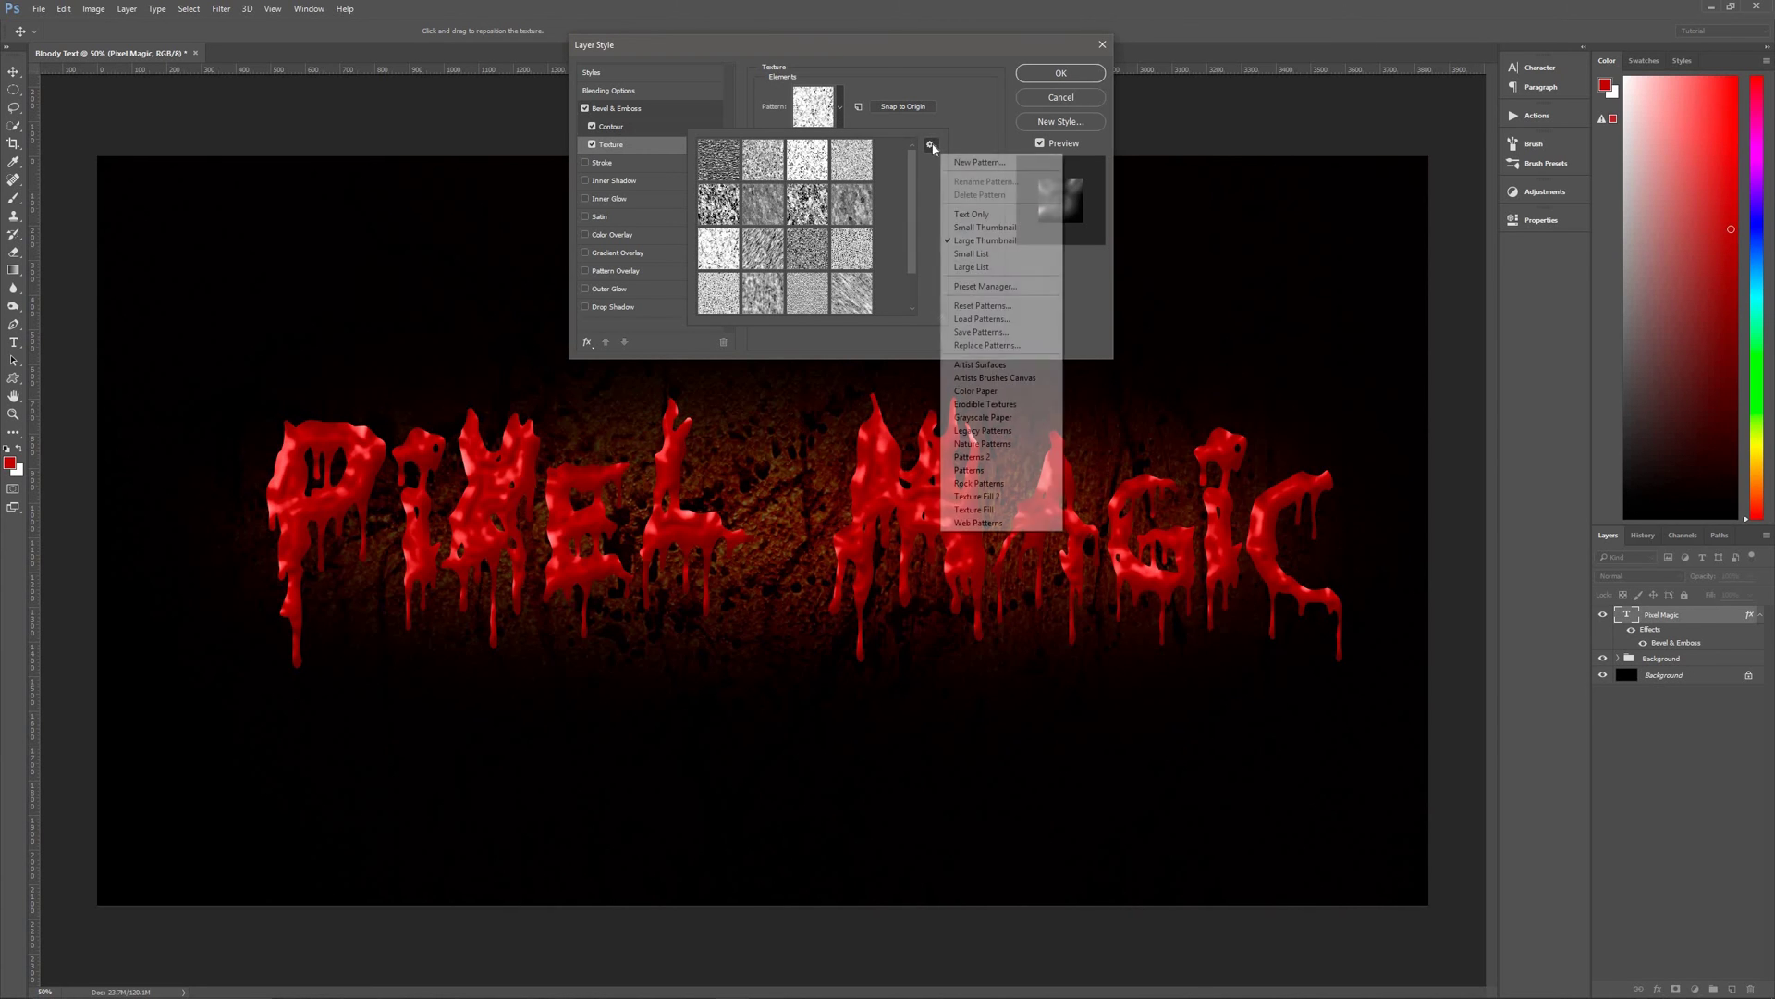
pyautogui.click(999, 499)
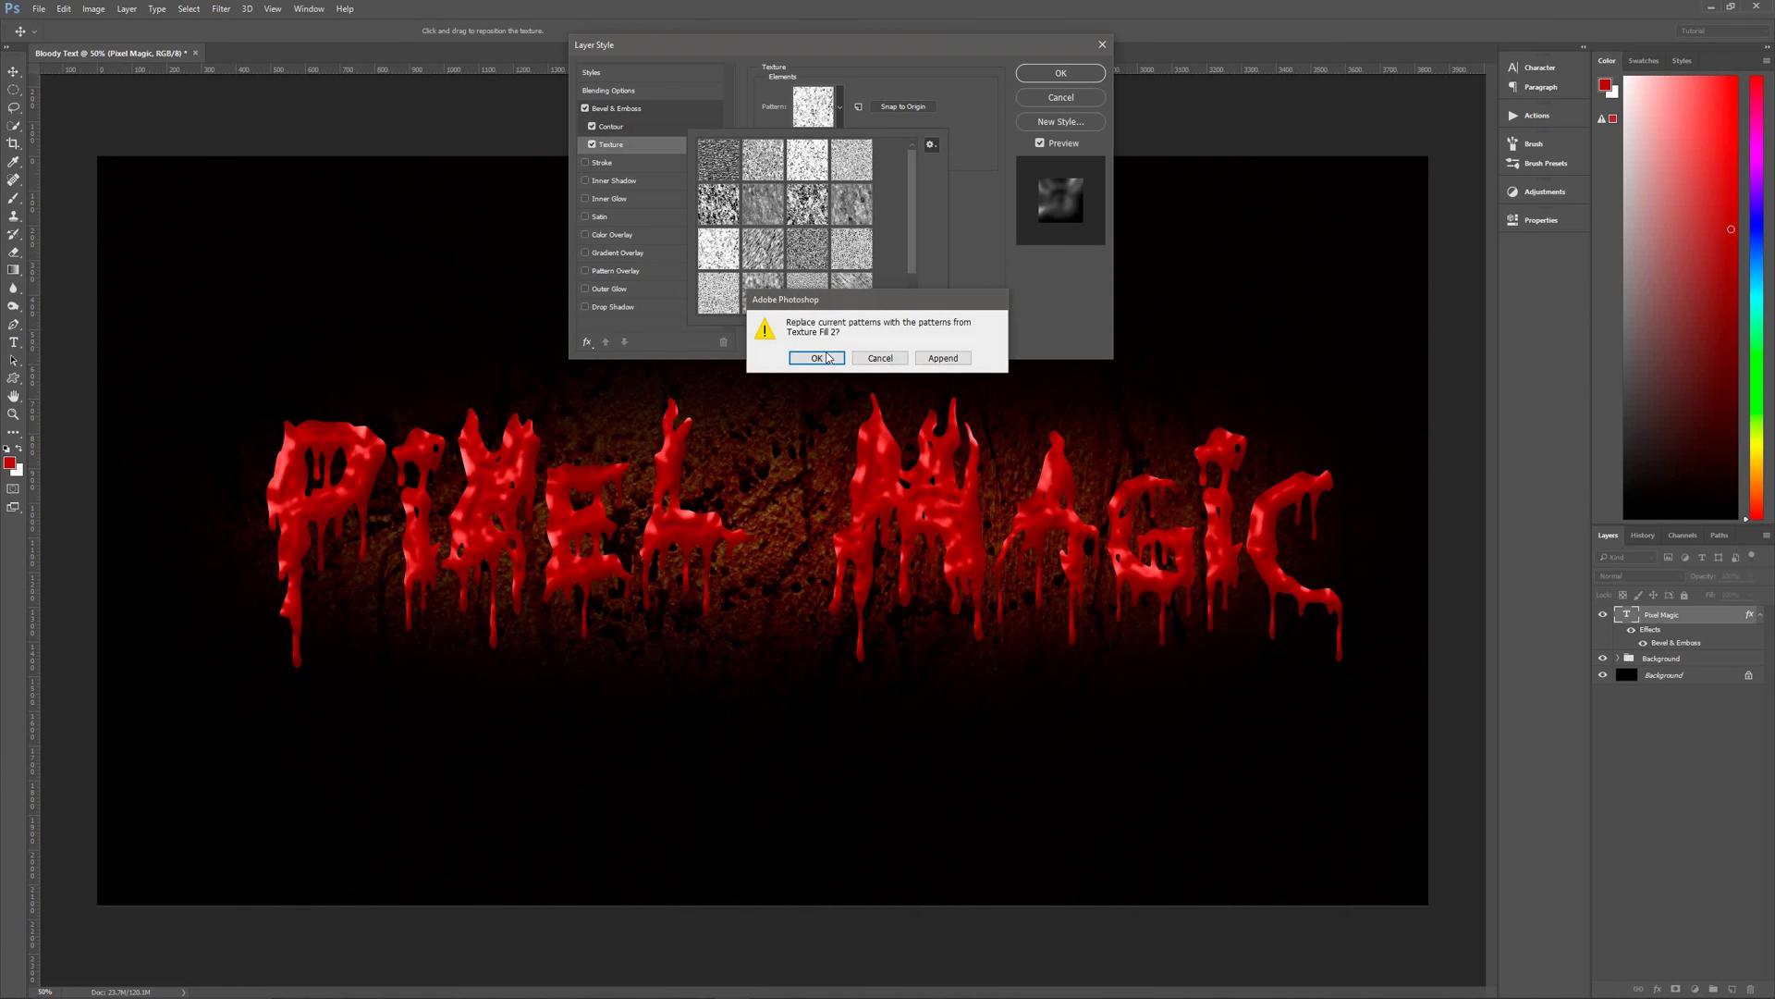
pyautogui.press('Return')
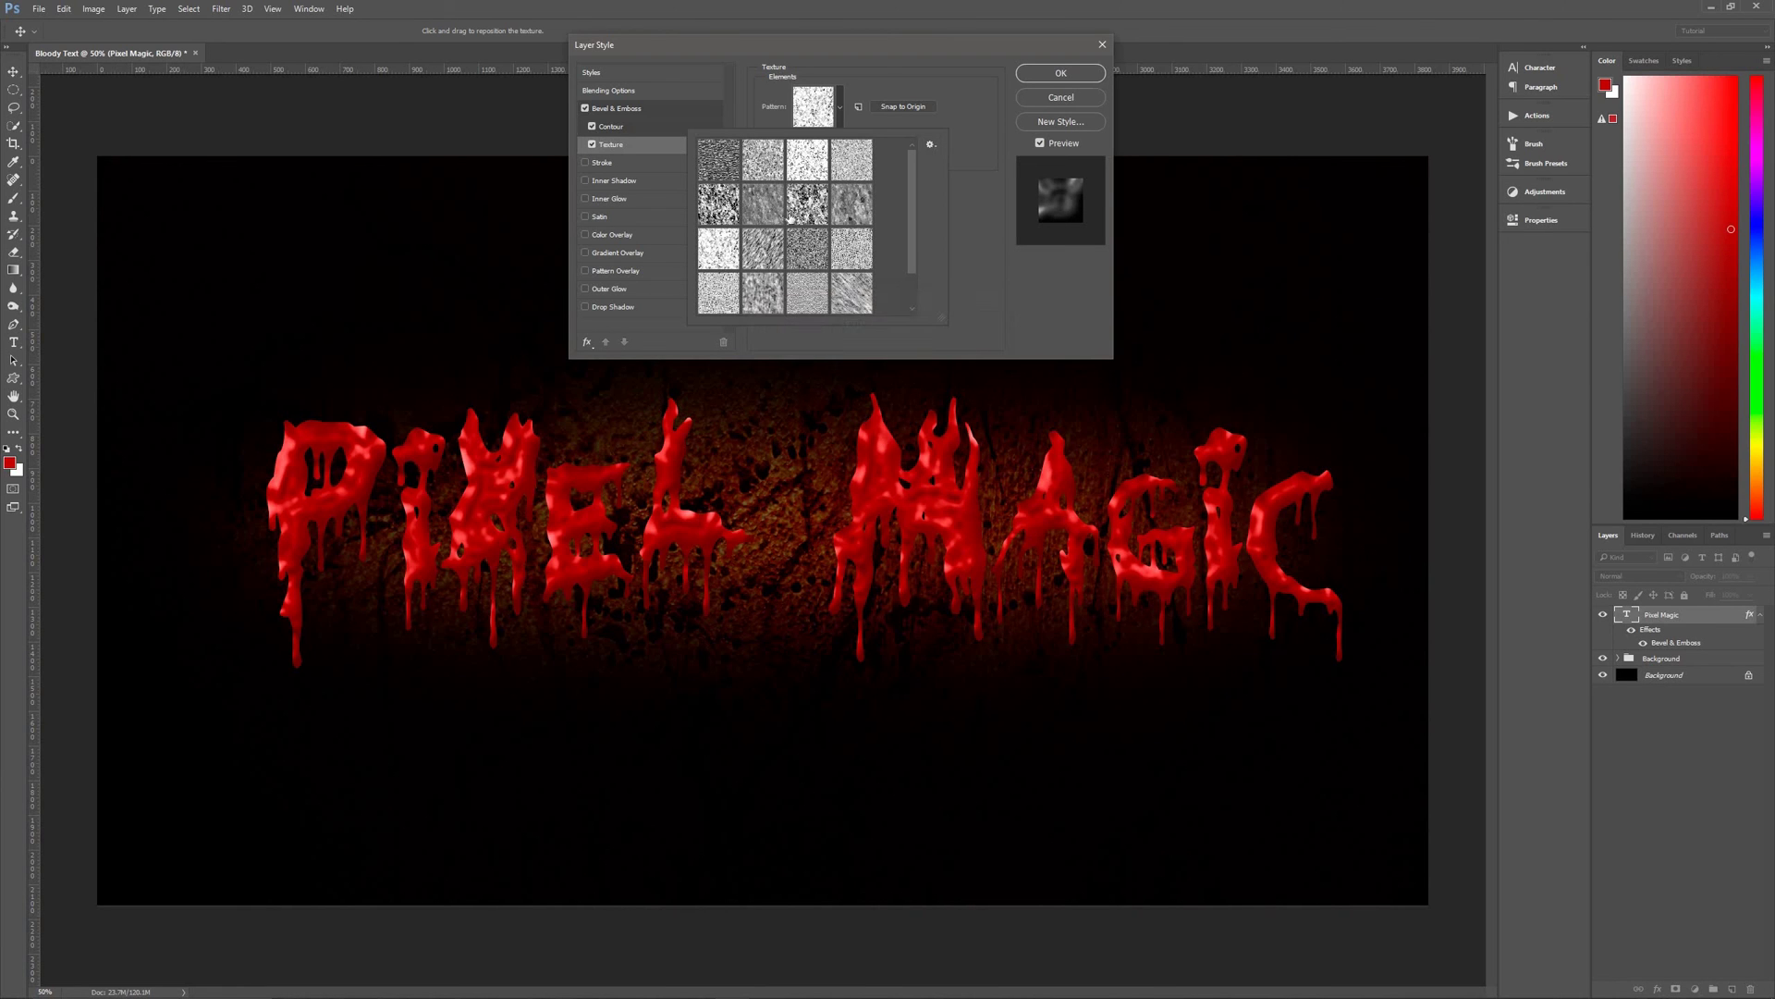
pyautogui.doubleClick(720, 250)
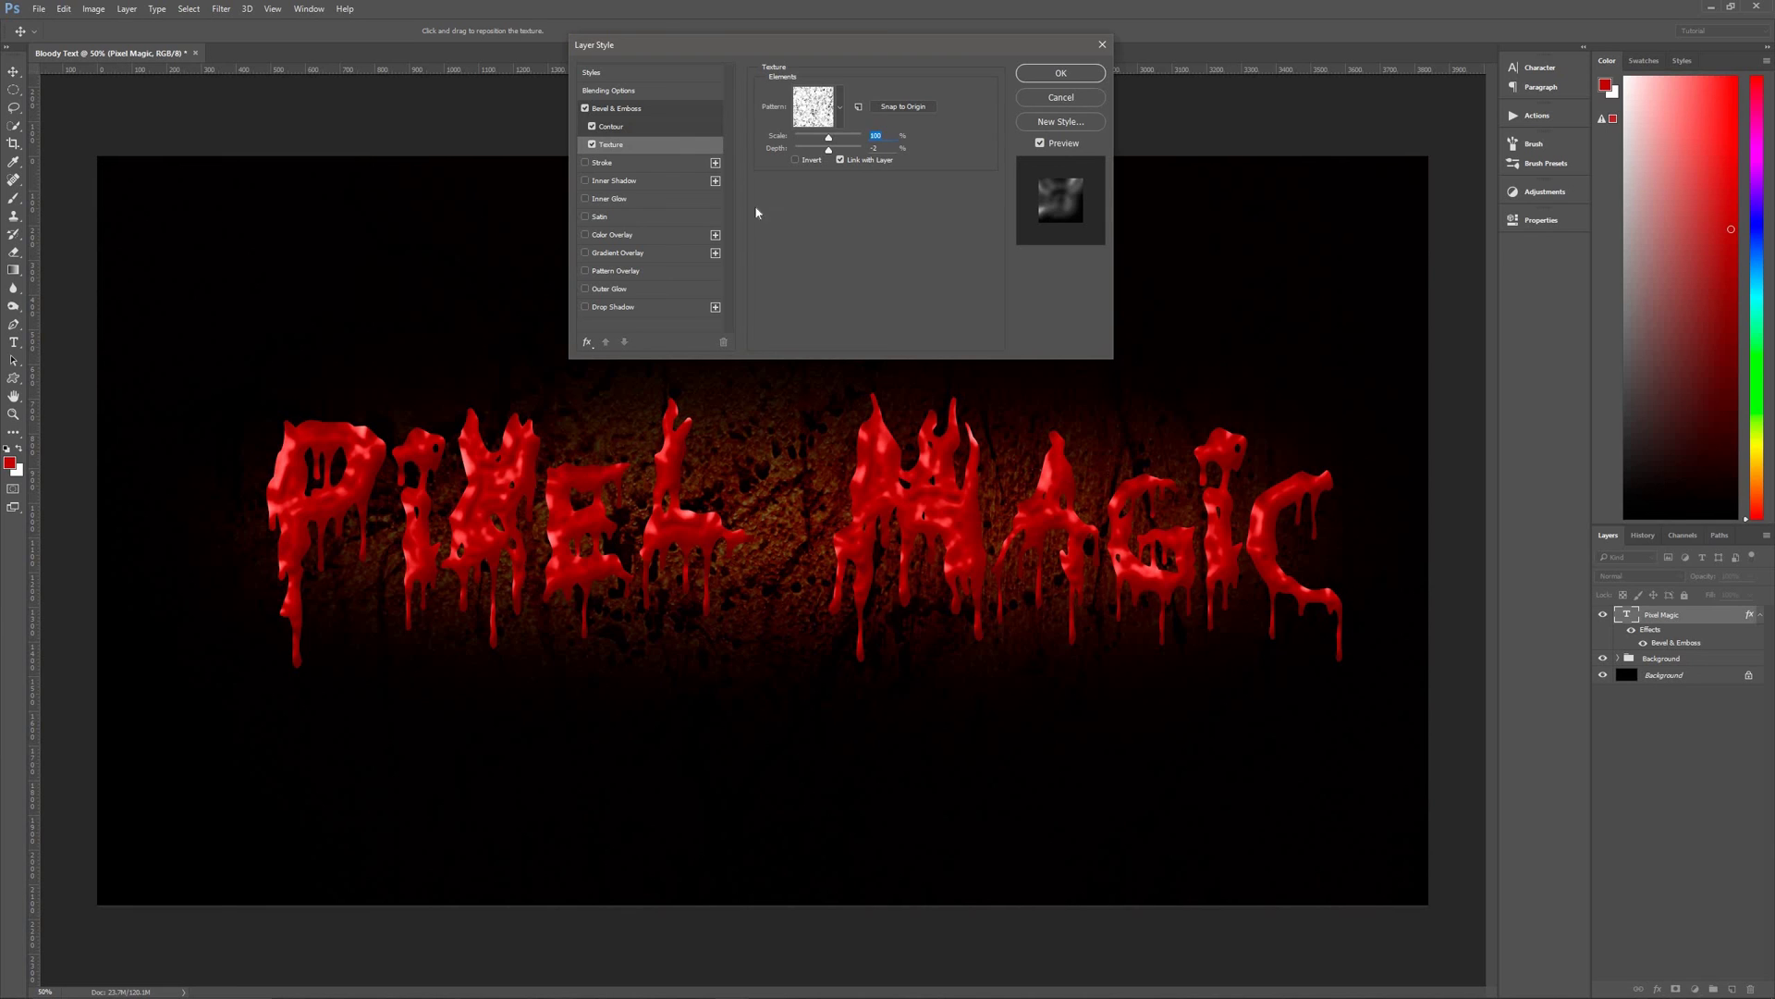
# Add a gradient Stroke in Linear Dodge (Add) mode, aligned with the layer, and edit its gradient.
pyautogui.click(606, 163)
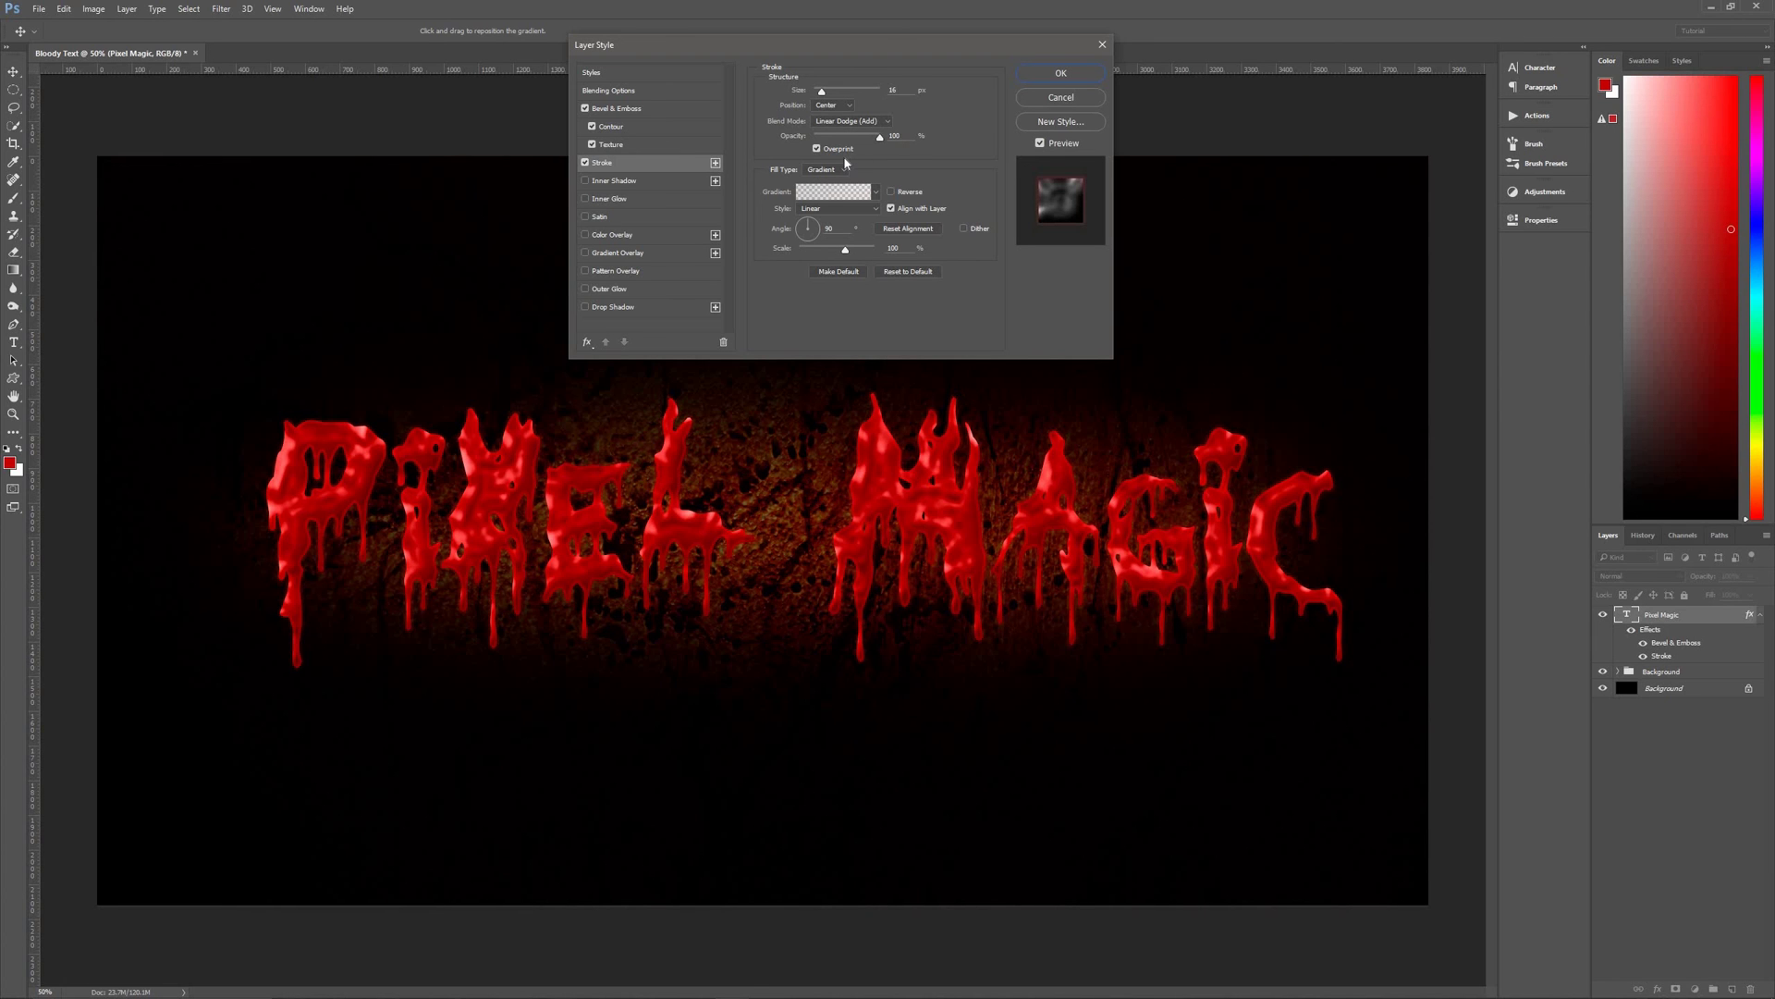
pyautogui.click(891, 207)
pyautogui.click(836, 195)
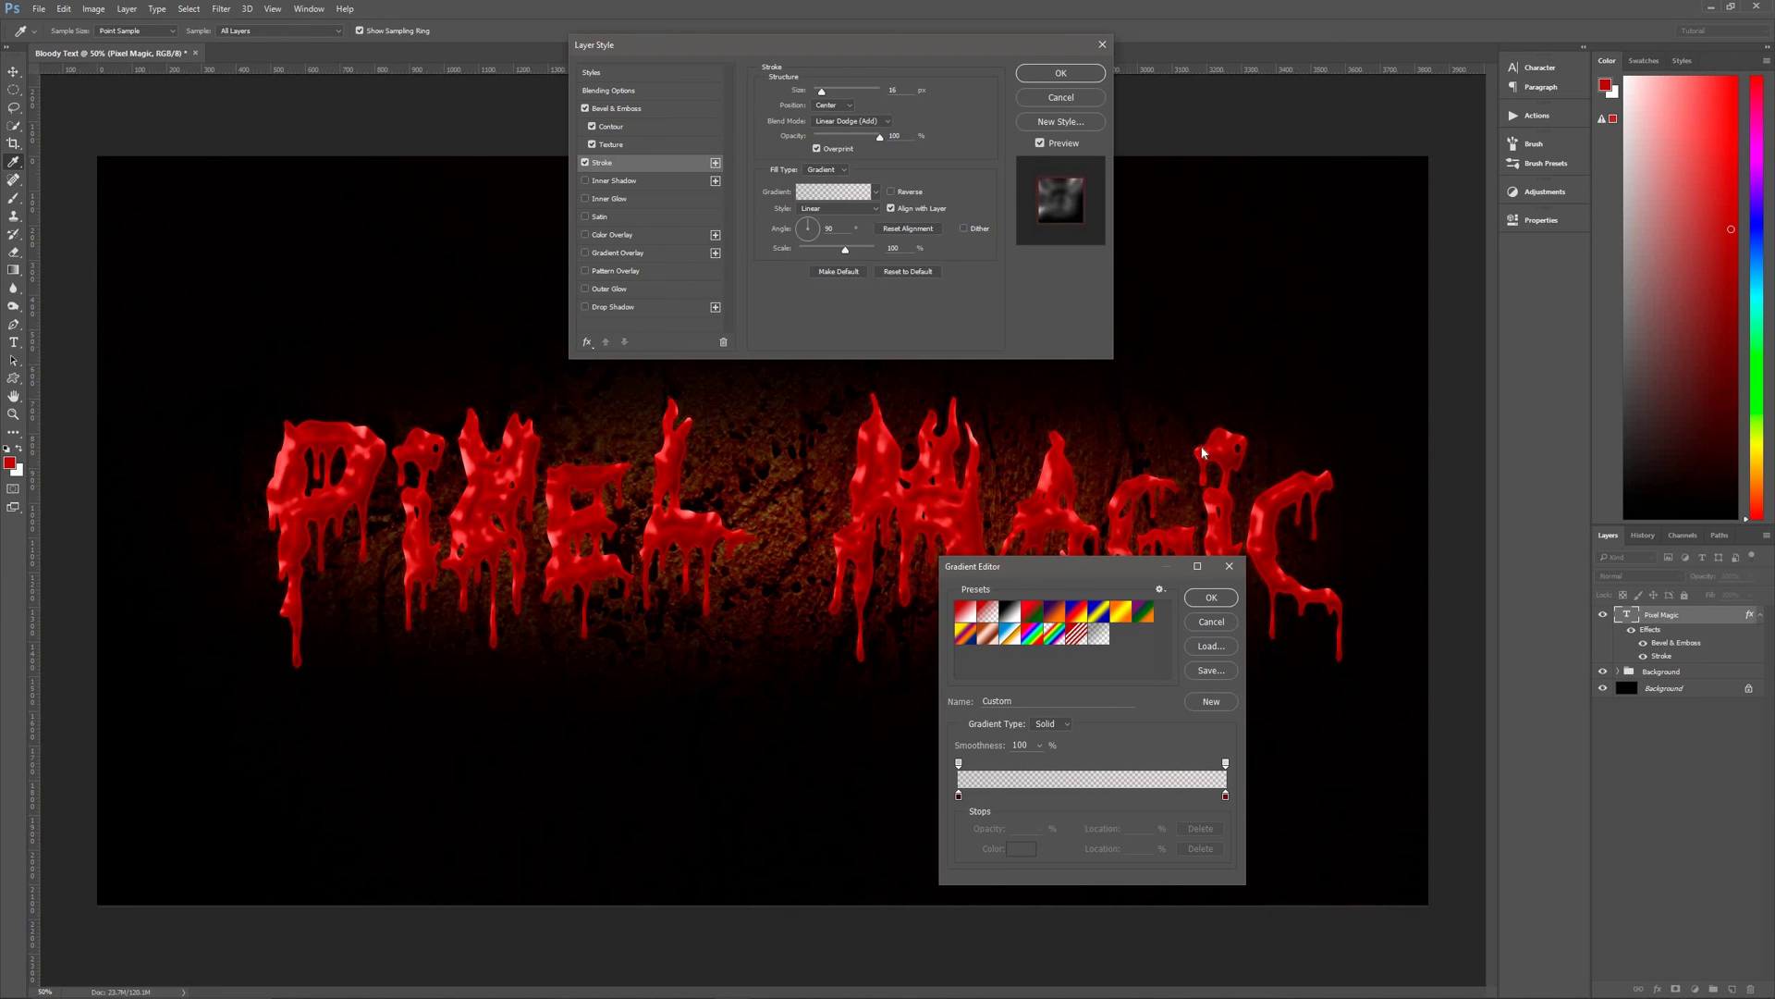
# Set the stroke gradient's opacity stops to 30% and 20%, colours #310e04 and #620404.
pyautogui.moveTo(1110, 566); pyautogui.dragTo(1297, 72)
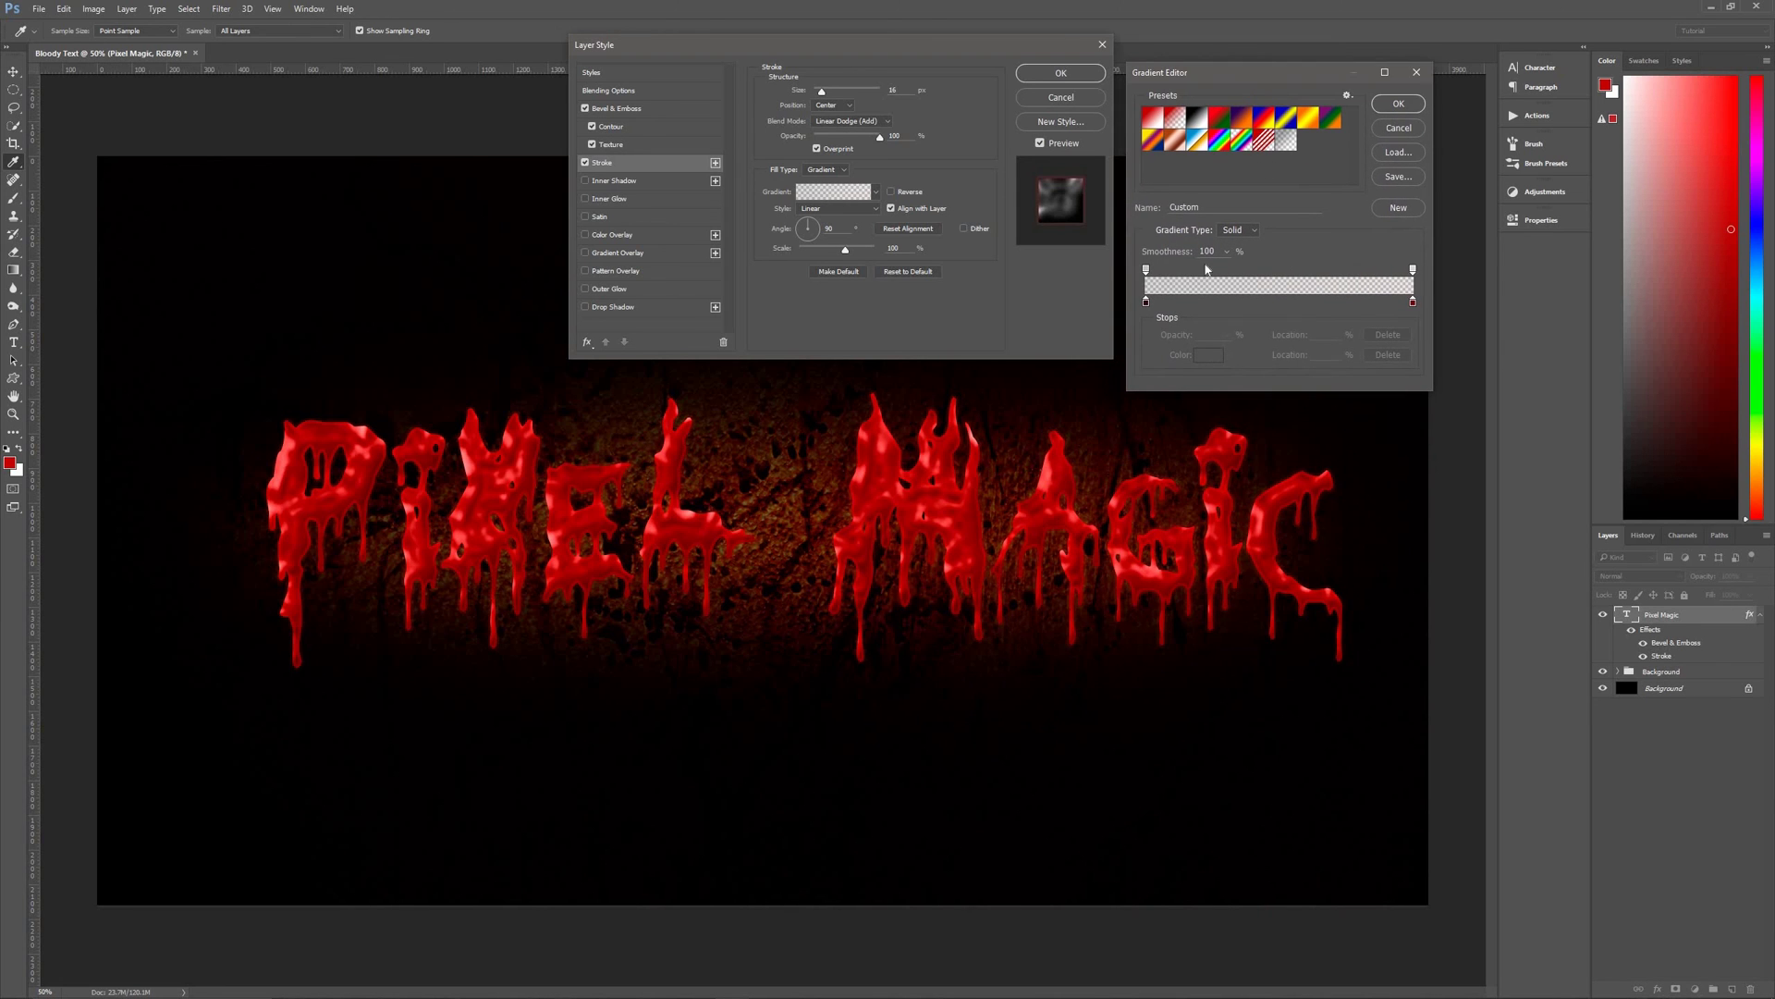
pyautogui.click(1146, 271)
pyautogui.click(1413, 270)
pyautogui.click(1147, 303)
pyautogui.click(1209, 355)
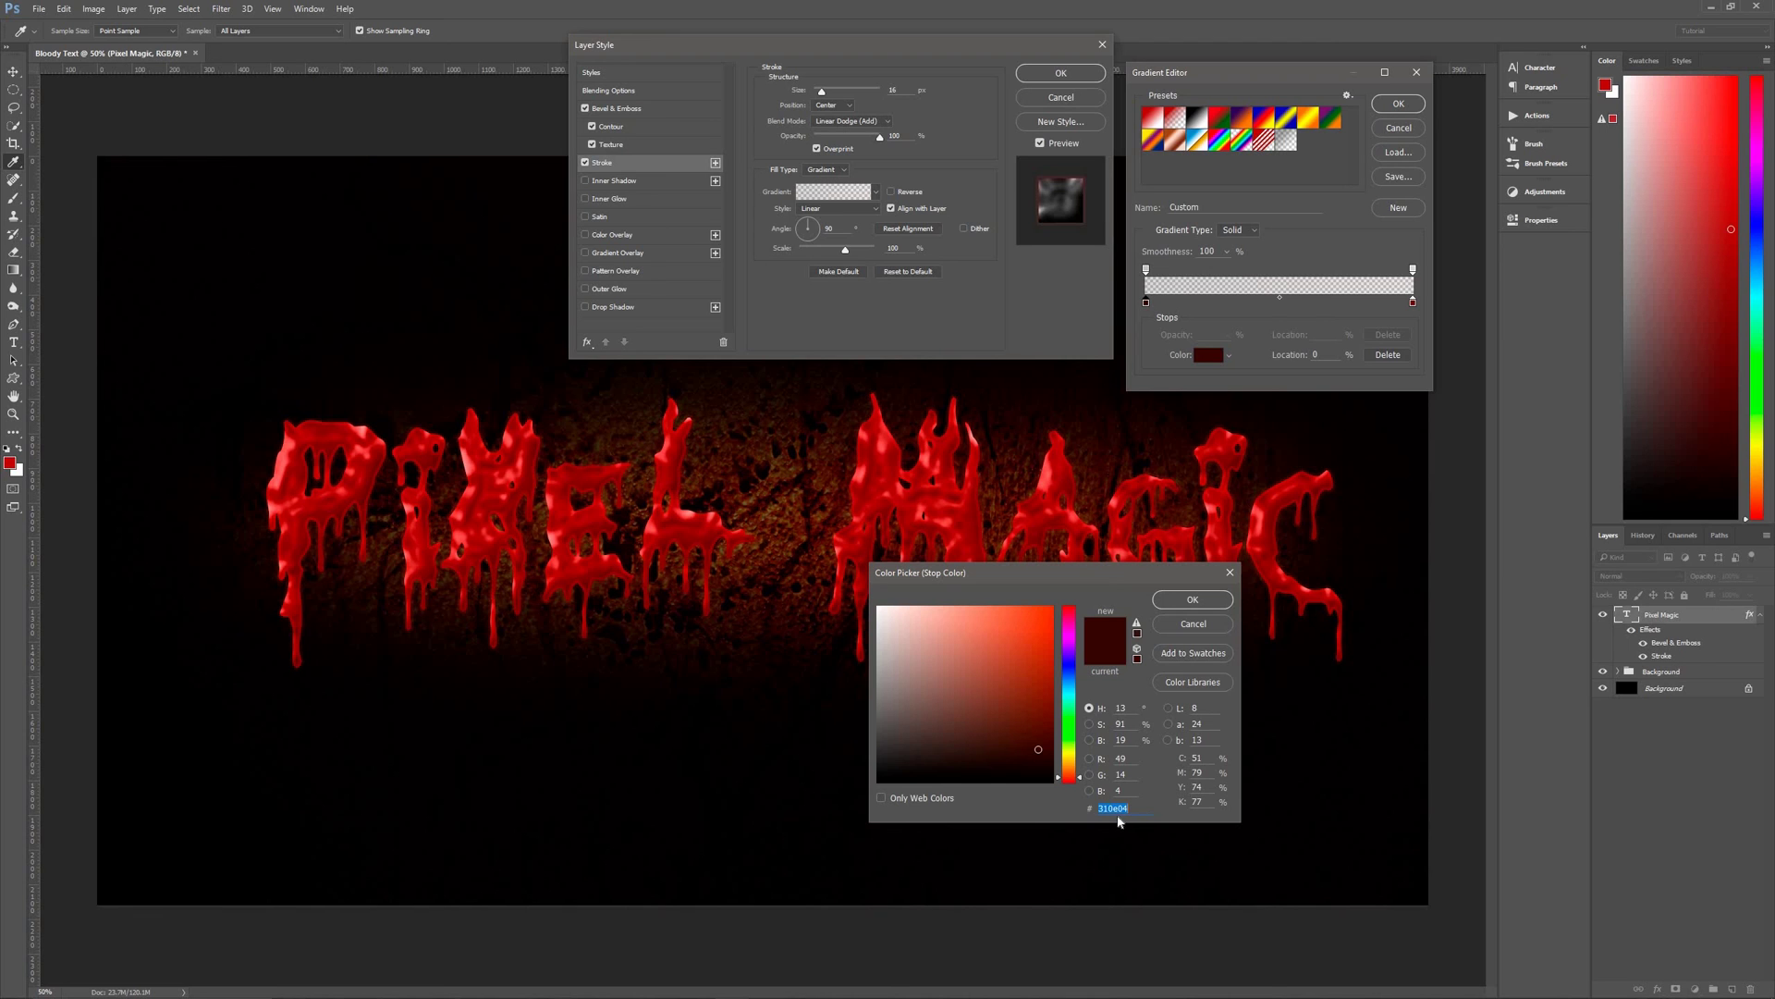
pyautogui.click(1173, 600)
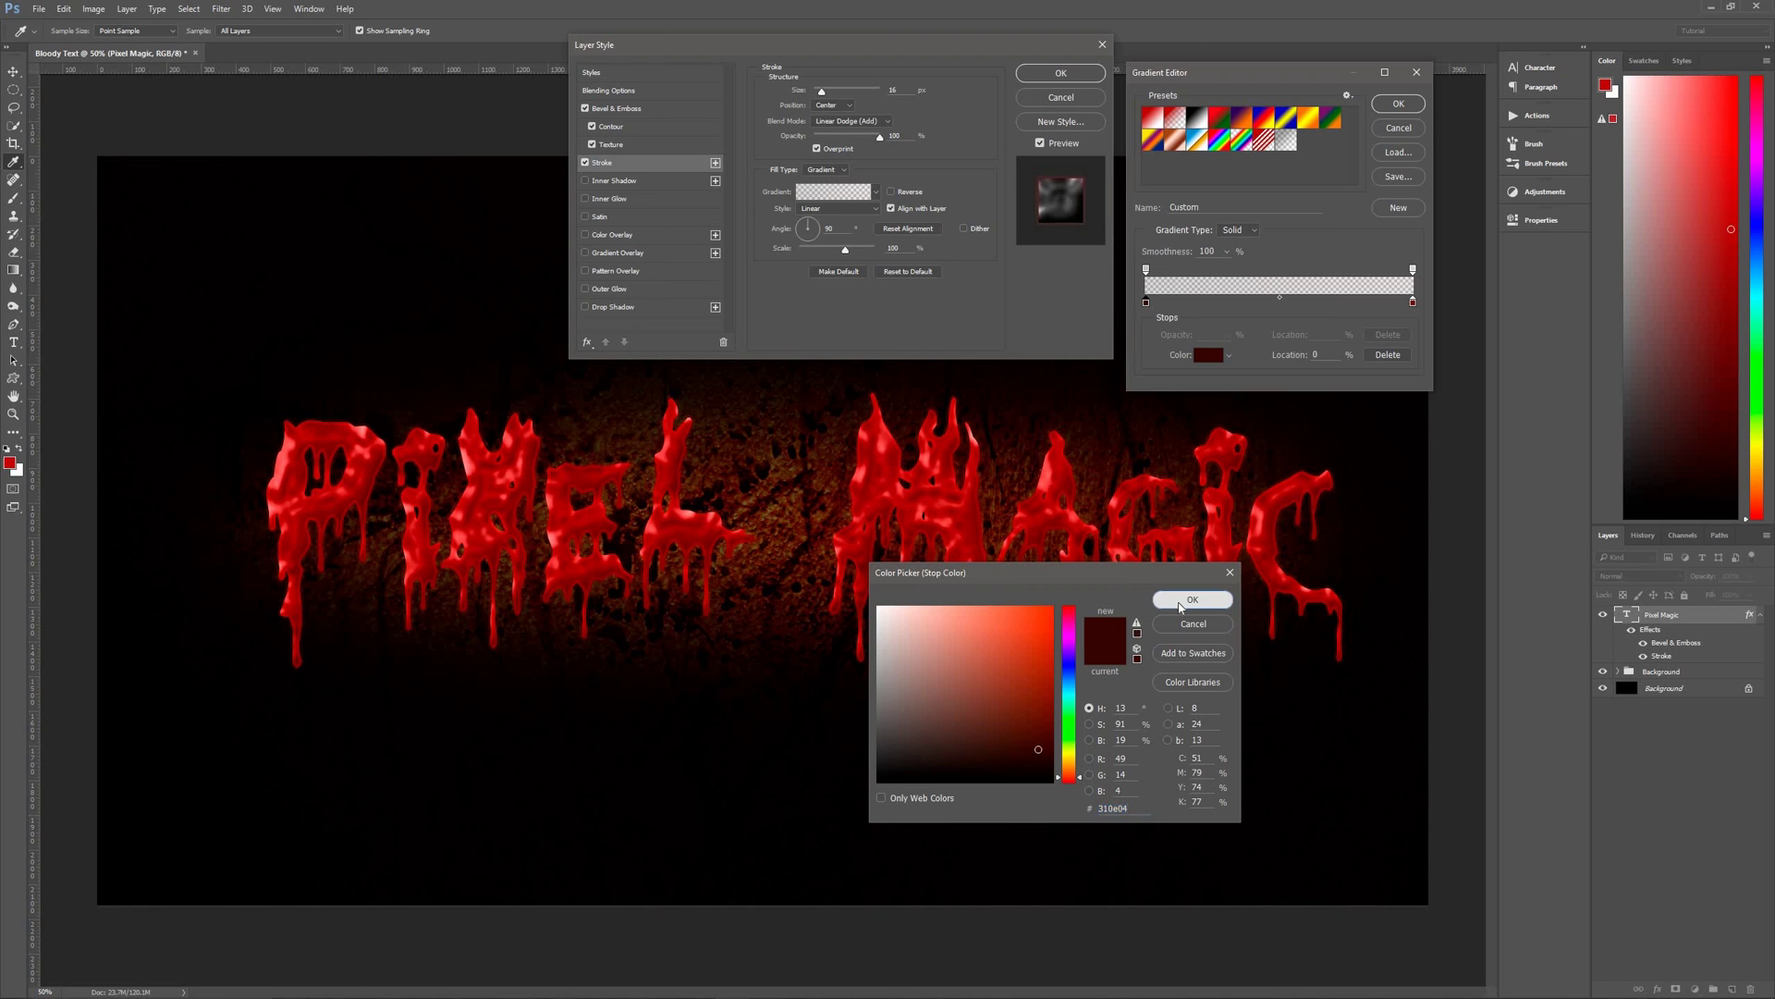
pyautogui.click(1413, 302)
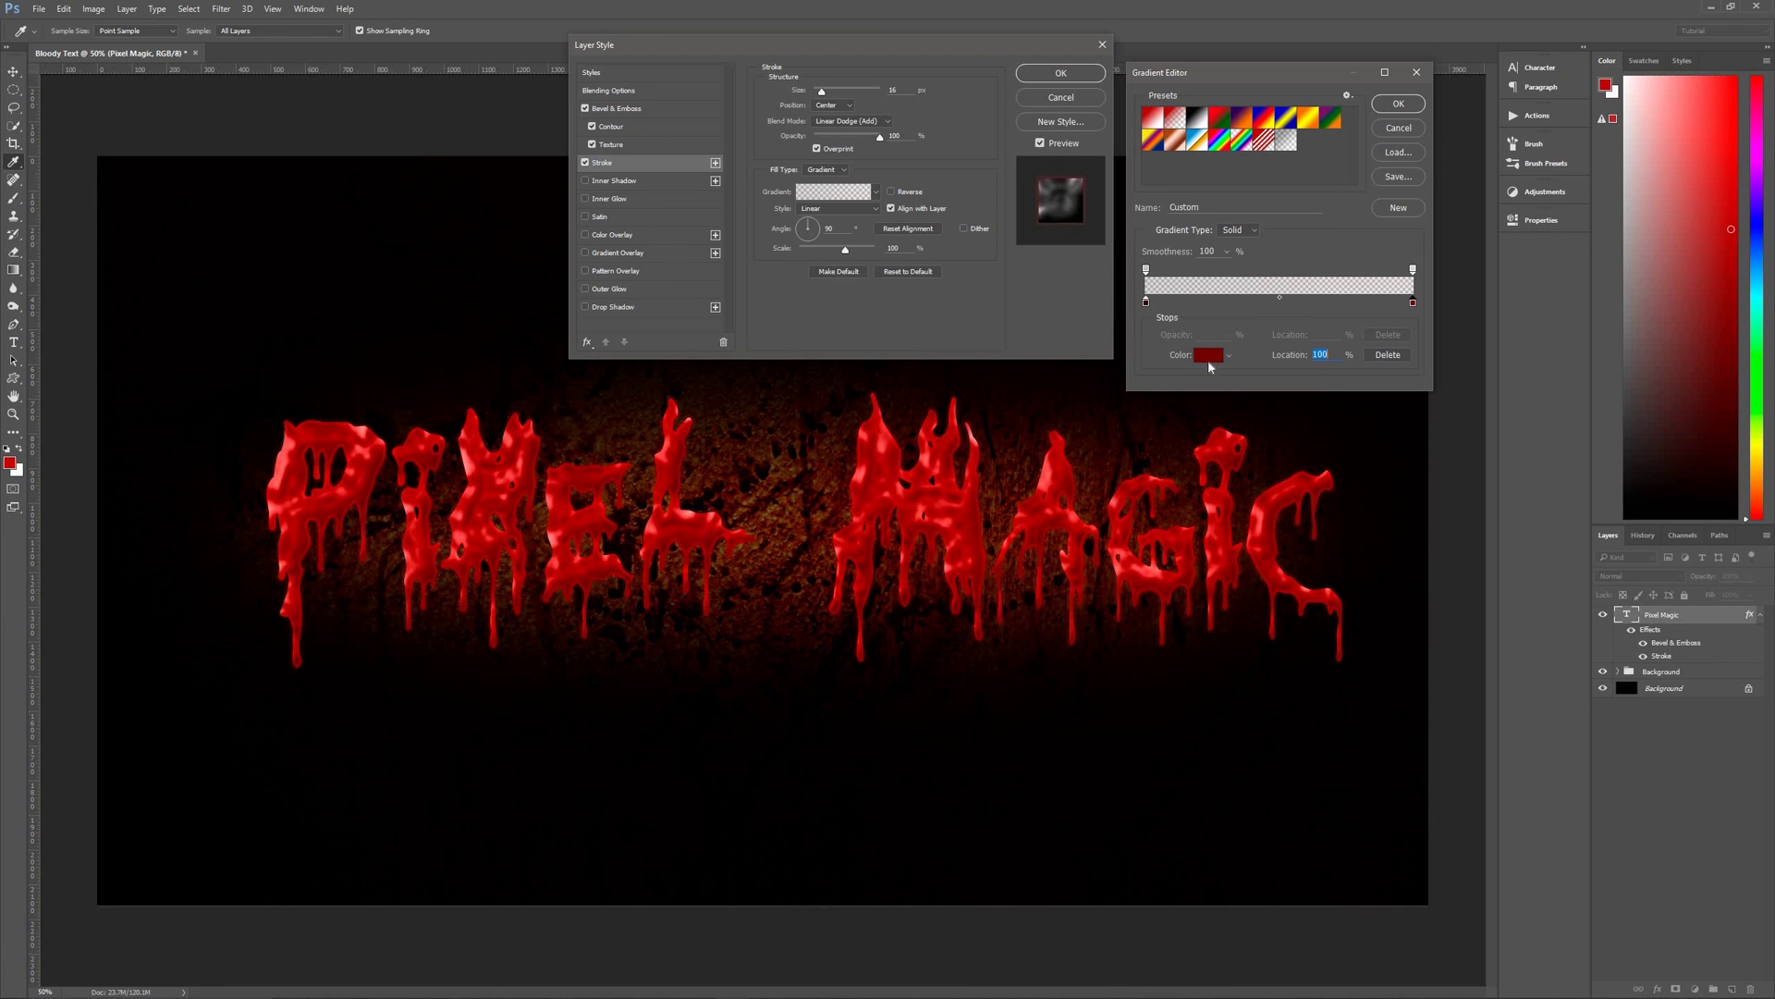
pyautogui.click(1208, 357)
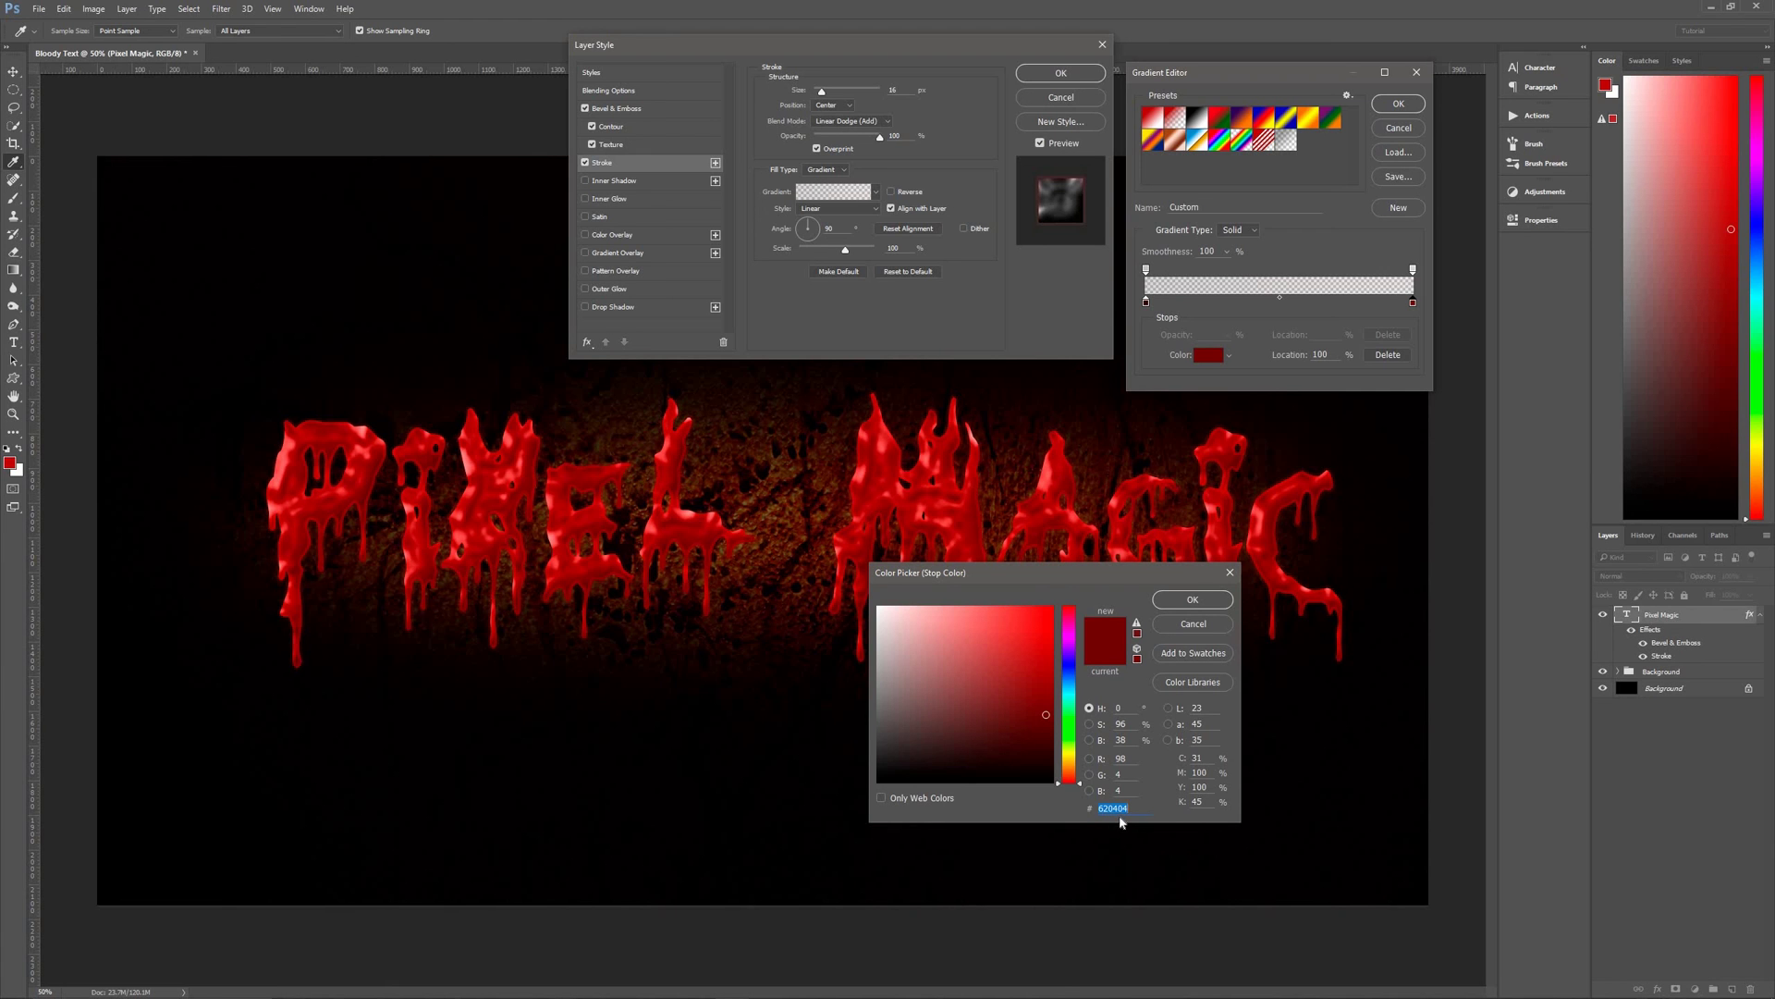
pyautogui.click(1214, 597)
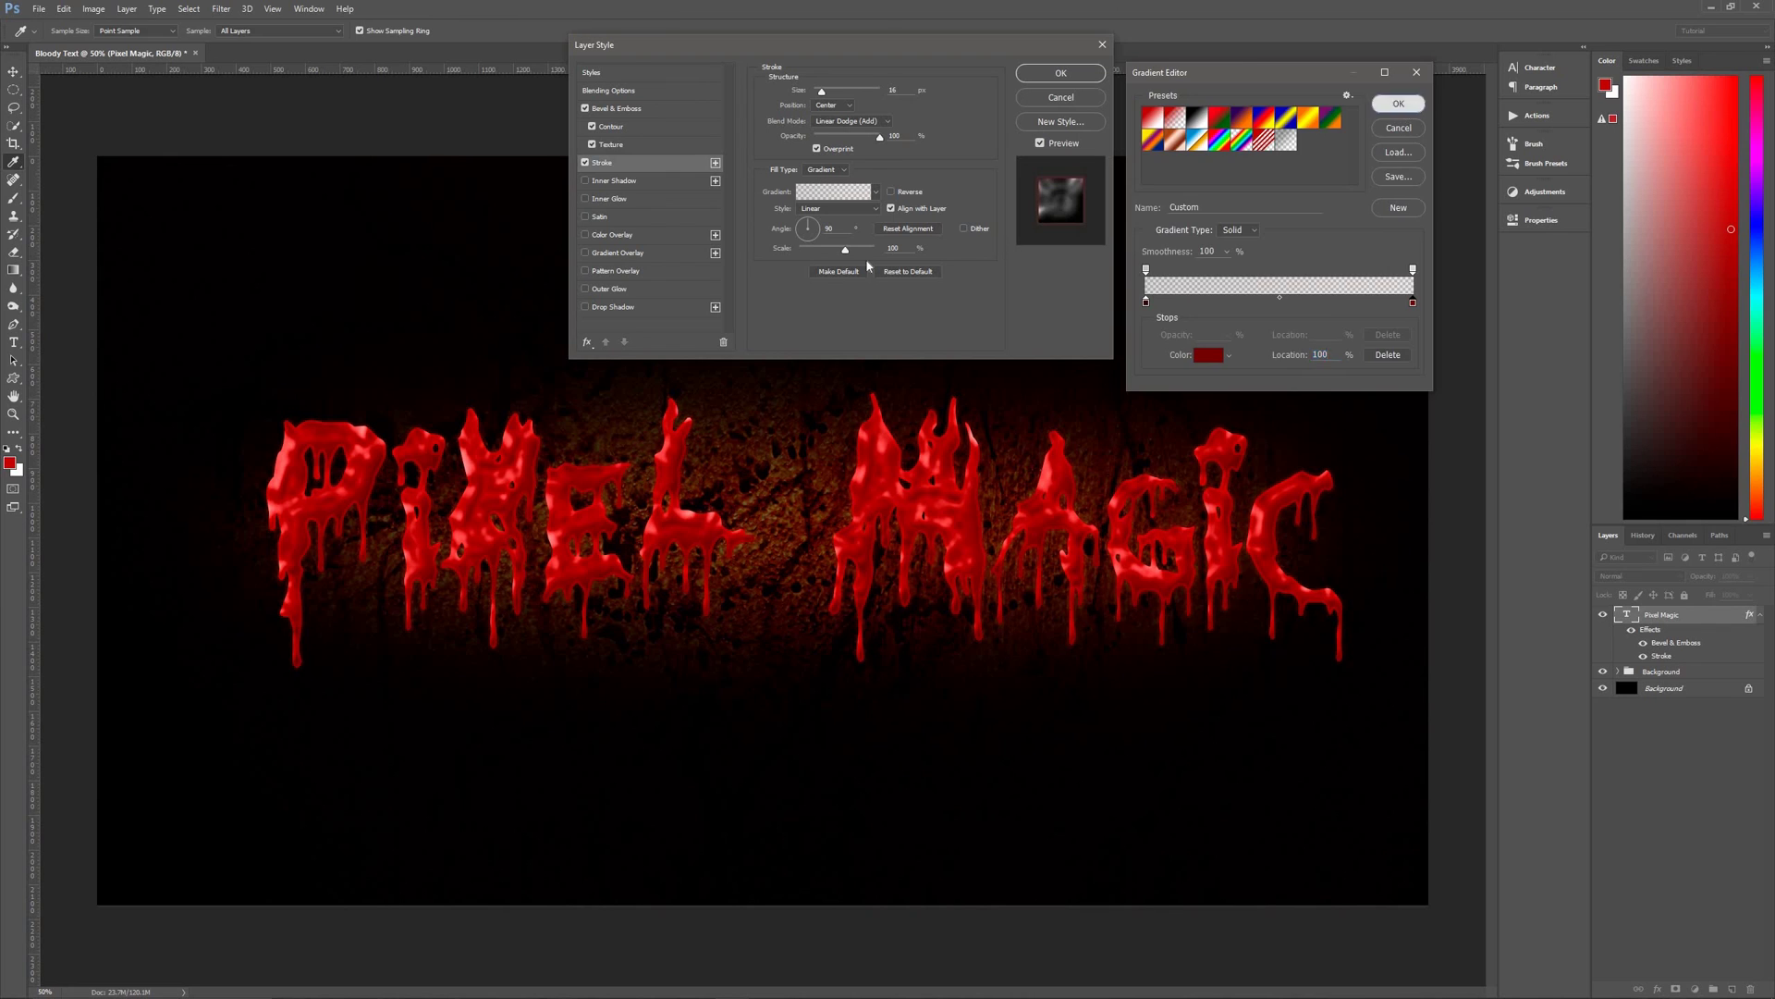
pyautogui.click(1393, 104)
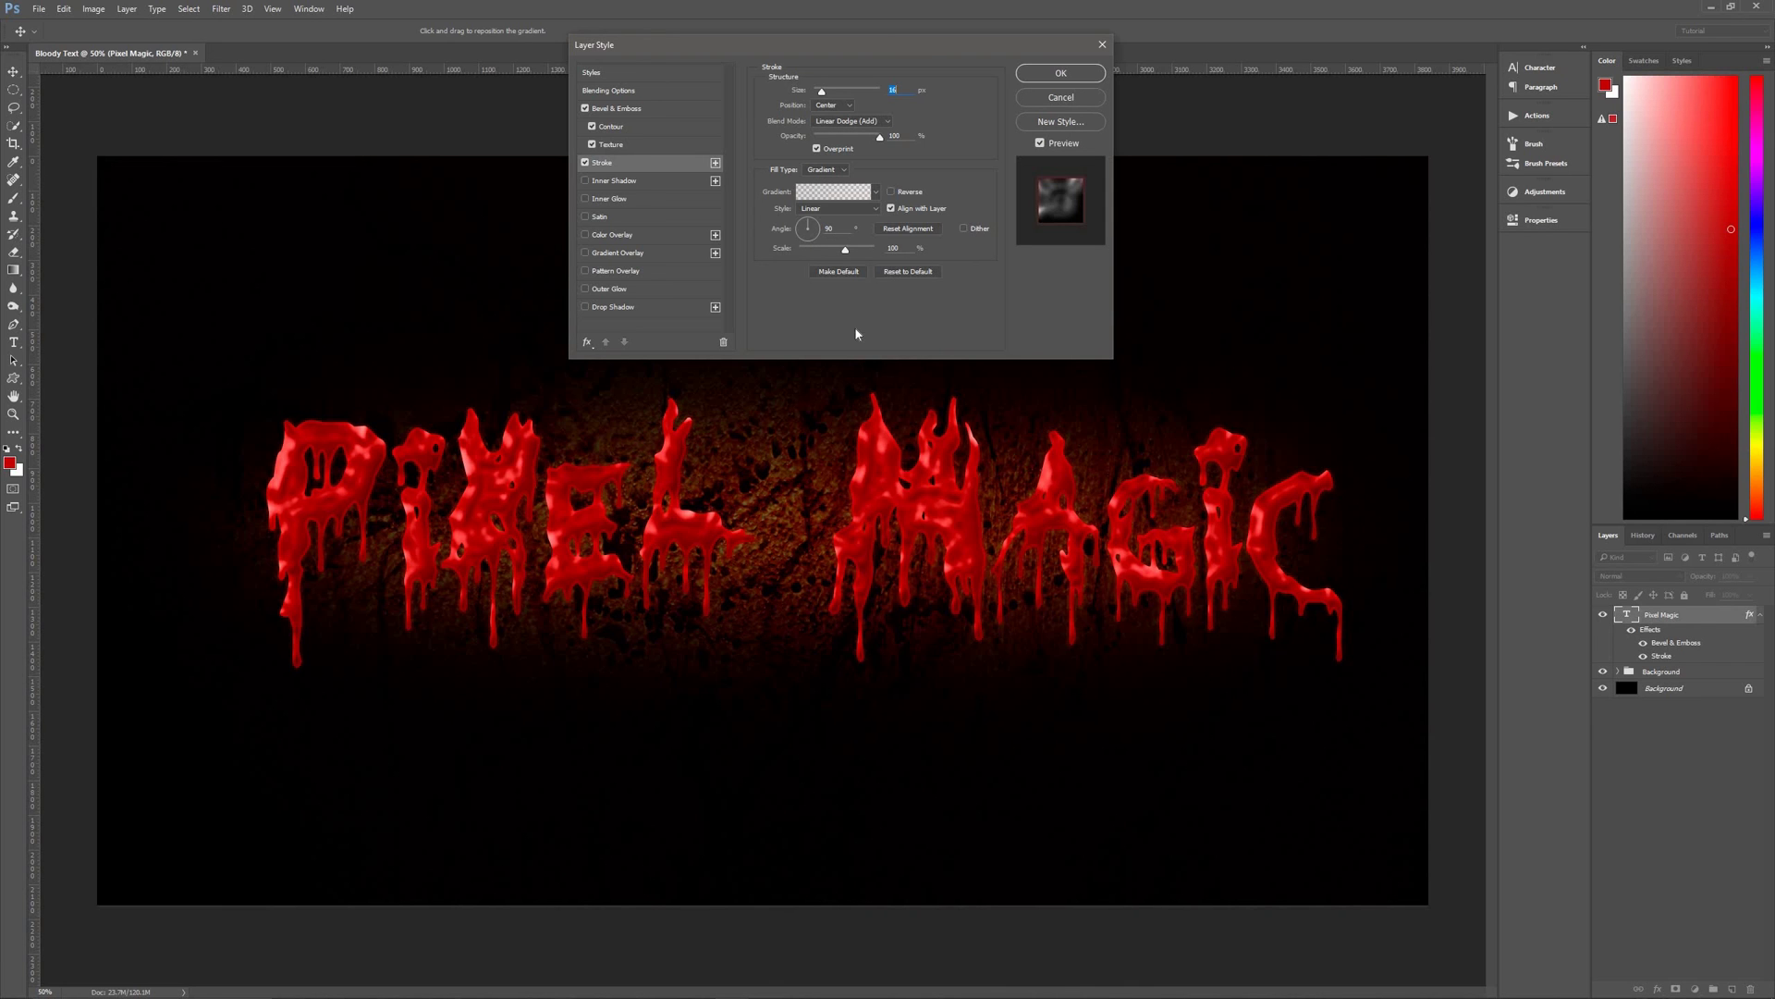
# Add a black Inner Shadow in Linear Burn mode at 40% opacity.
pyautogui.click(644, 180)
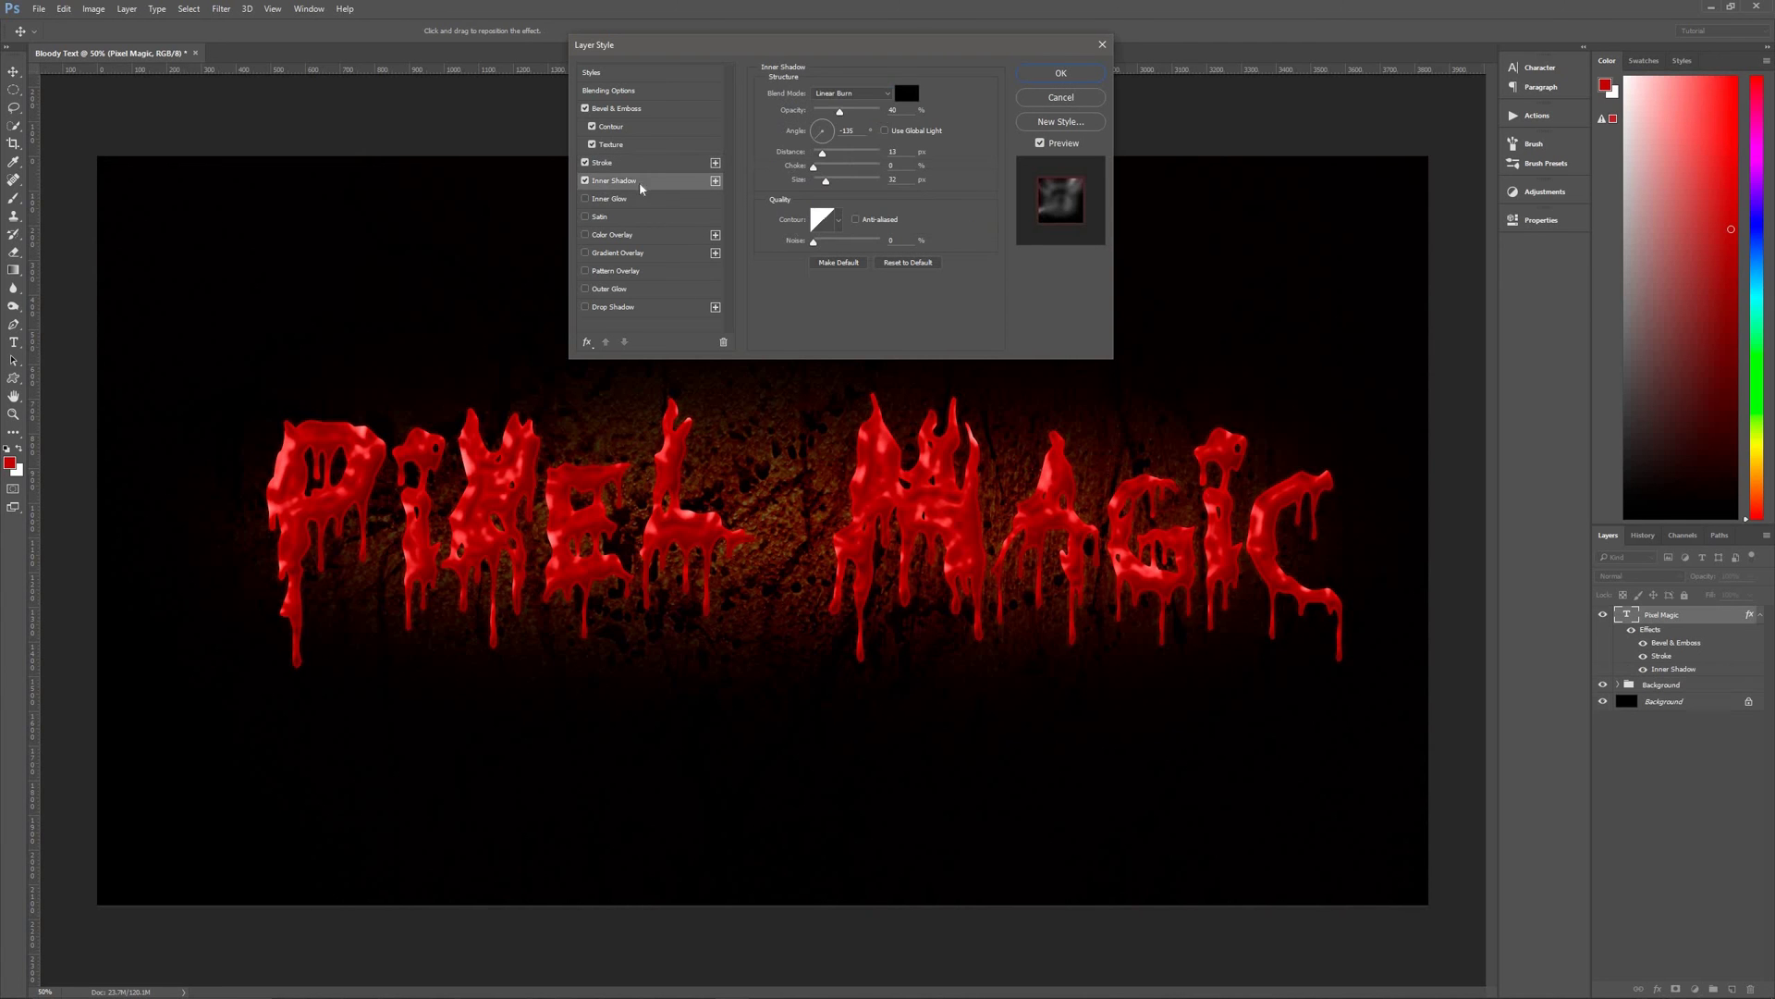
pyautogui.click(907, 94)
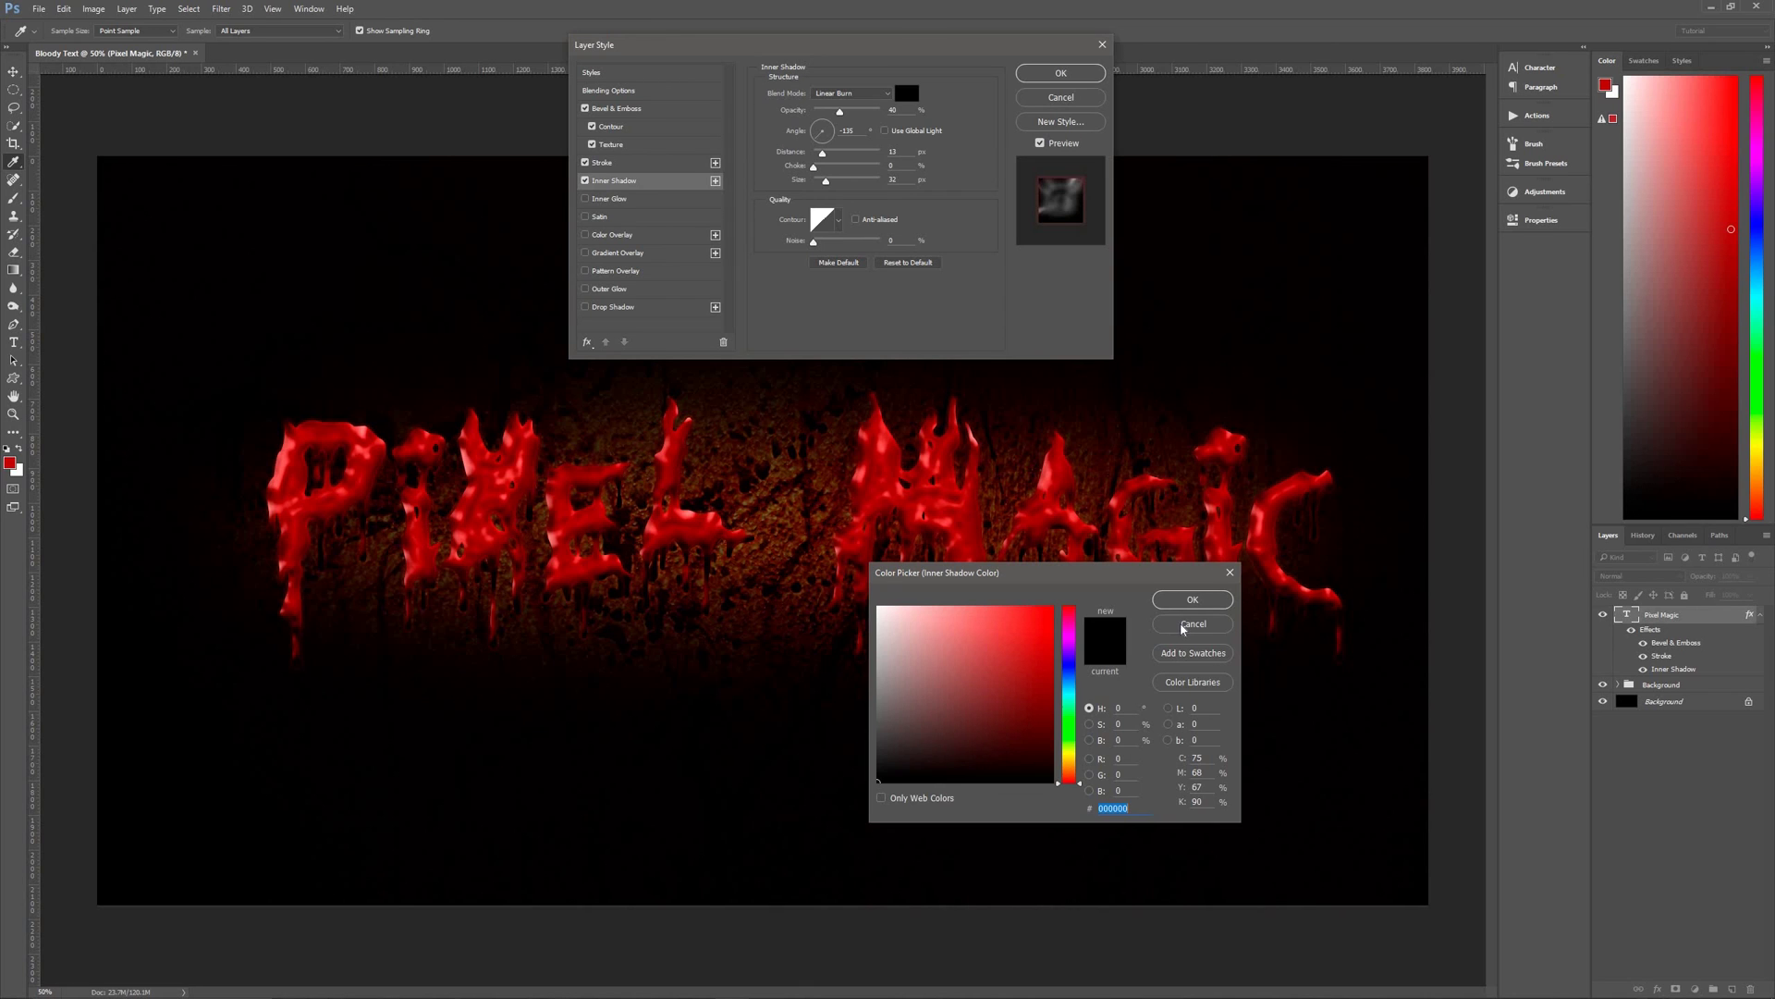
pyautogui.press('Escape')
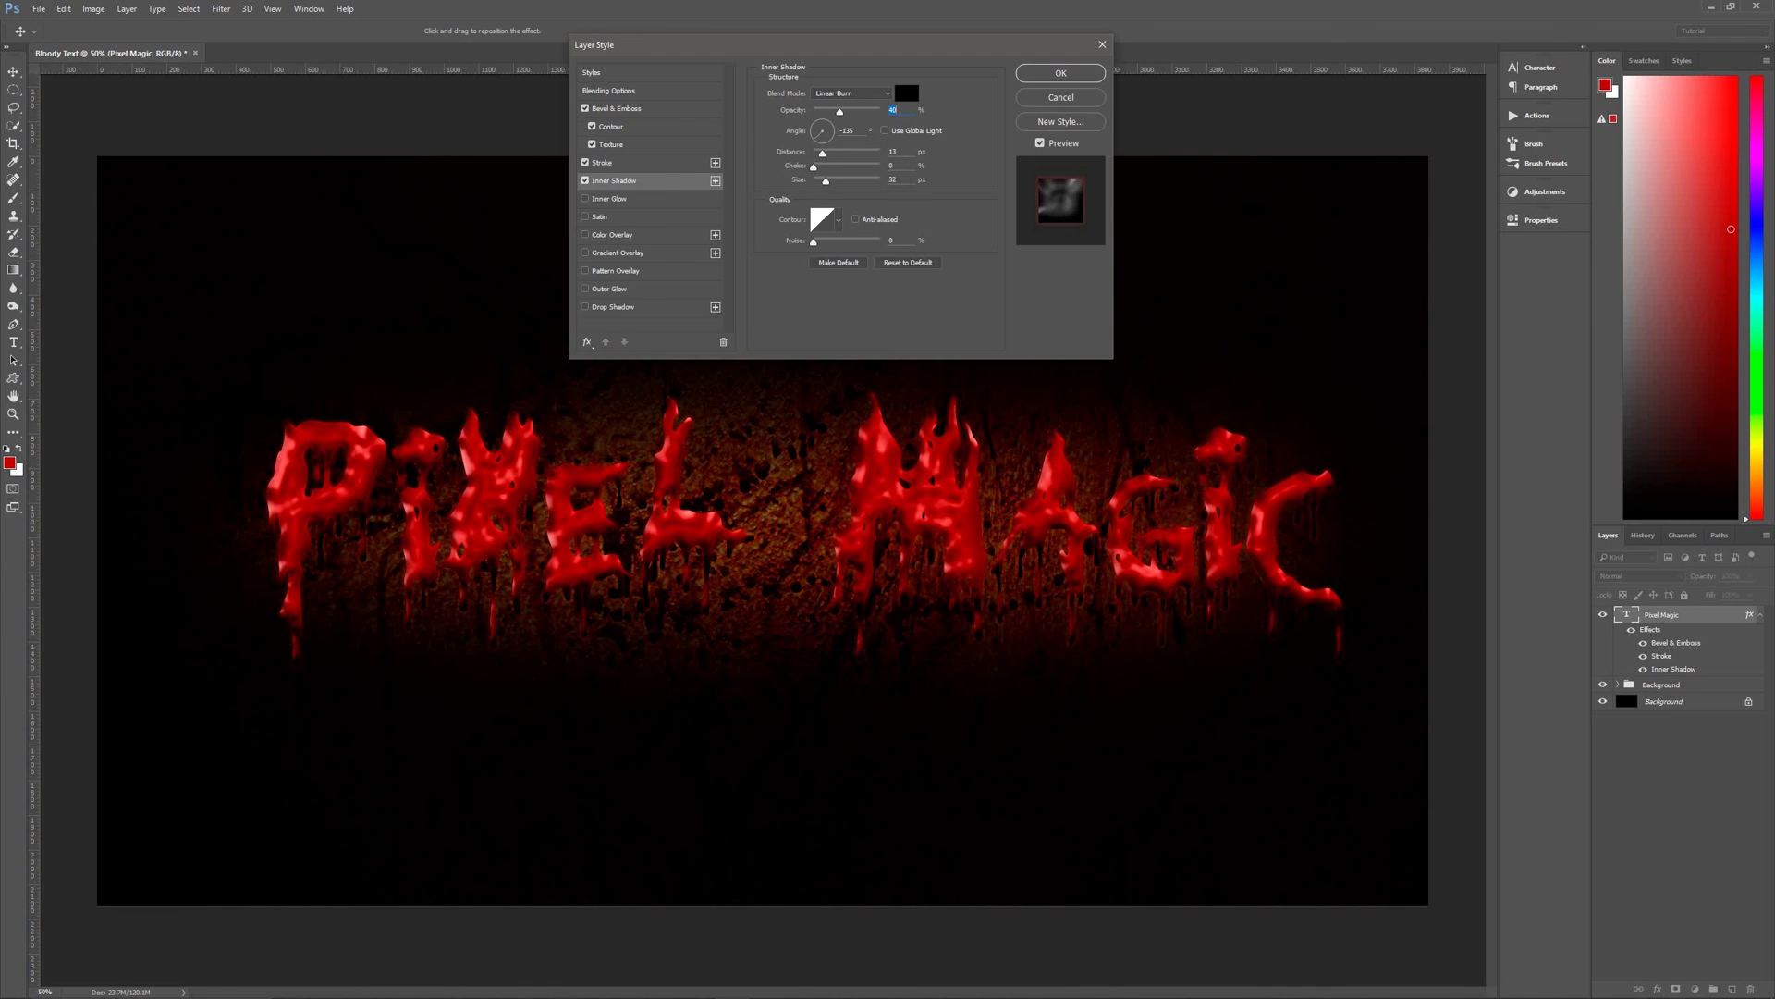
pyautogui.click(839, 221)
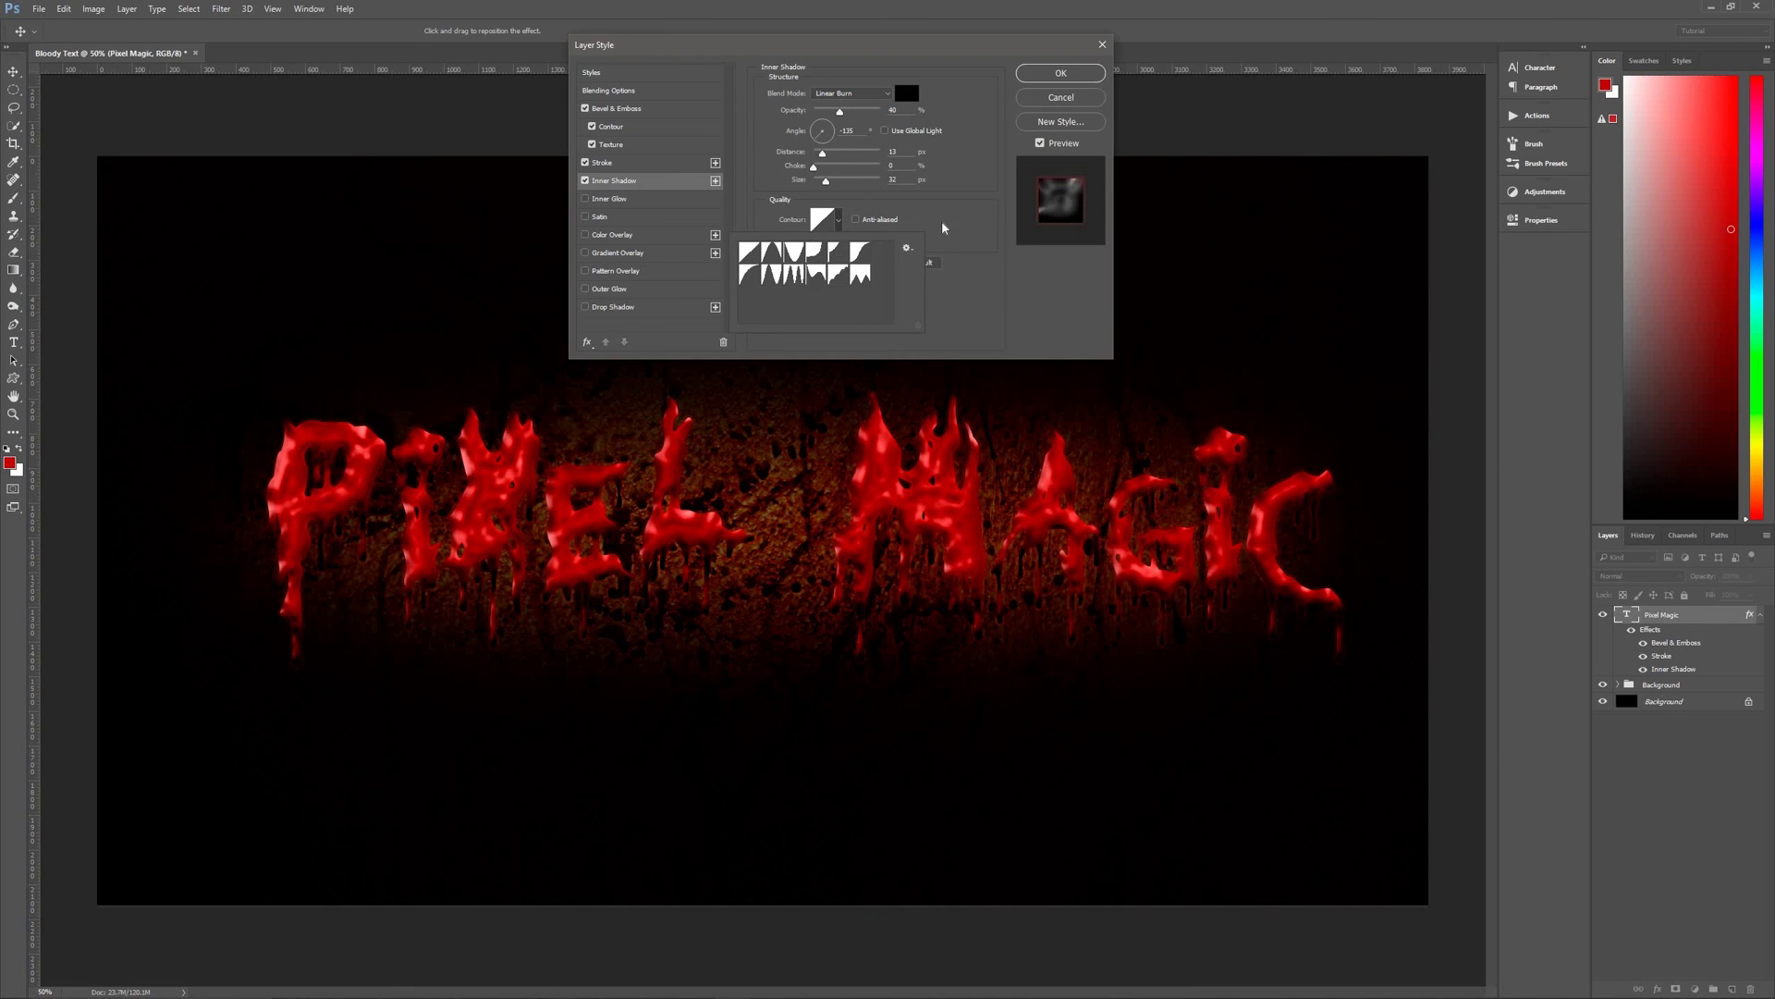
pyautogui.click(841, 219)
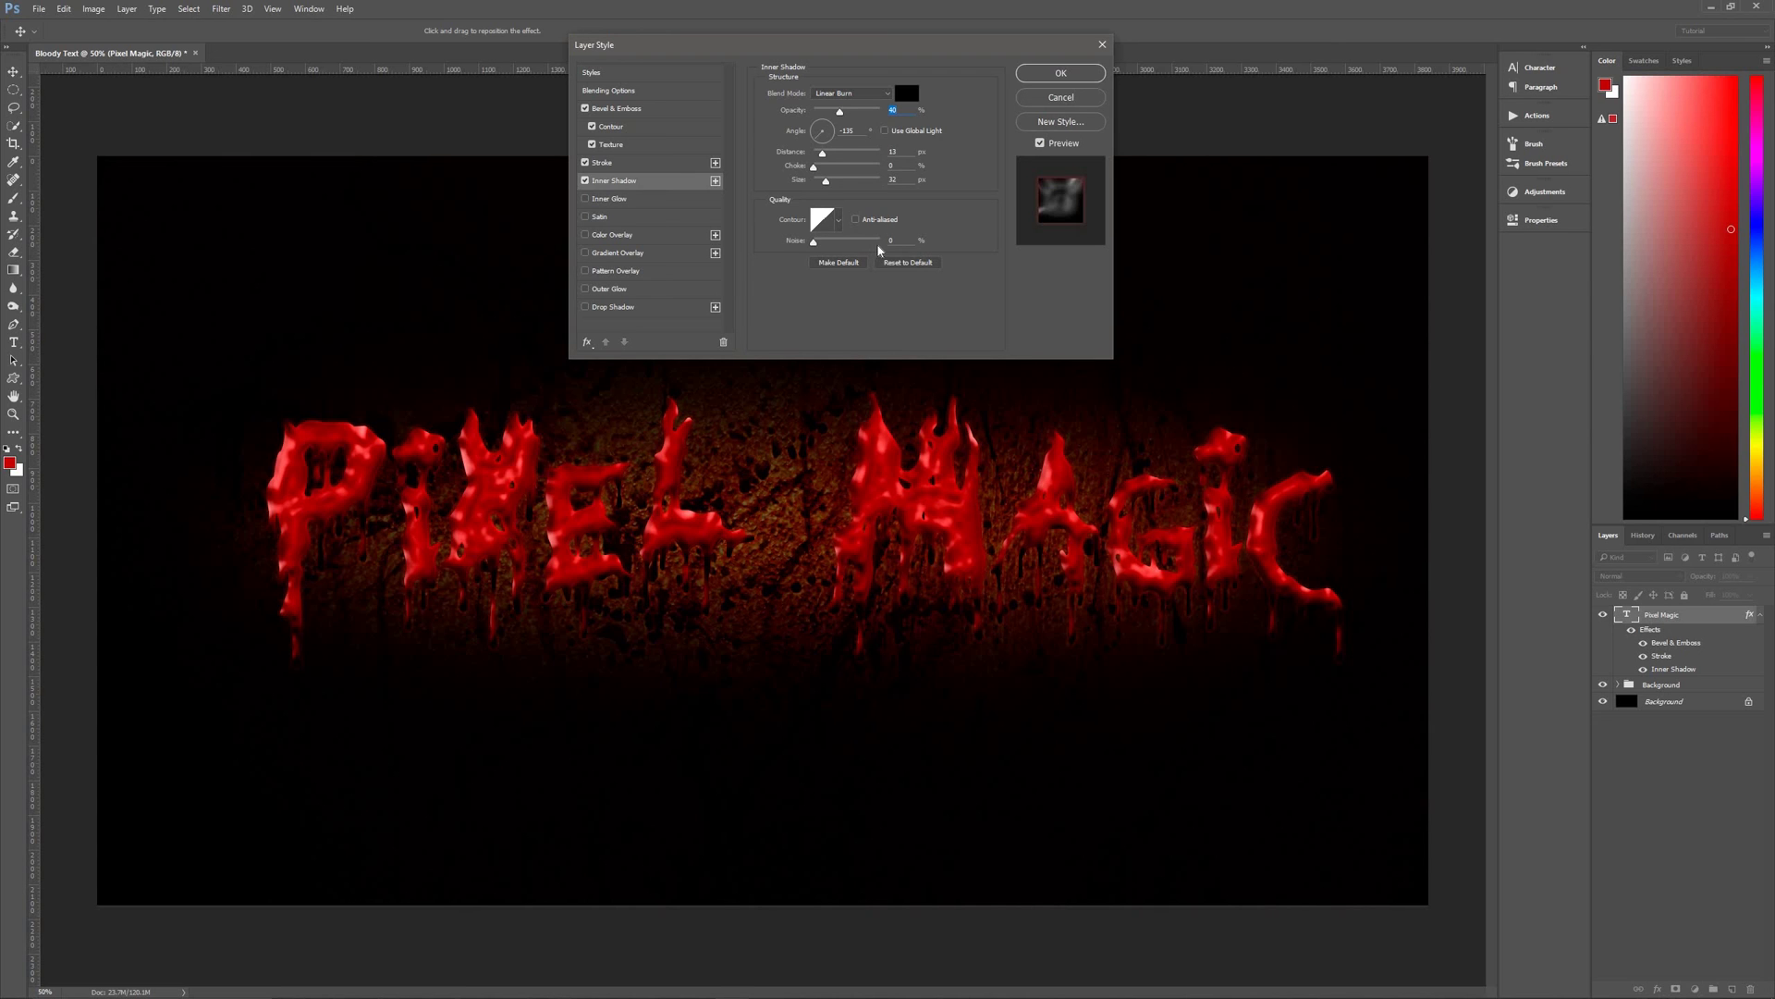
# Add a #ffe6e6 Vivid Light Inner Glow, Softer technique, Edge source, 20 px size.
pyautogui.click(648, 198)
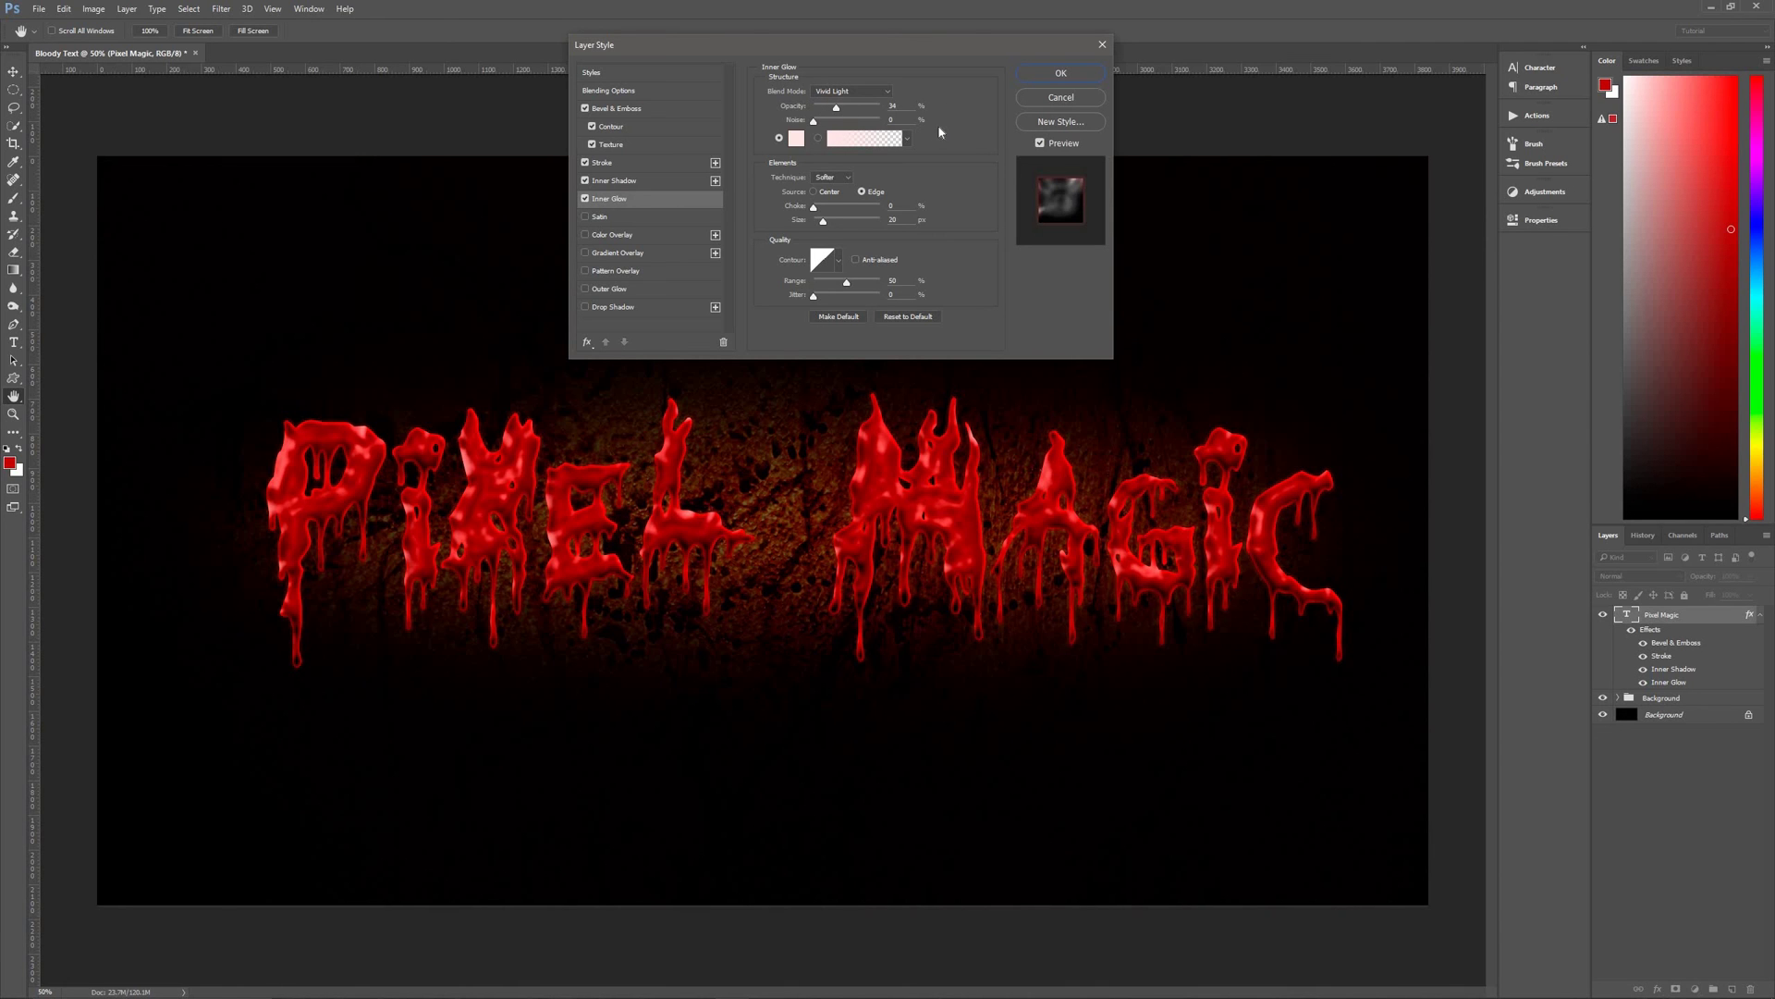
pyautogui.click(796, 139)
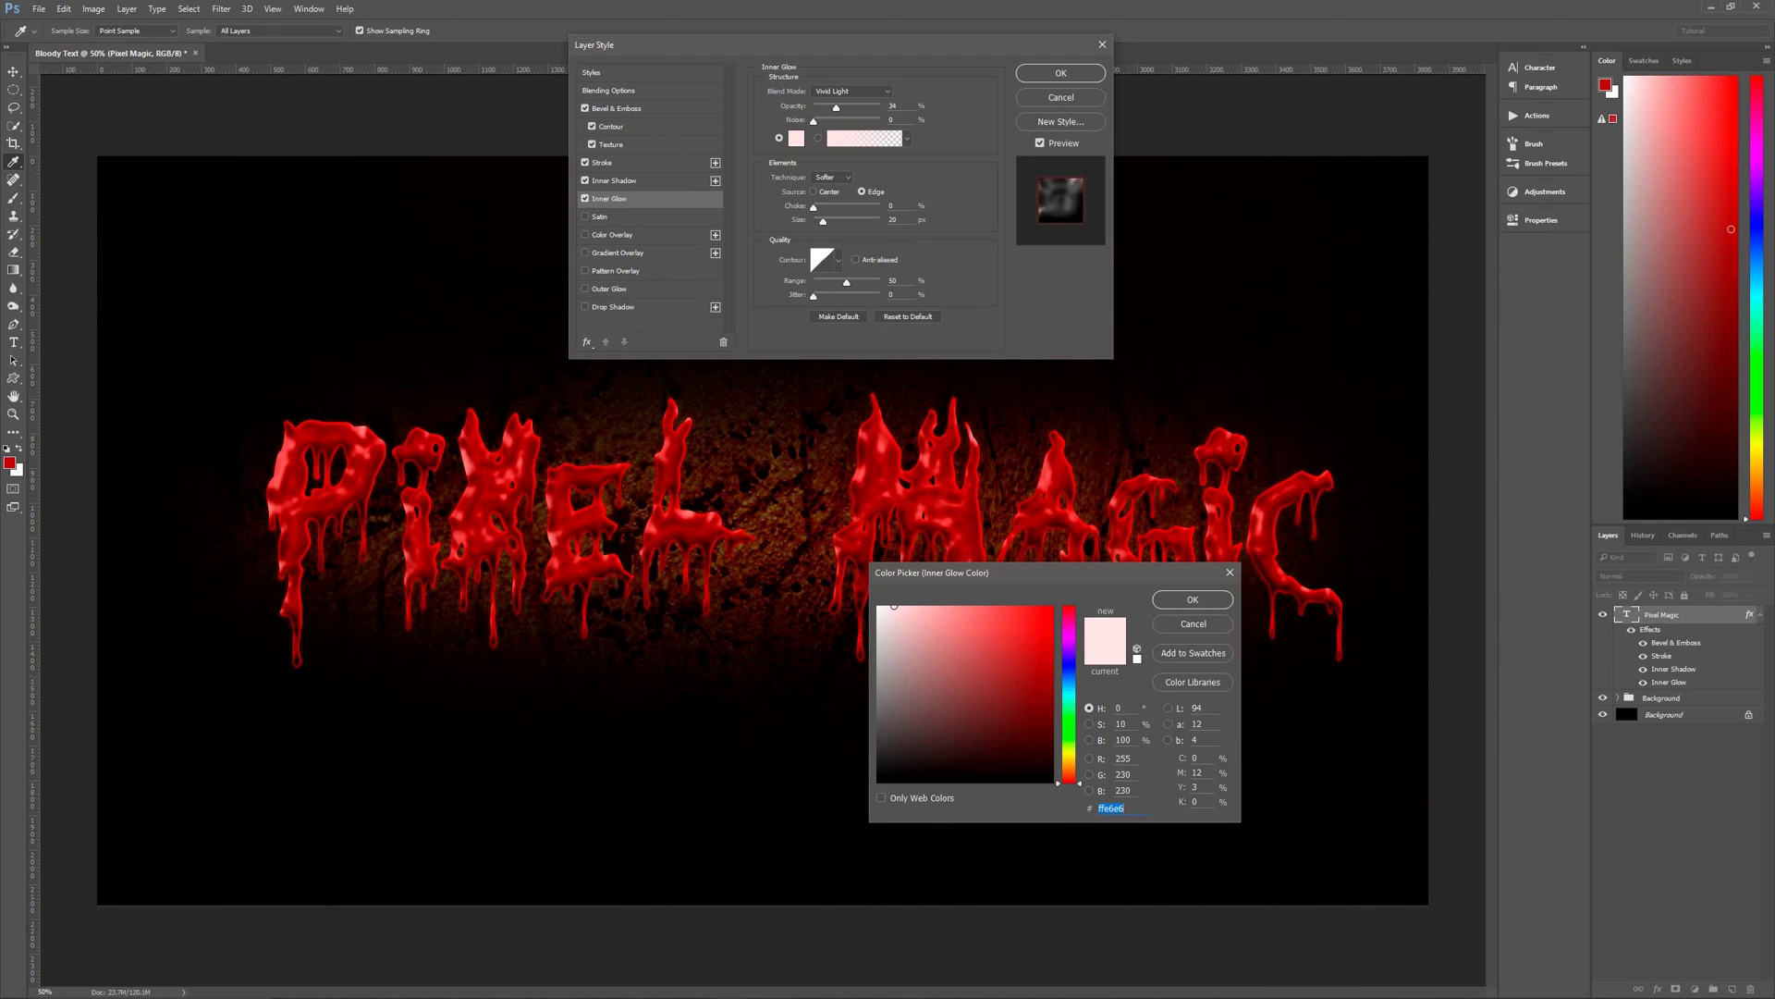
pyautogui.press('Return')
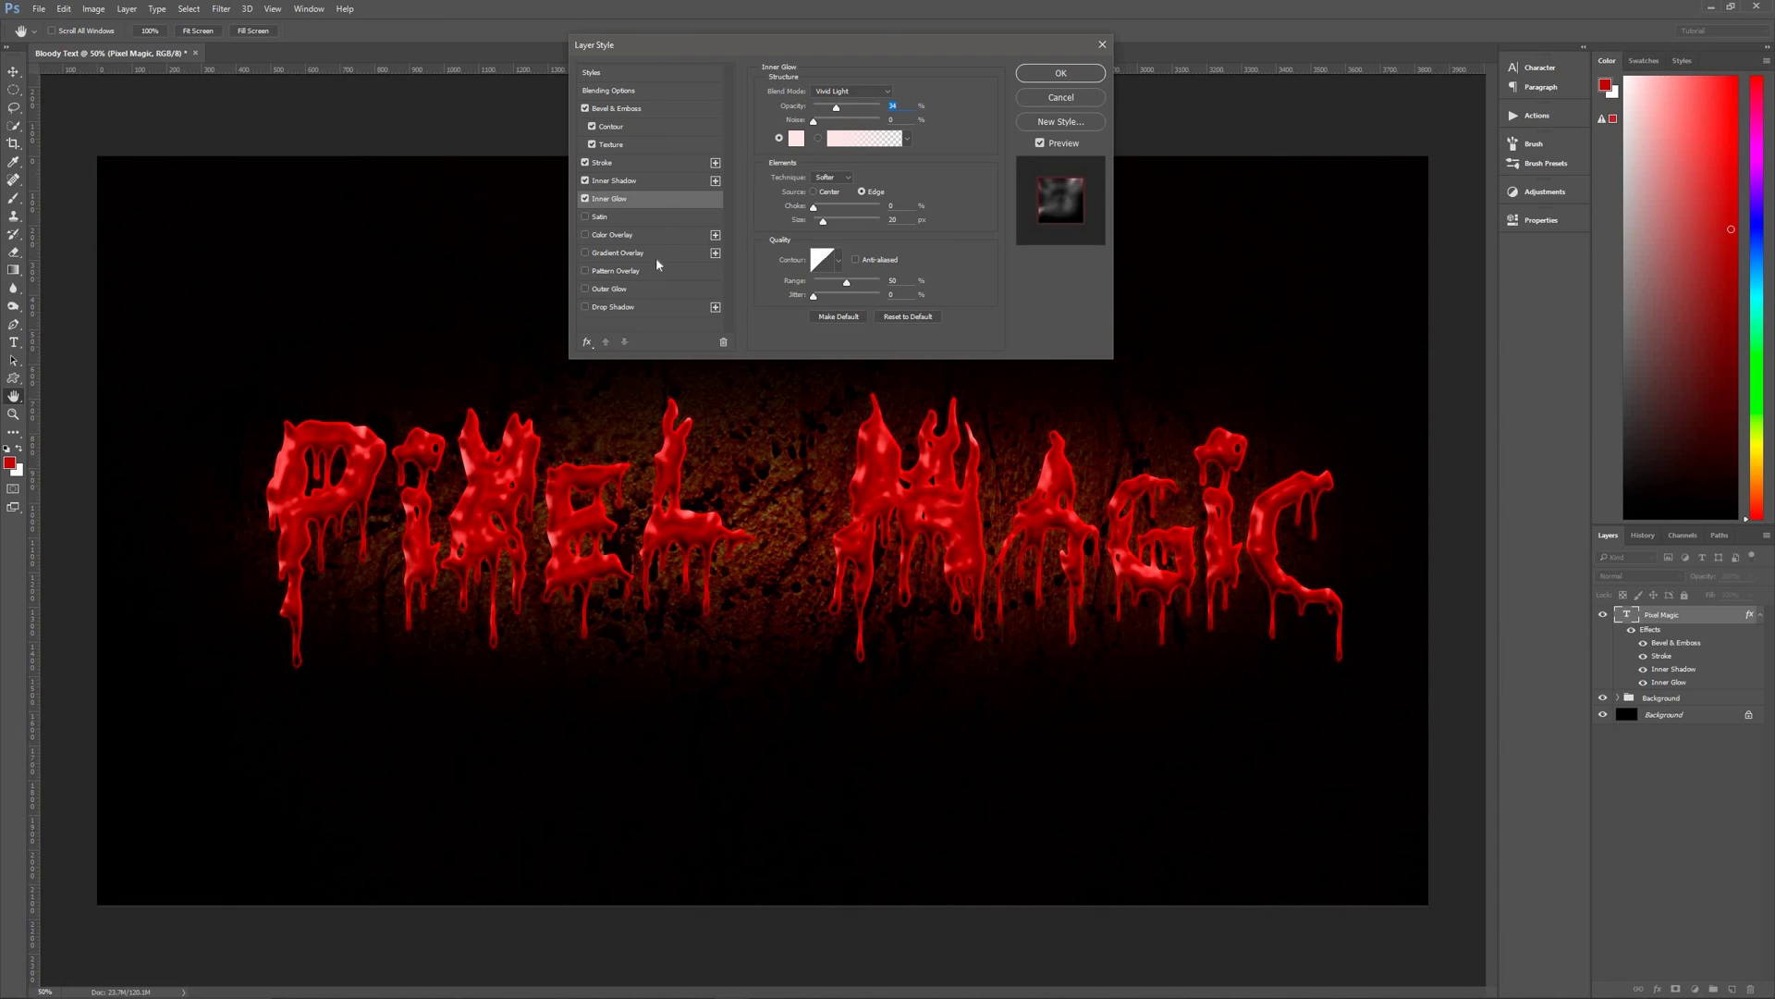
# Add a Color-mode Color Overlay of #5b0000 to the Pixel Magic text.
pyautogui.click(709, 235)
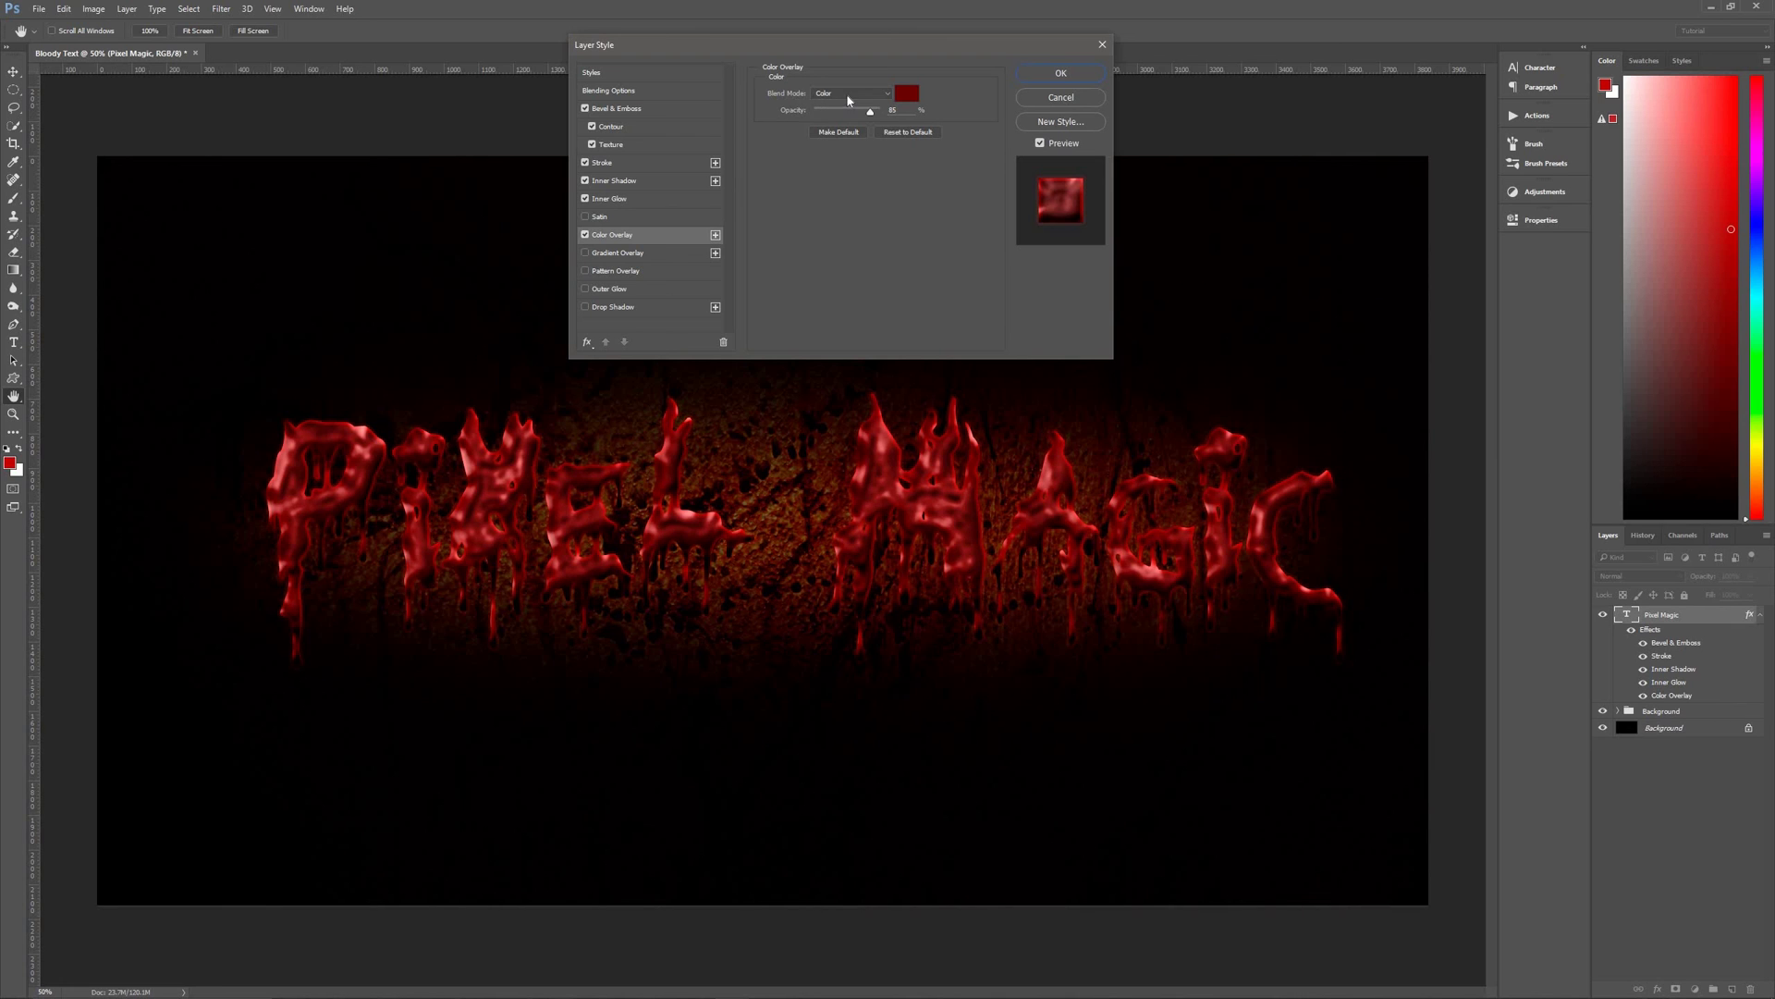
pyautogui.click(903, 97)
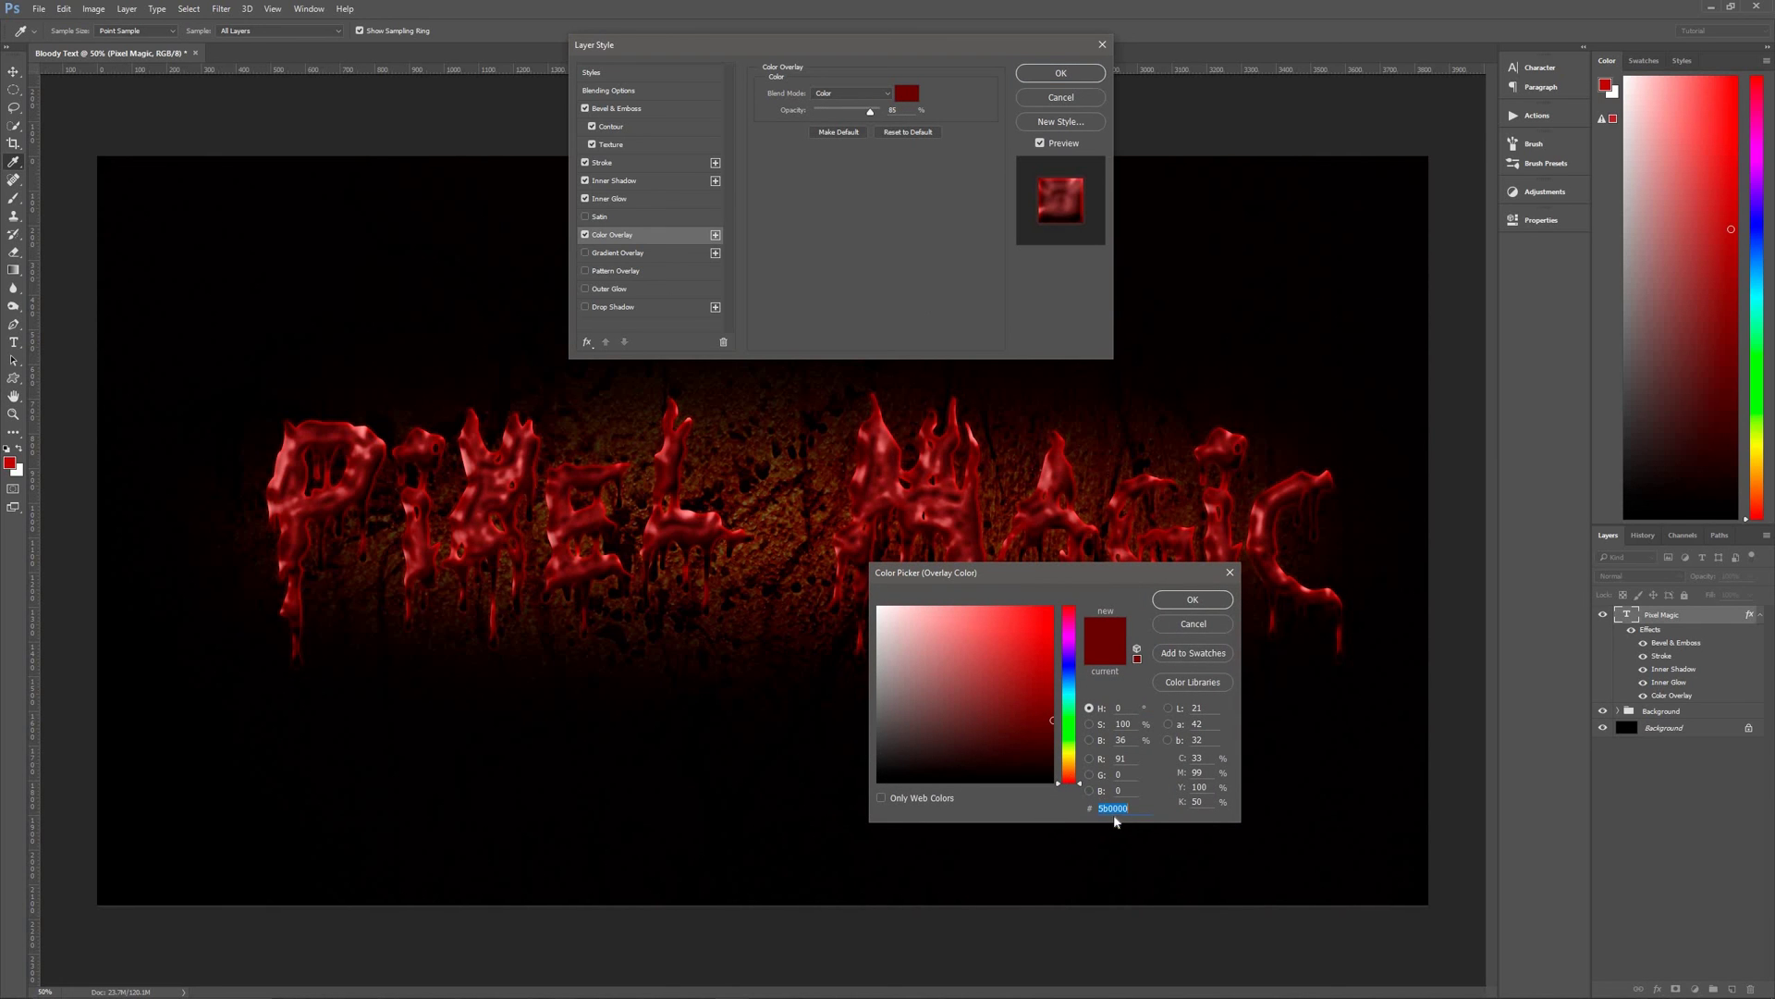
pyautogui.click(1192, 600)
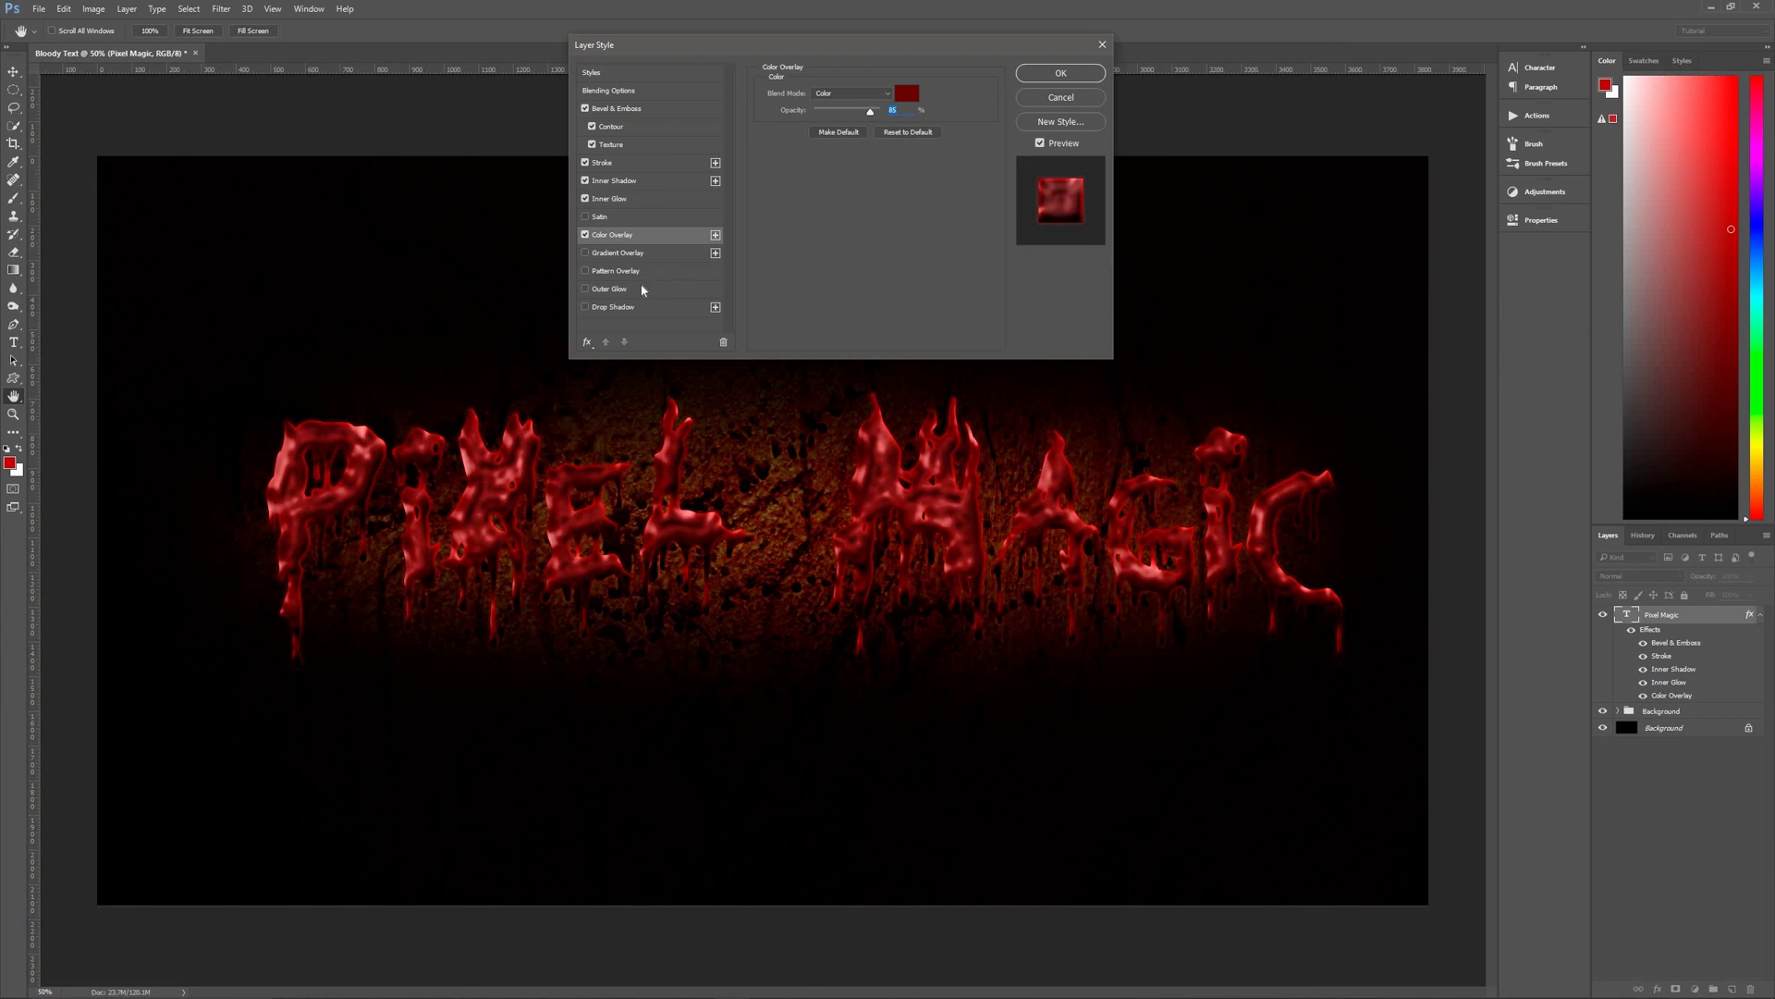
# Add a Normal-mode Outer Glow in colour #541705 around the Pixel Magic lettering.
pyautogui.click(642, 289)
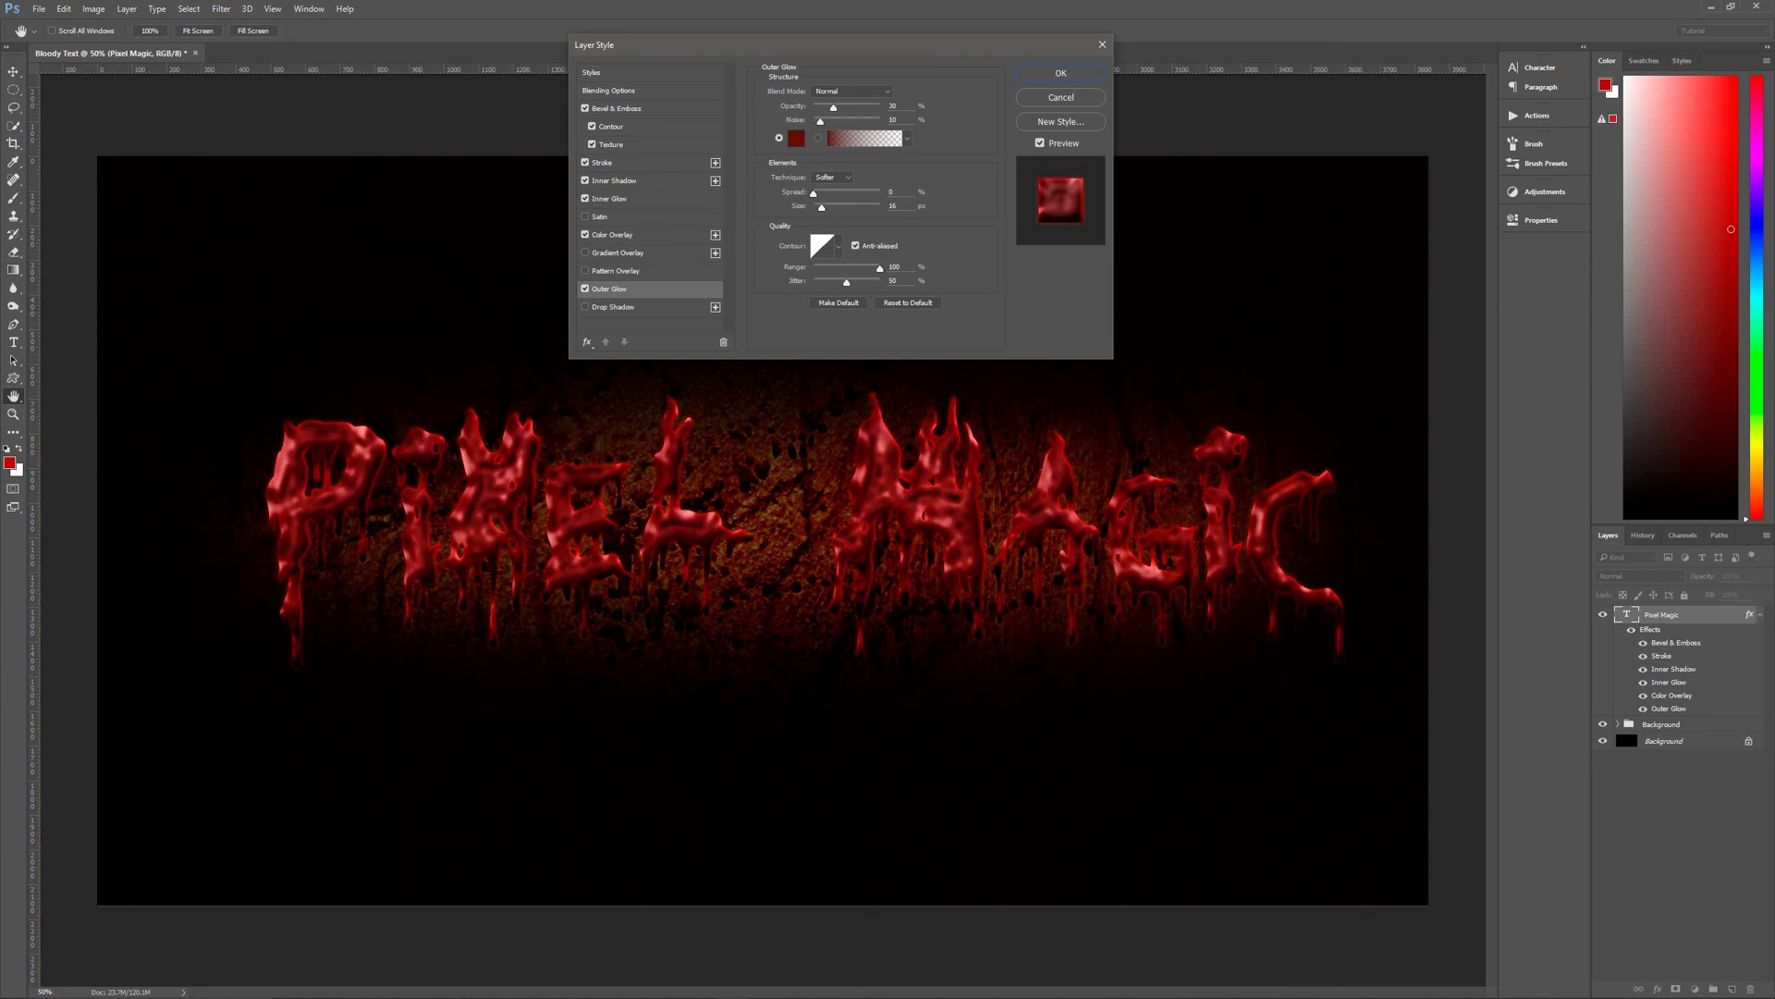
pyautogui.click(796, 139)
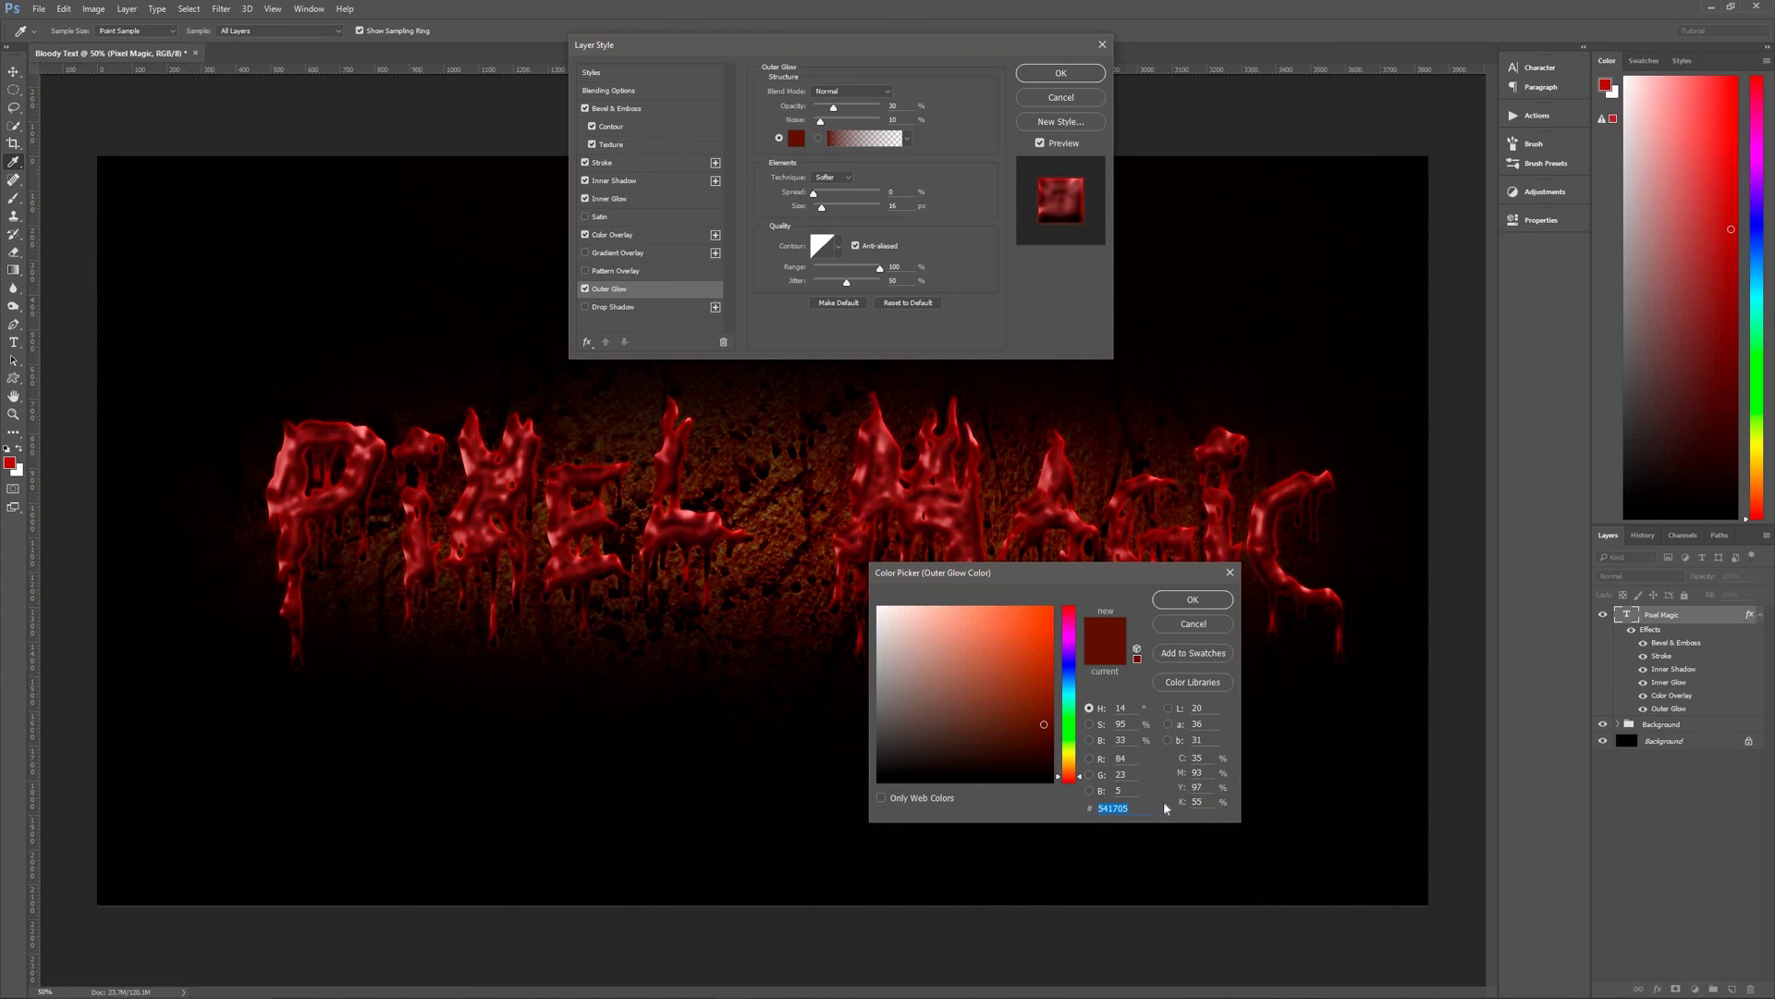
pyautogui.press('Tab')
pyautogui.press('space')
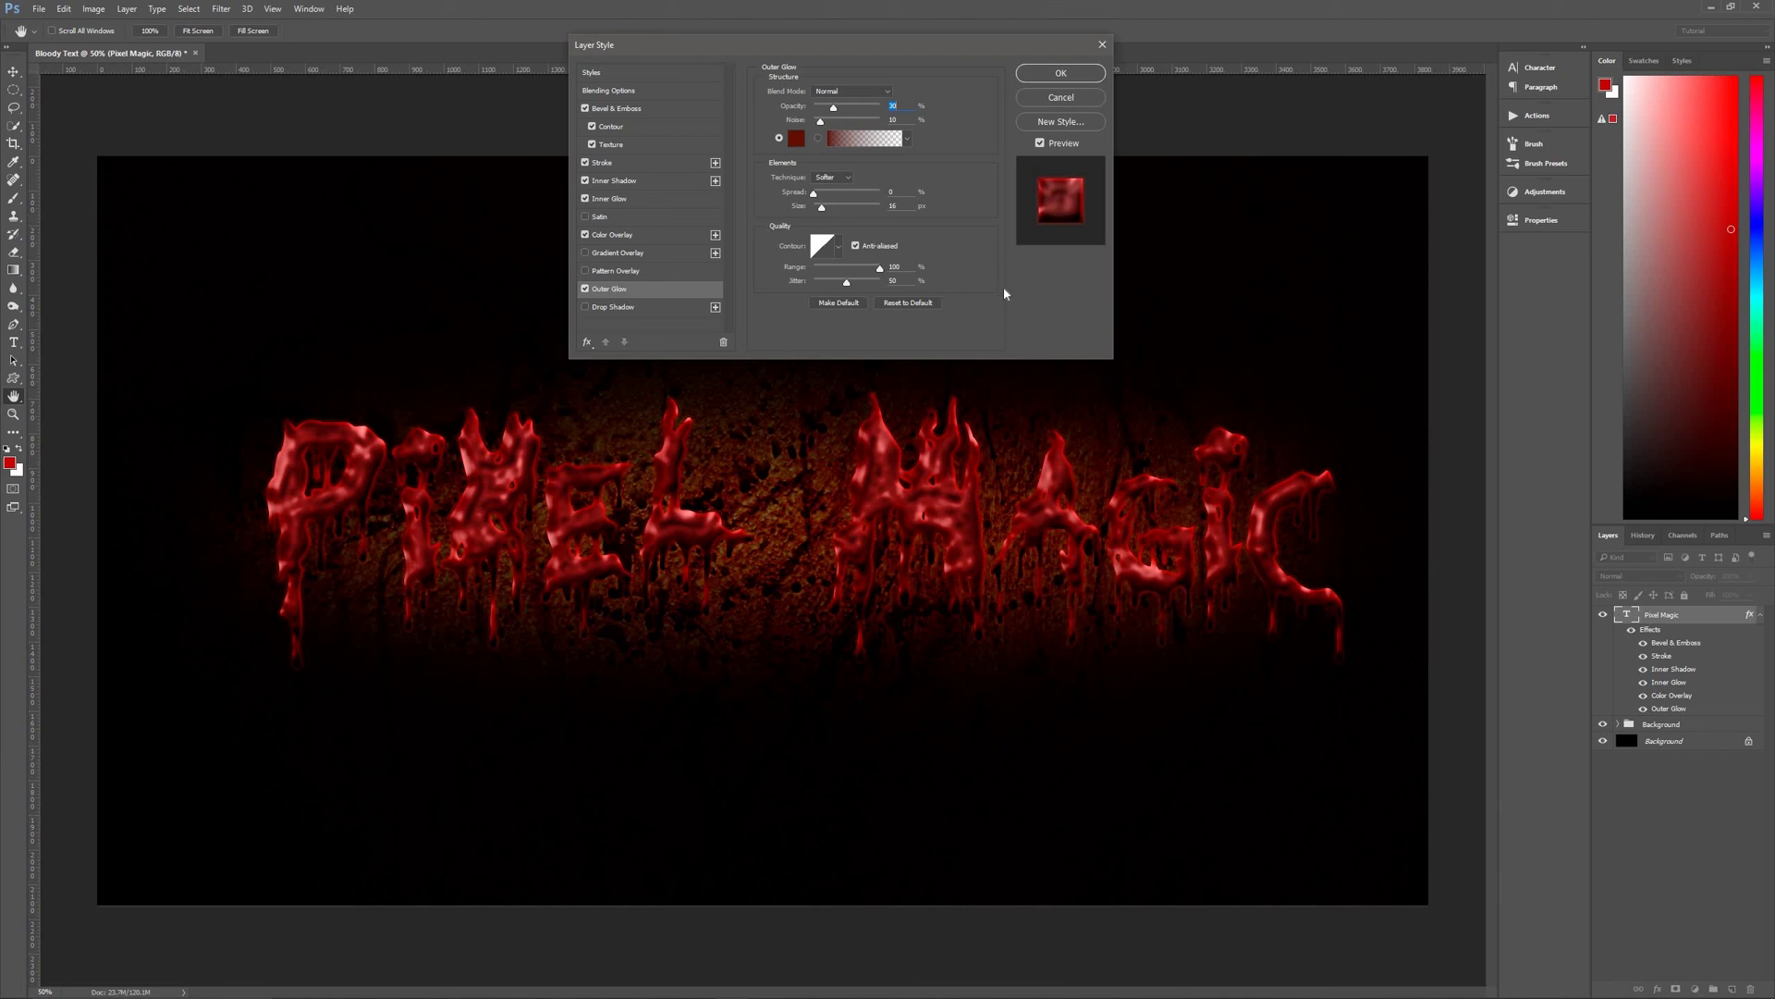
# Commit all layer effects to the Pixel Magic layer and close Layer Style.
pyautogui.click(1060, 73)
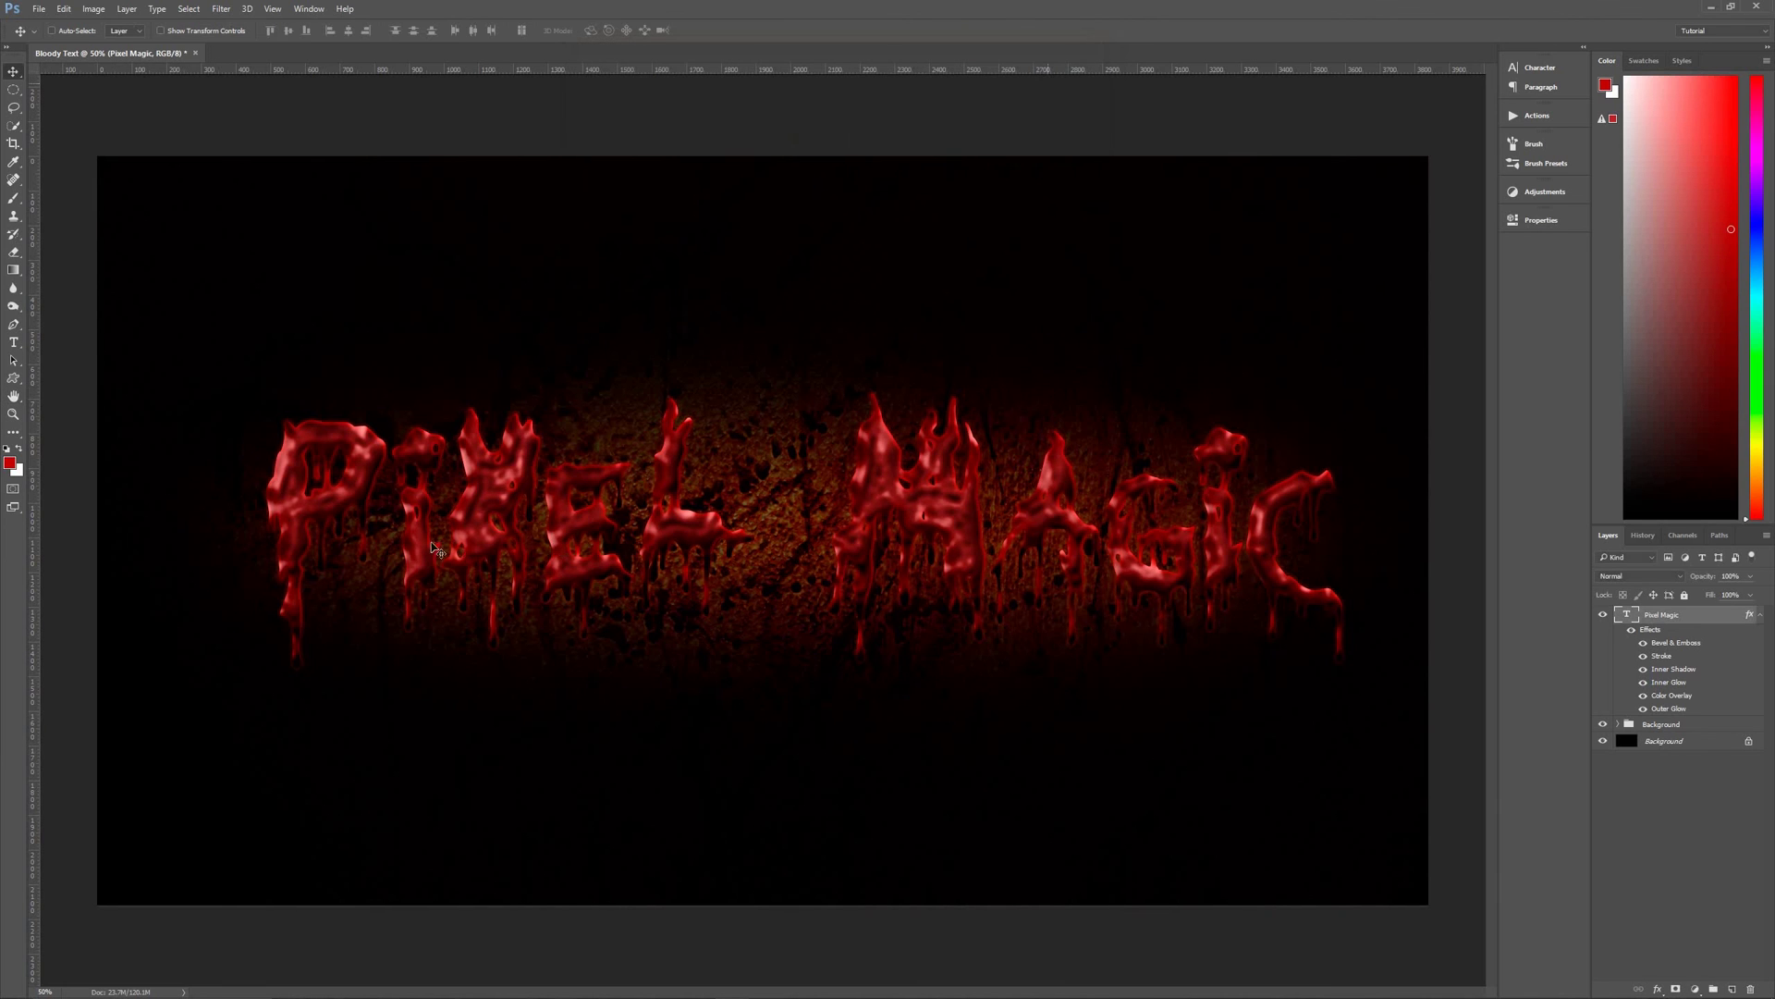